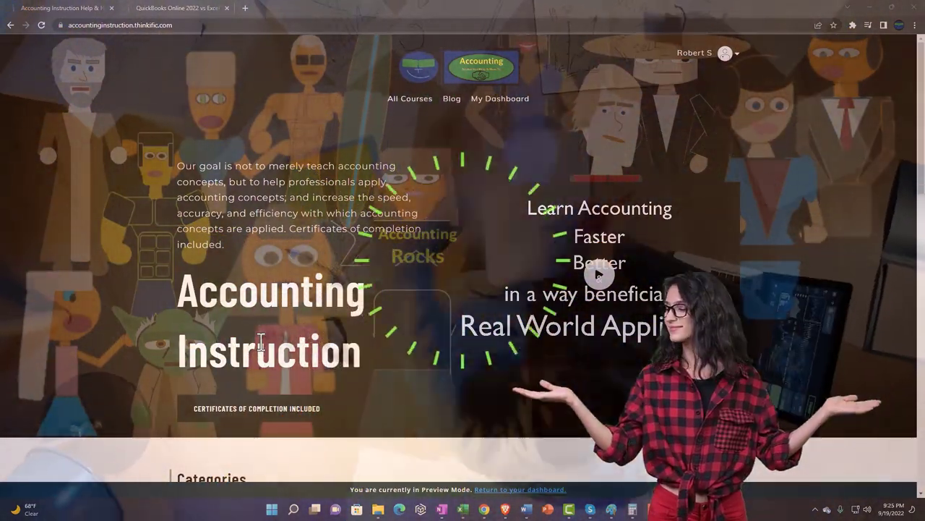
- Browse the course categories on the Accounting Instruction site and the QuickBooks Online 2022 course's lesson sections
scroll(128, 400, "down", 5)
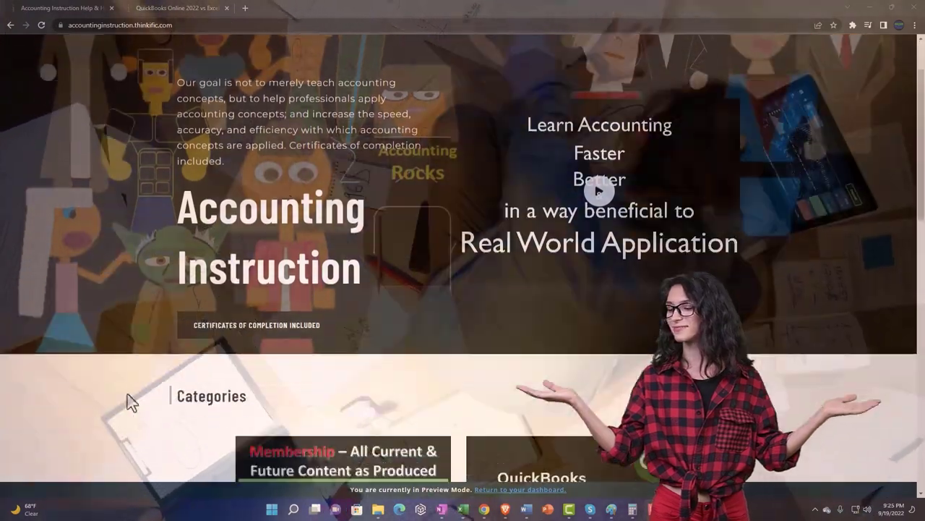
scroll(127, 397, "down", 3)
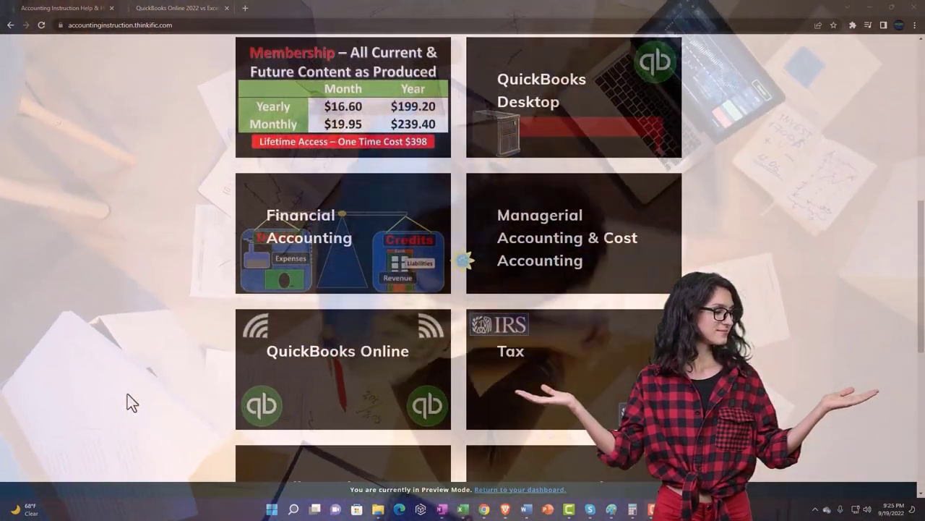
scroll(127, 395, "down", 3)
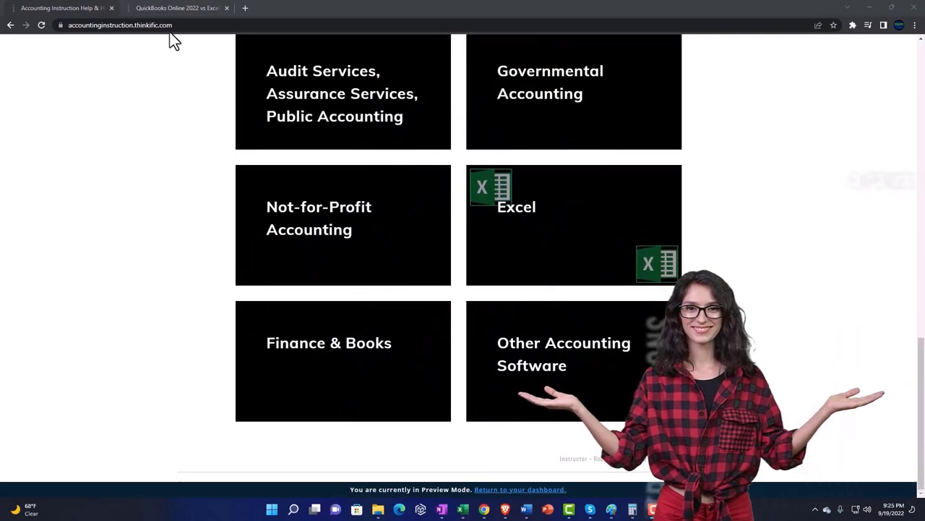
left_click(166, 8)
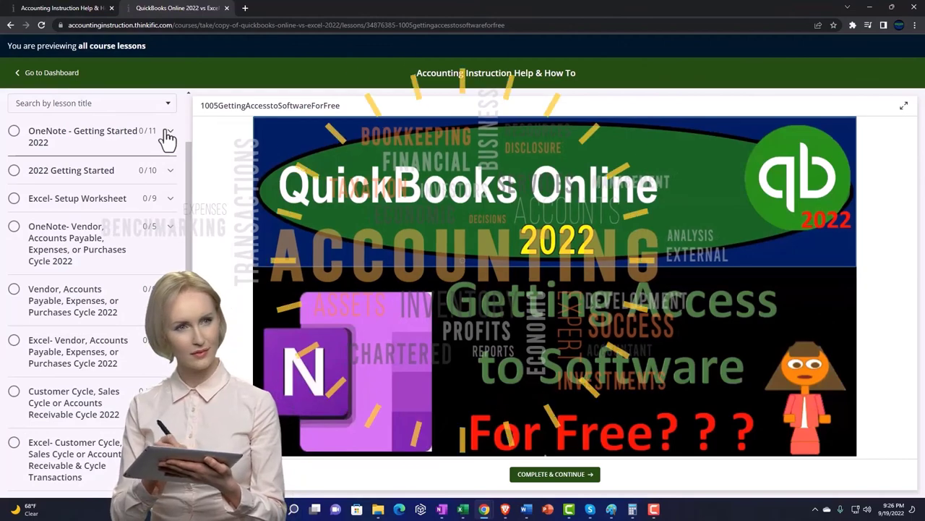
left_click(167, 136)
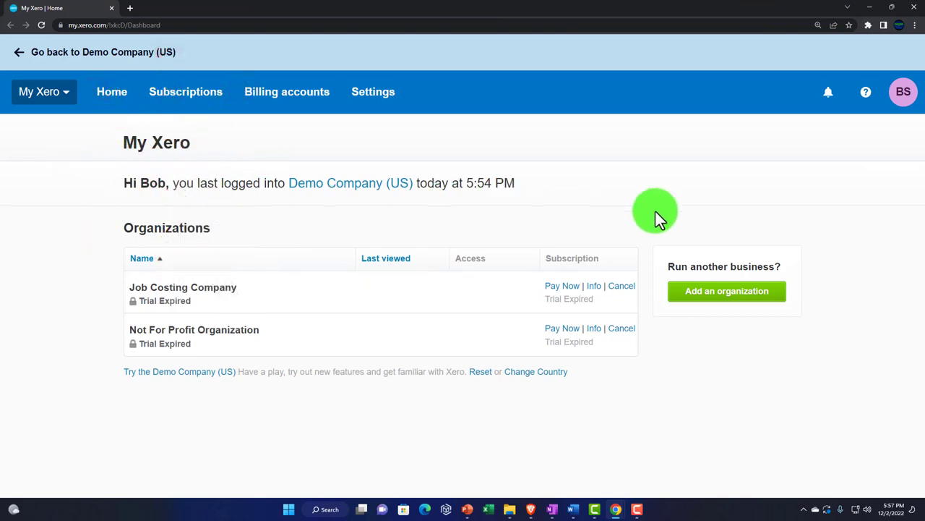
- Reset the Demo Company (US) data from My Xero and hide the Get to know Xero introduction on the dashboard
key("ctrl+plus")
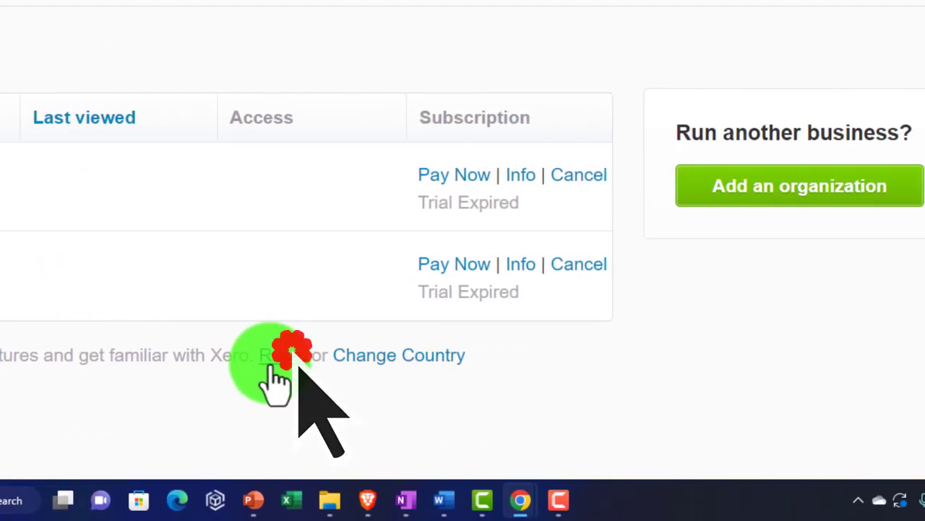
left_click(276, 356)
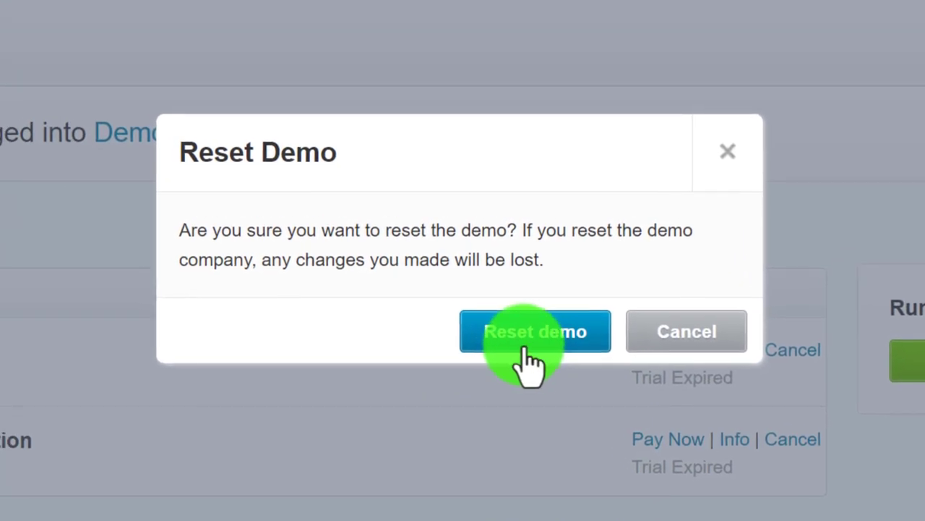
left_click(523, 347)
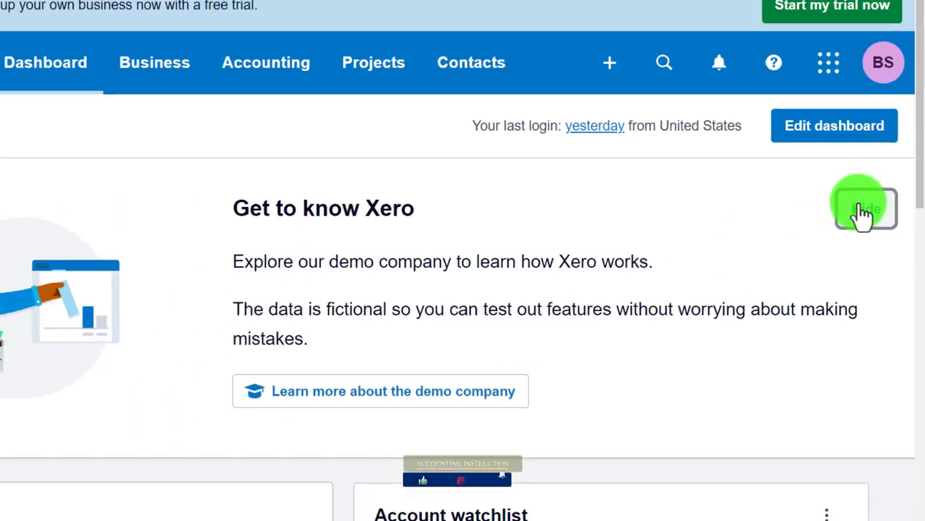
left_click(836, 184)
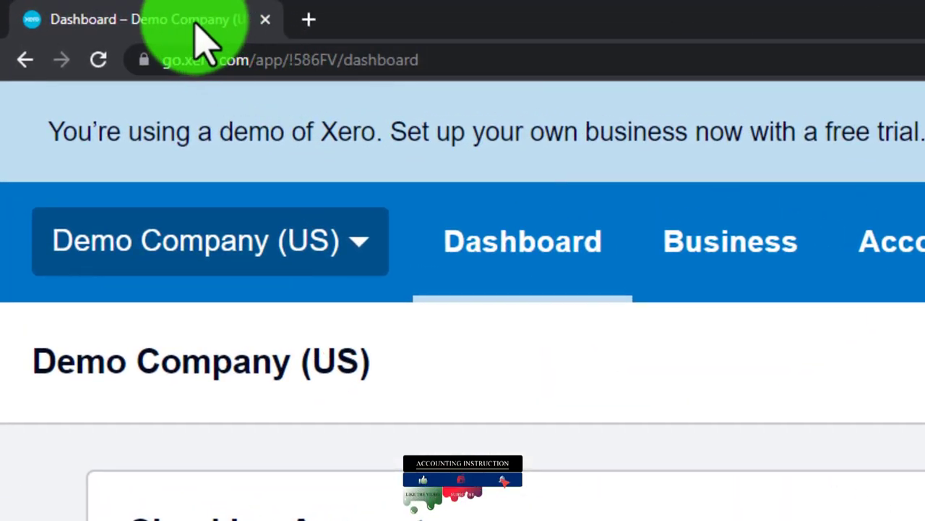
- Duplicate the Demo Company dashboard browser tab twice so that three tabs are open
right_click(204, 42)
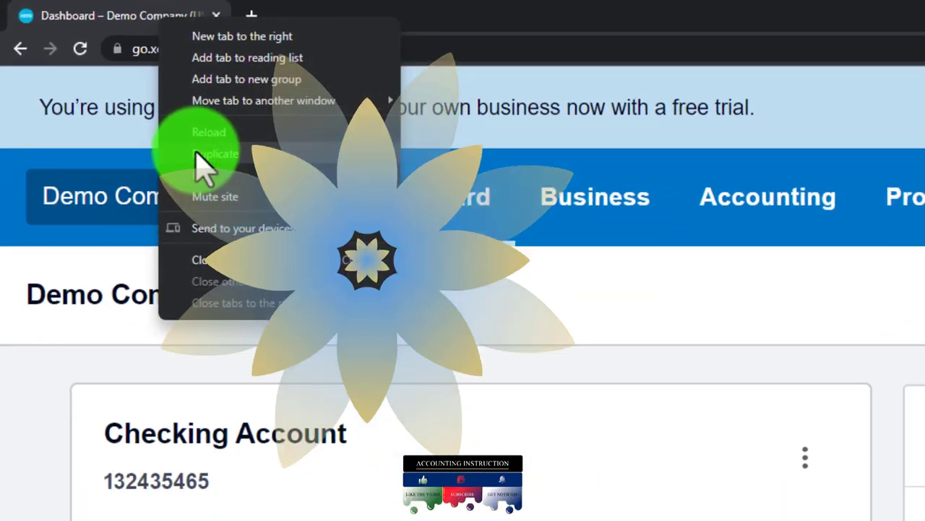
left_click(264, 188)
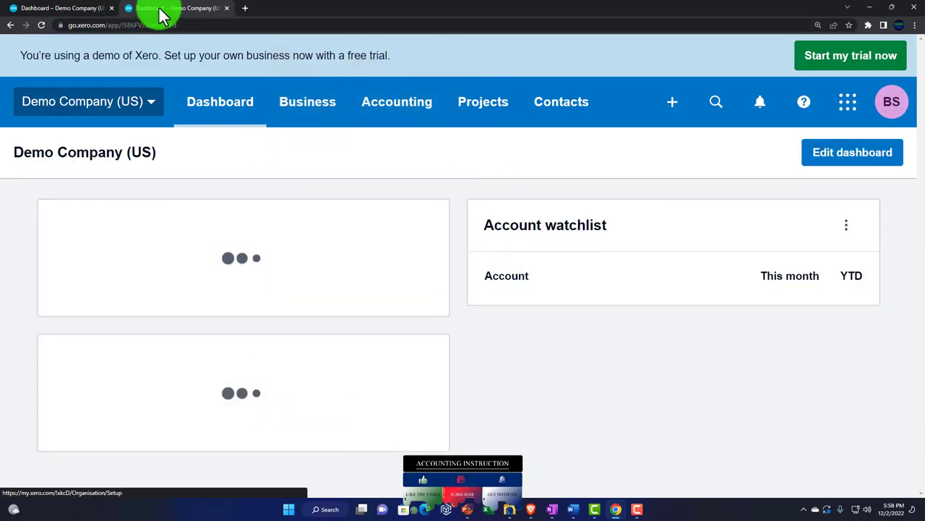
right_click(162, 11)
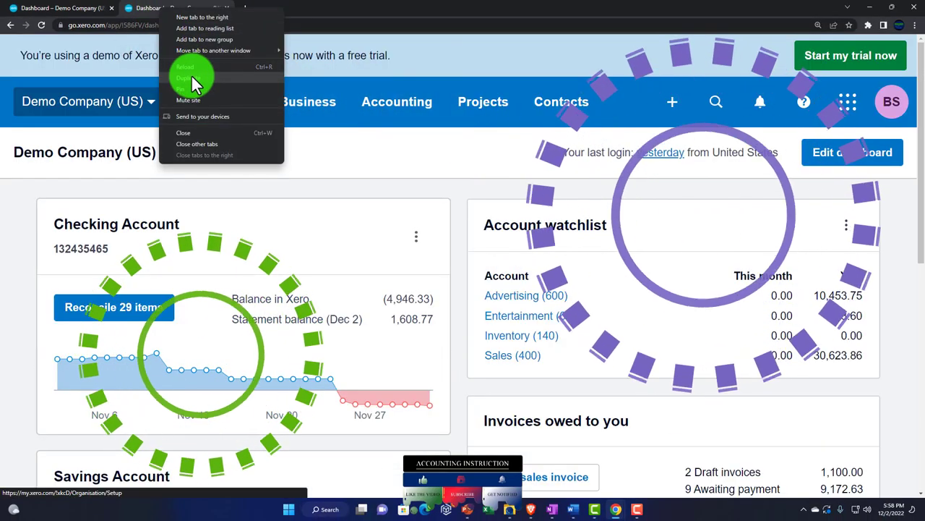
left_click(188, 78)
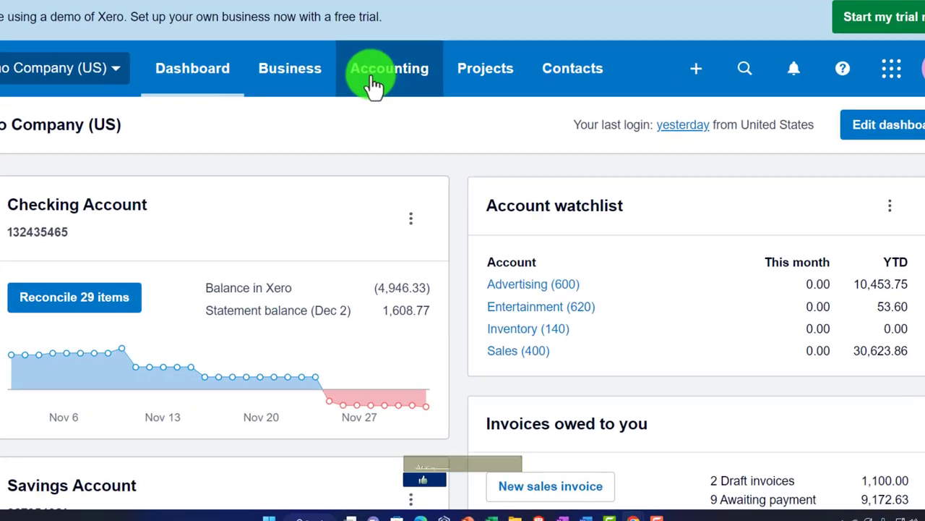
- Open the Balance Sheet report in the second browser tab and the Income Statement (Profit and Loss) in the third
left_click(385, 110)
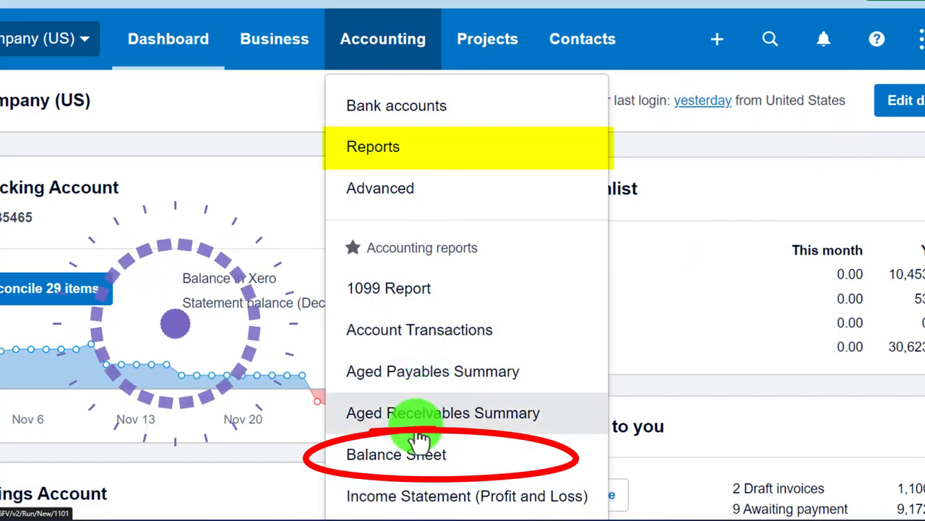
left_click(436, 458)
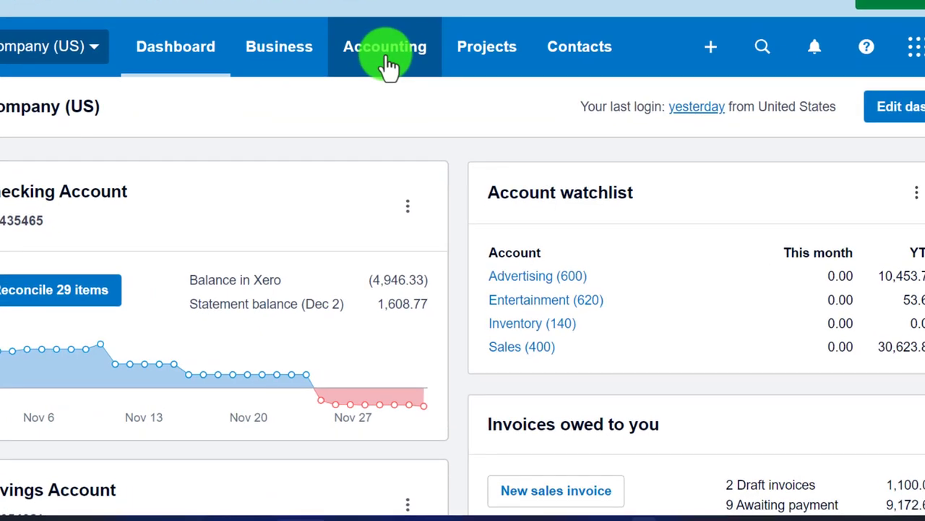
left_click(388, 63)
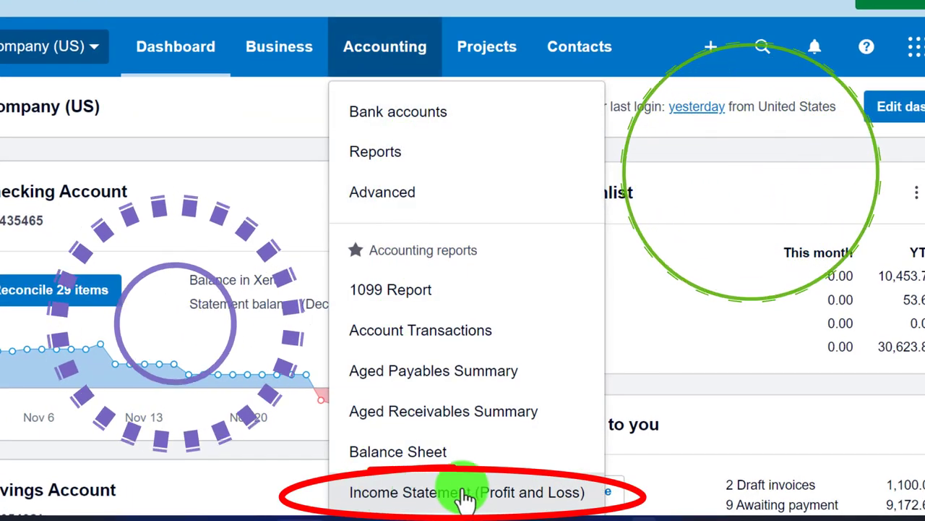
left_click(486, 497)
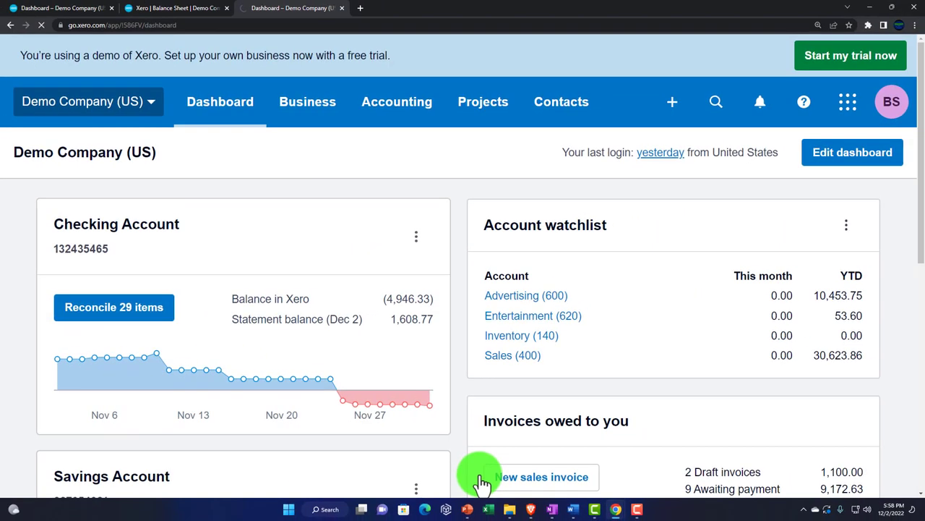
- Set the Balance Sheet date to Dec 31, 2022 and update the report
left_click(142, 9)
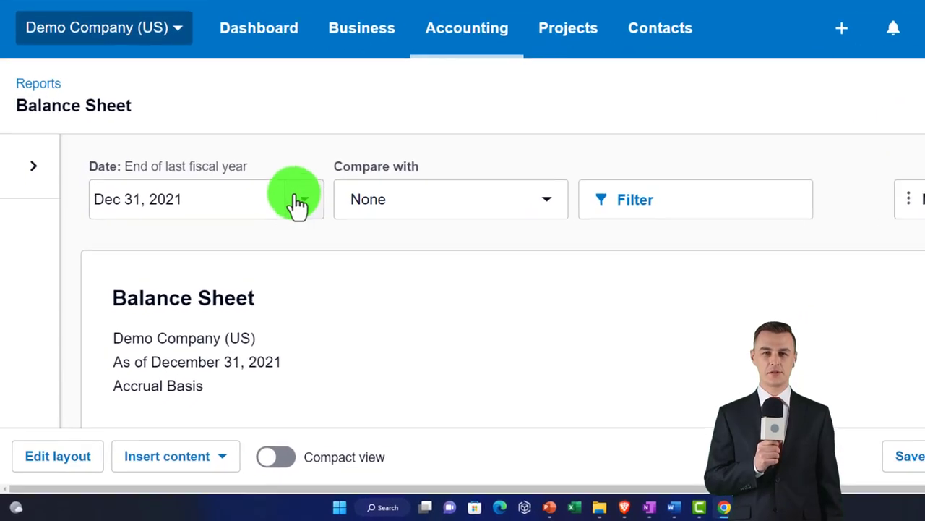
left_click(298, 205)
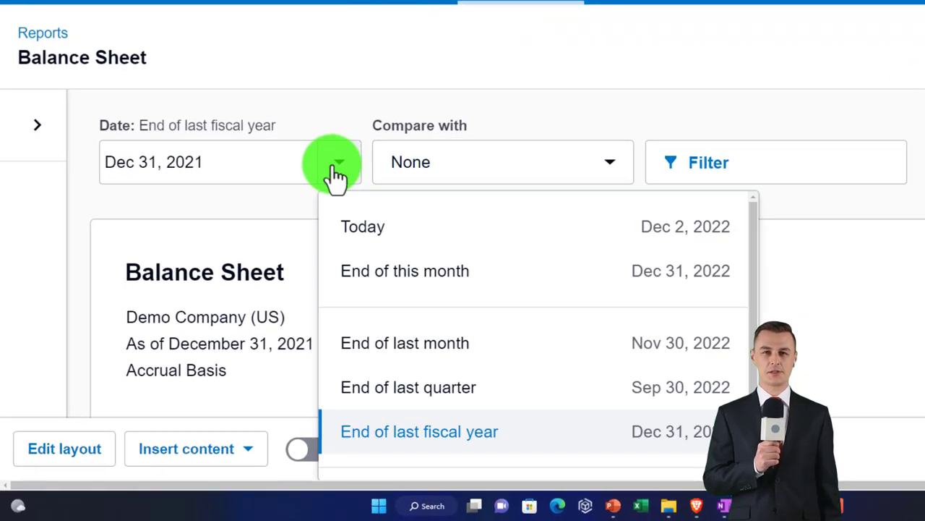
scroll(398, 347, "down", 2)
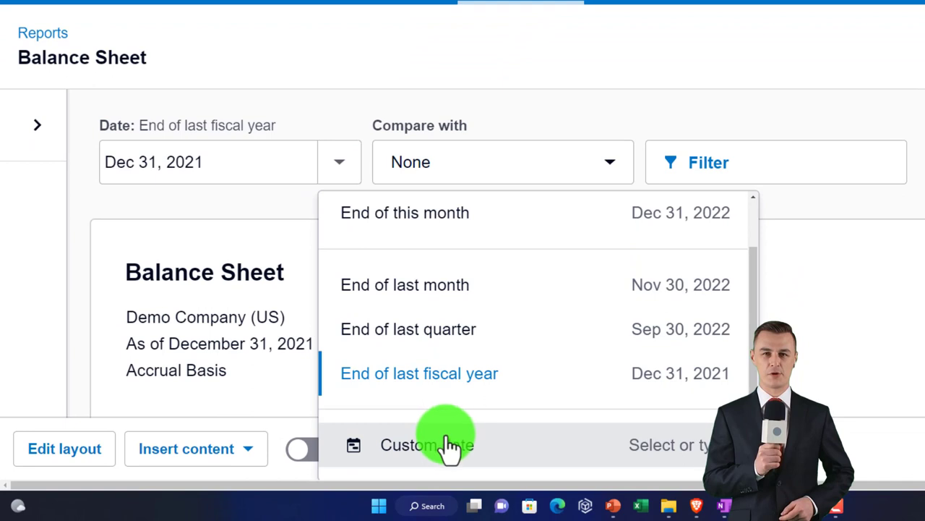
left_click(448, 445)
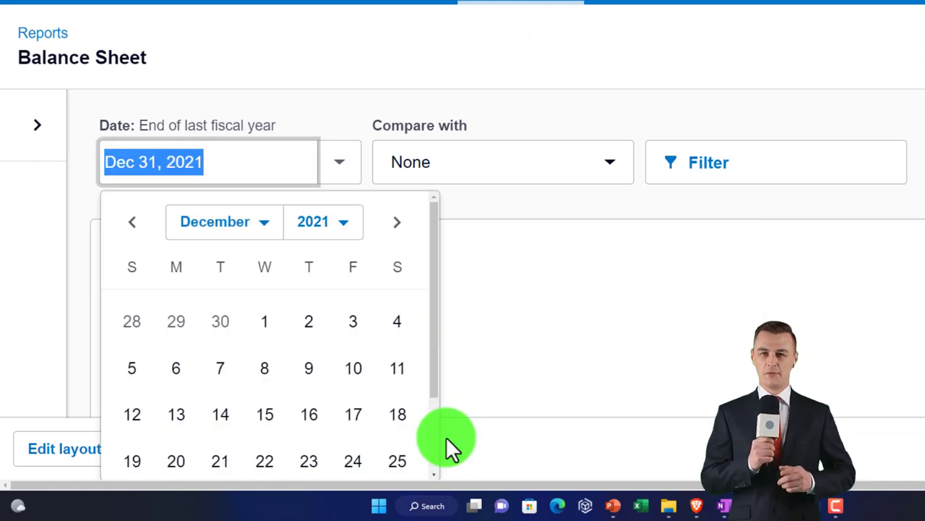
left_click(347, 221)
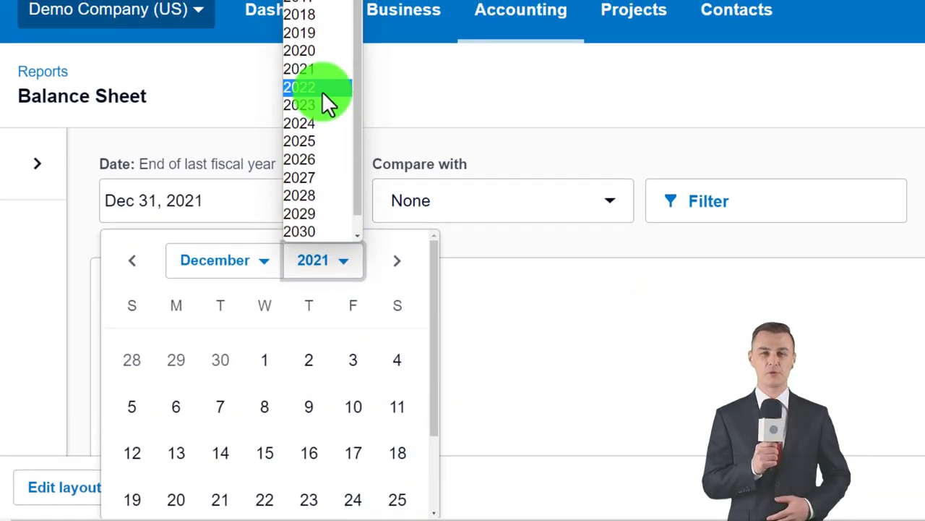
left_click(322, 91)
left_click(397, 456)
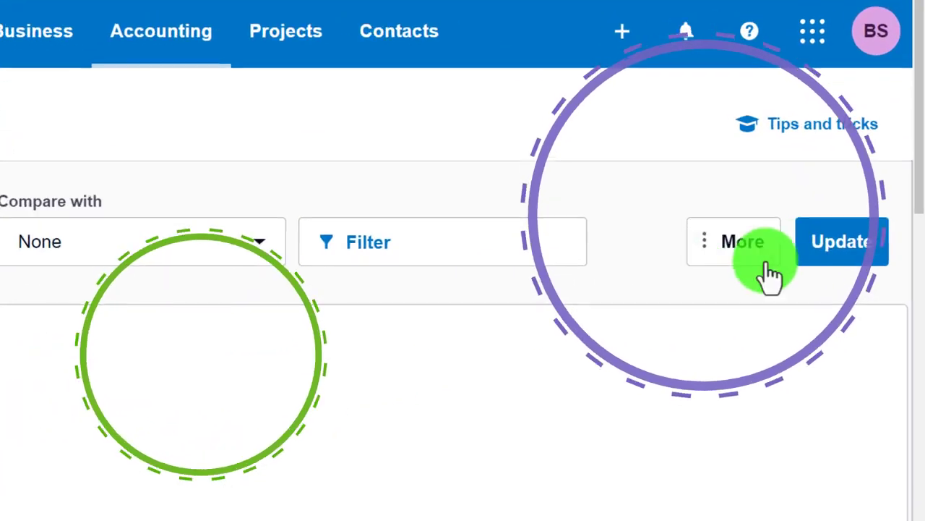
left_click(859, 254)
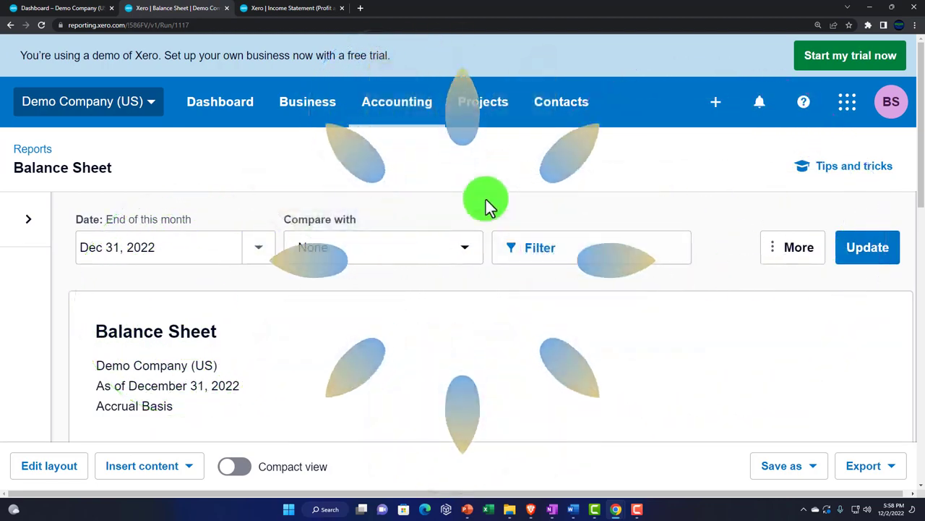
- Return to the dashboard tab, then switch to OneNote to examine the customer cycle on the Xero 2023 Overview flowchart
left_click(81, 12)
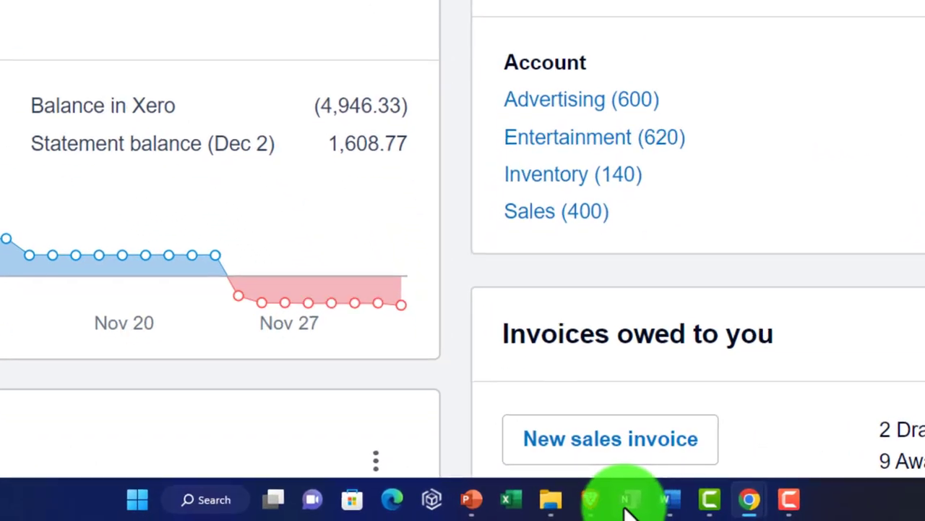
left_click(628, 506)
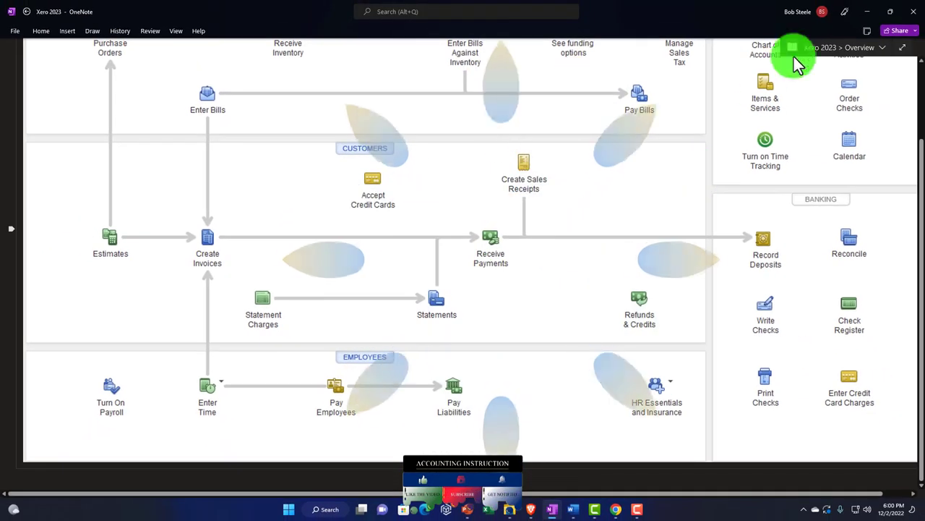
left_click(866, 10)
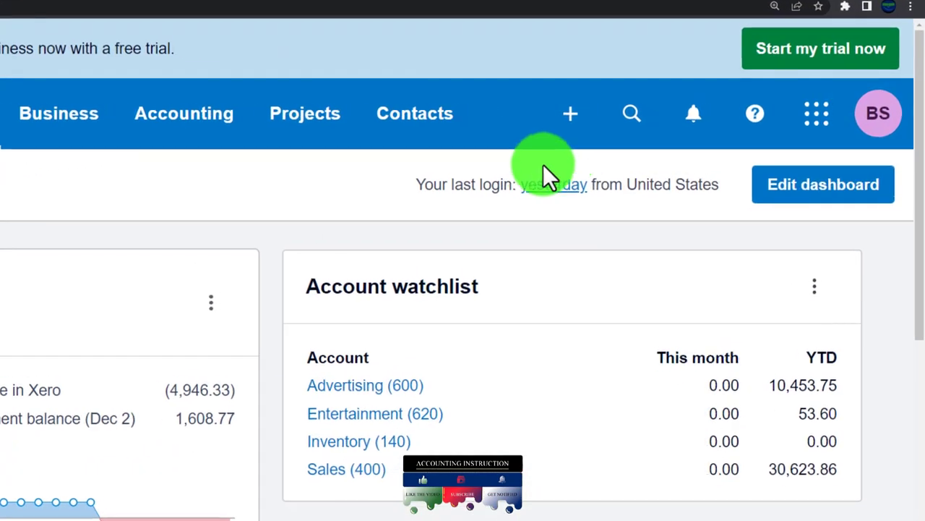
- Create a new sales invoice in Xero addressed to the new contact AAA, leaving the other header fields at their defaults
left_click(563, 138)
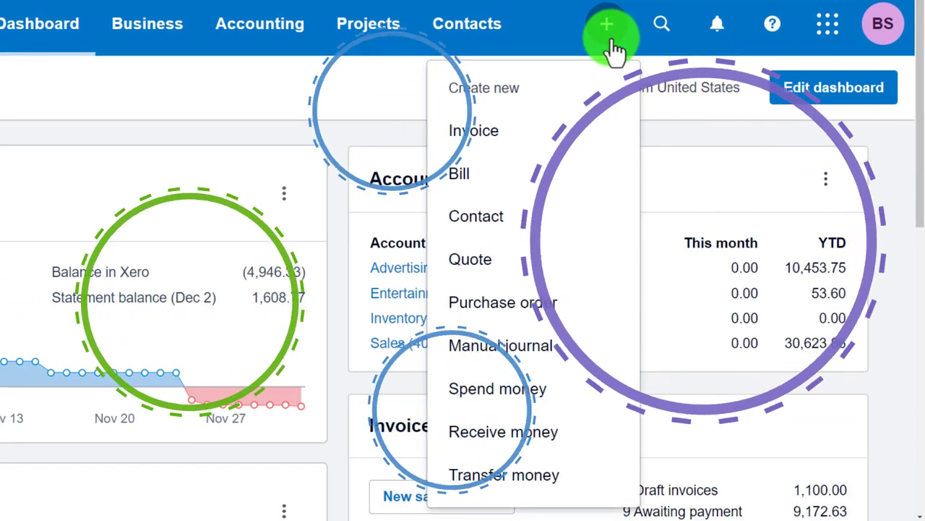
left_click(530, 137)
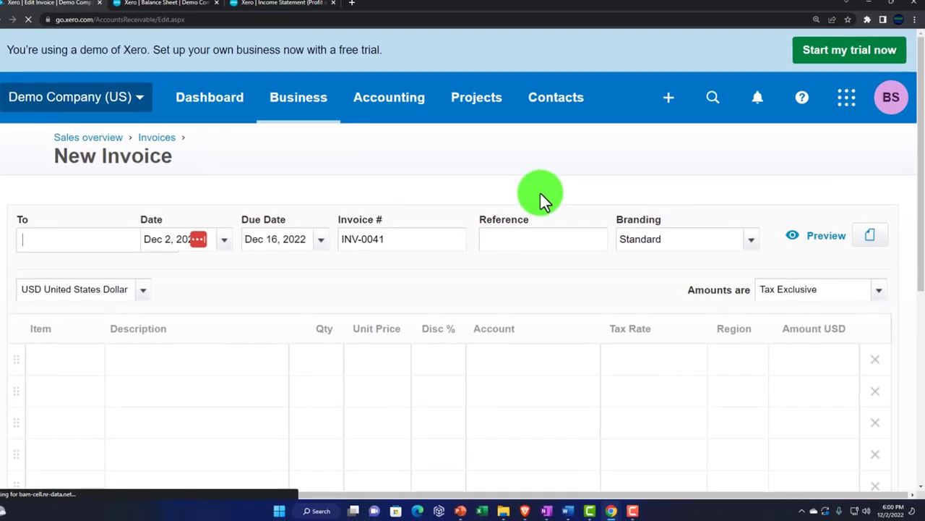
type("AAA")
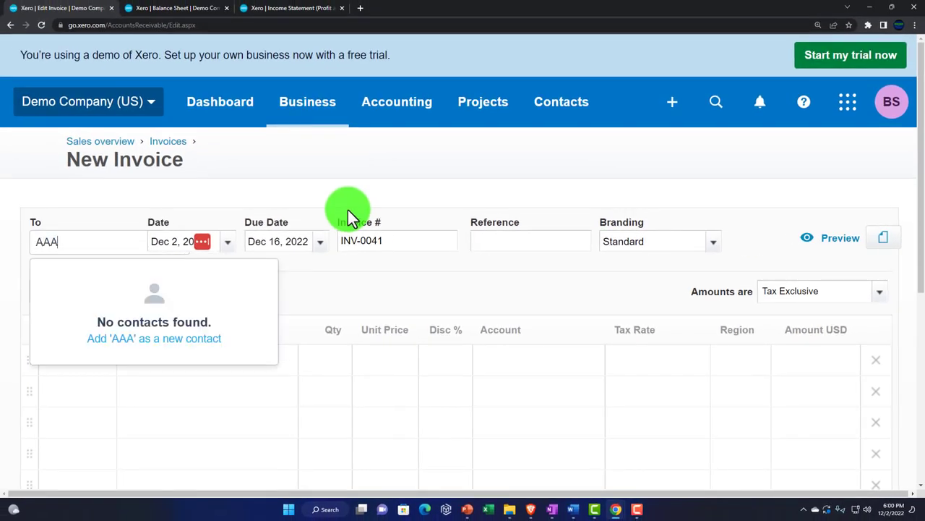
key("Tab")
key("Tab")
key("Tab")
key("Tab")
key("Tab")
key("Tab")
key("Tab")
key("Tab")
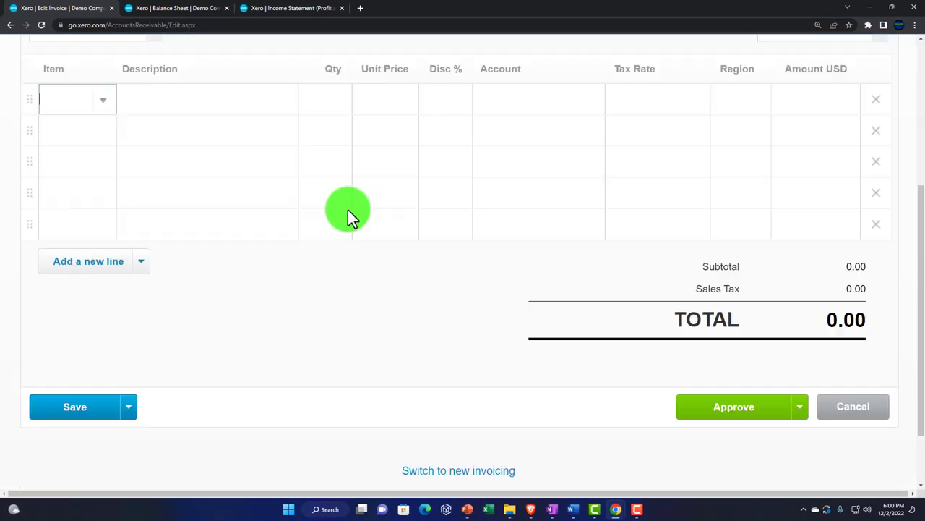
- Start a new item from the invoice's first line, with Item 2 as both its code and name
scroll(318, 261, "up", 2)
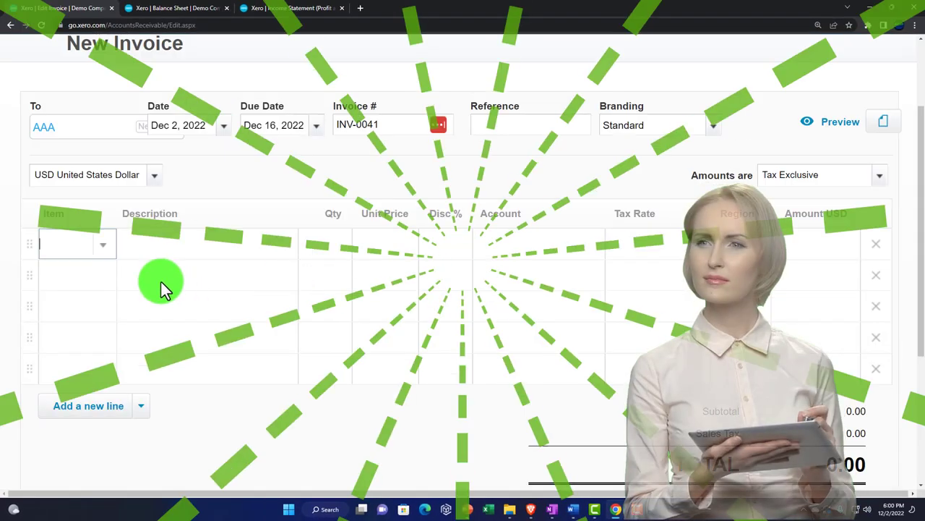
left_click(107, 253)
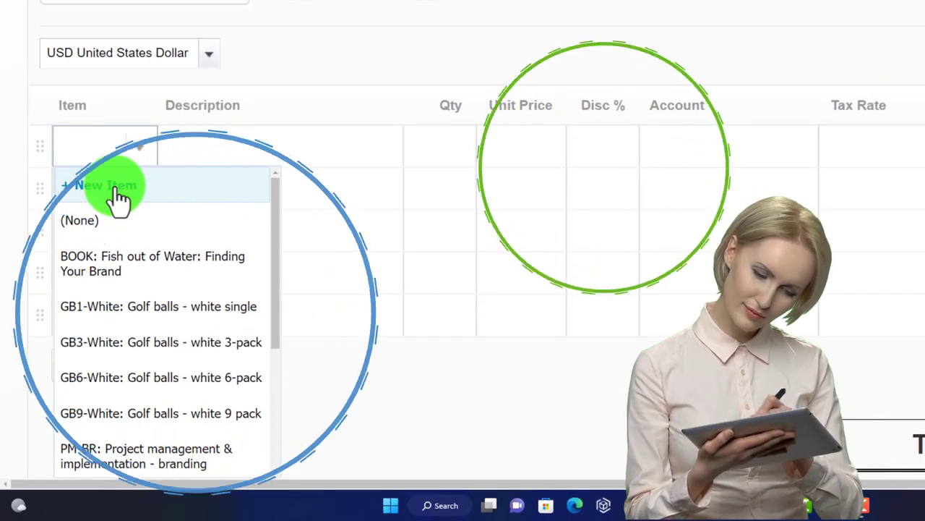
left_click(114, 190)
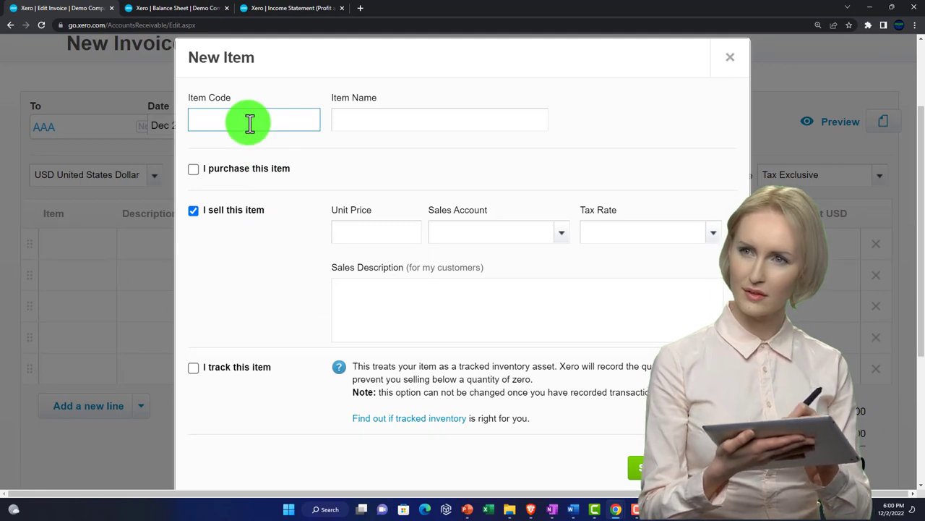
type("Item 2")
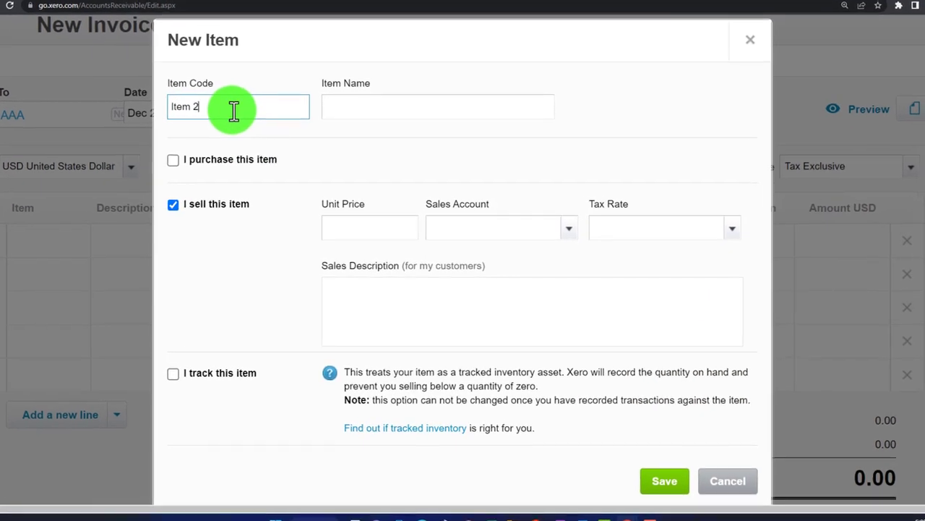
key("Tab")
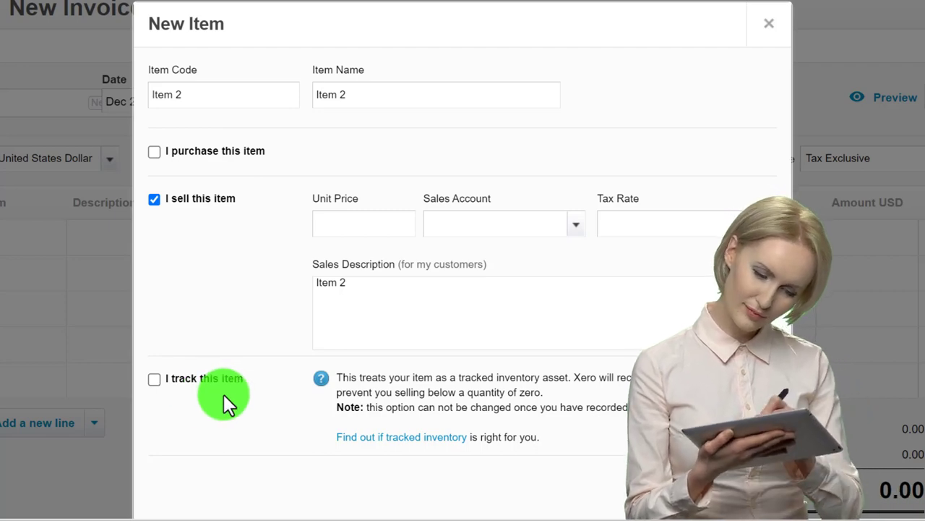
- Give the item a unit price of 1000, sales account 400 - Sales and tax rate Tax Exempt (0%), and save it
left_click(342, 225)
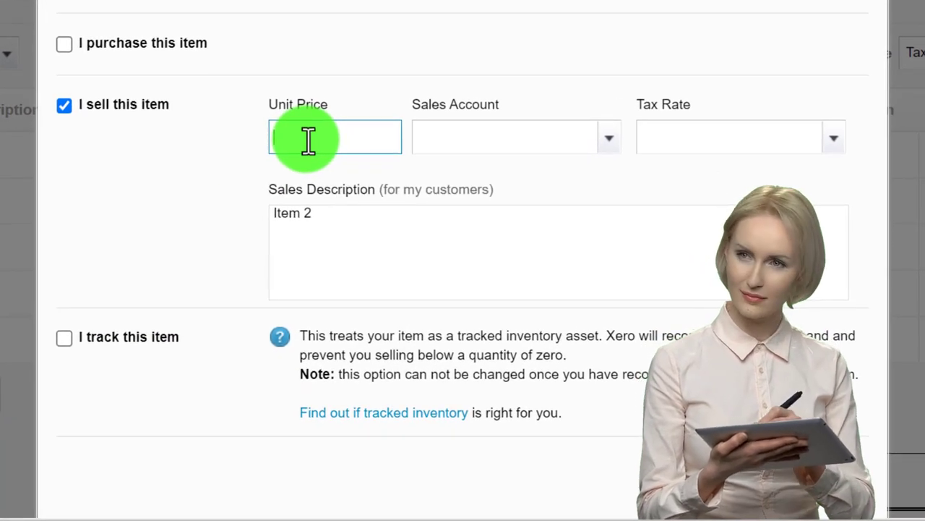
key("Tab")
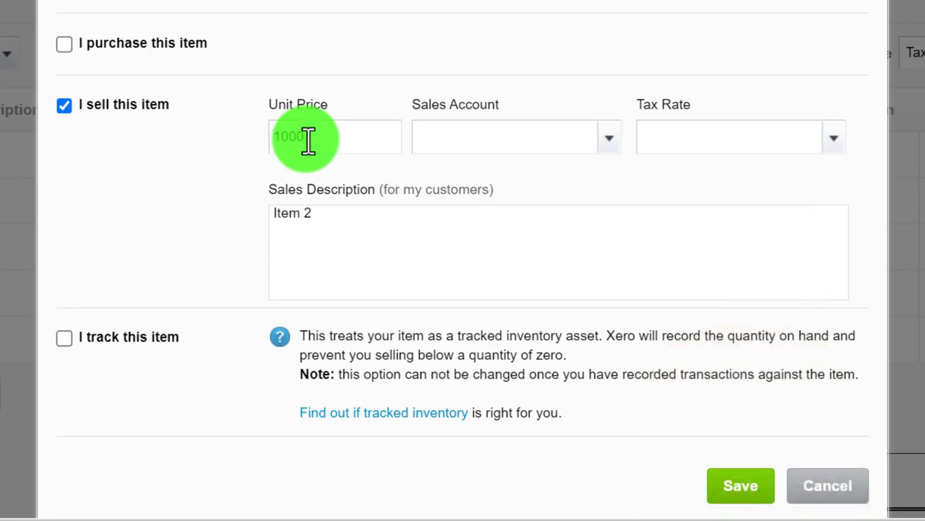
left_click(515, 148)
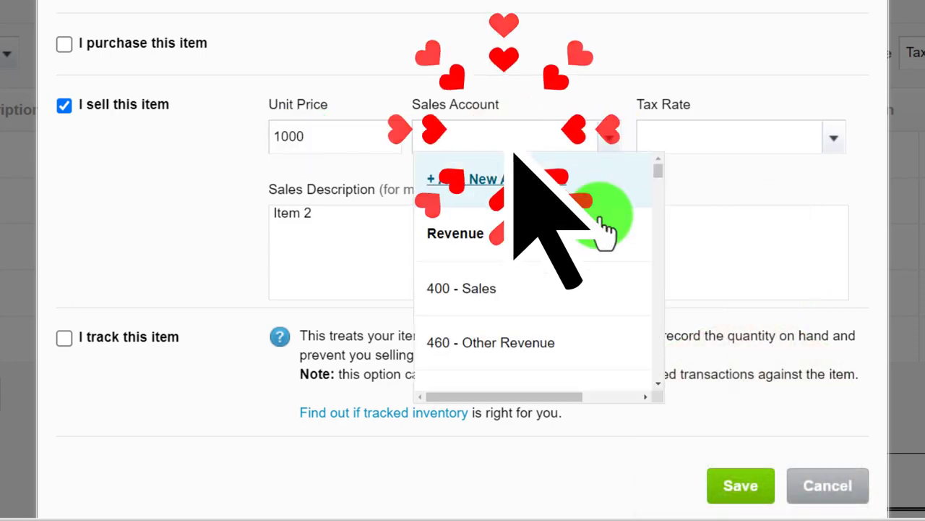
scroll(600, 246, "down", 1)
left_click(500, 232)
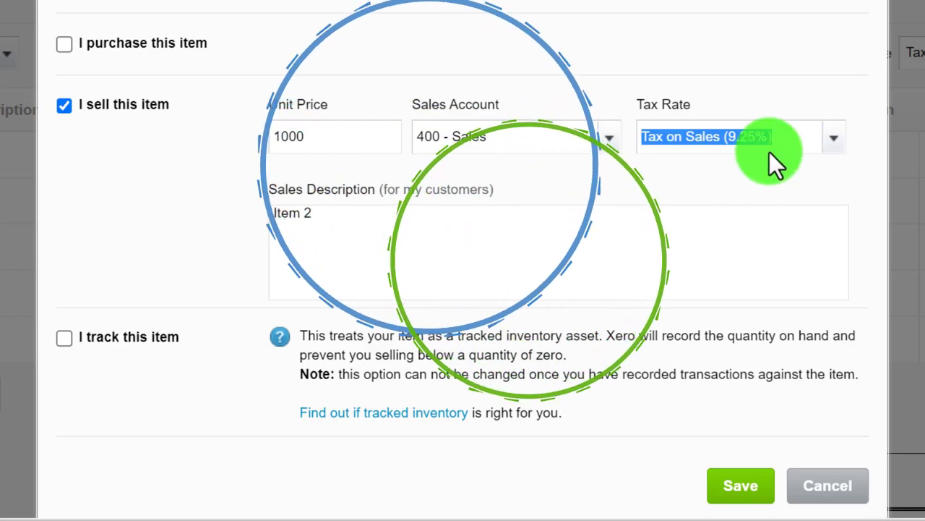
scroll(815, 269, "down", 1)
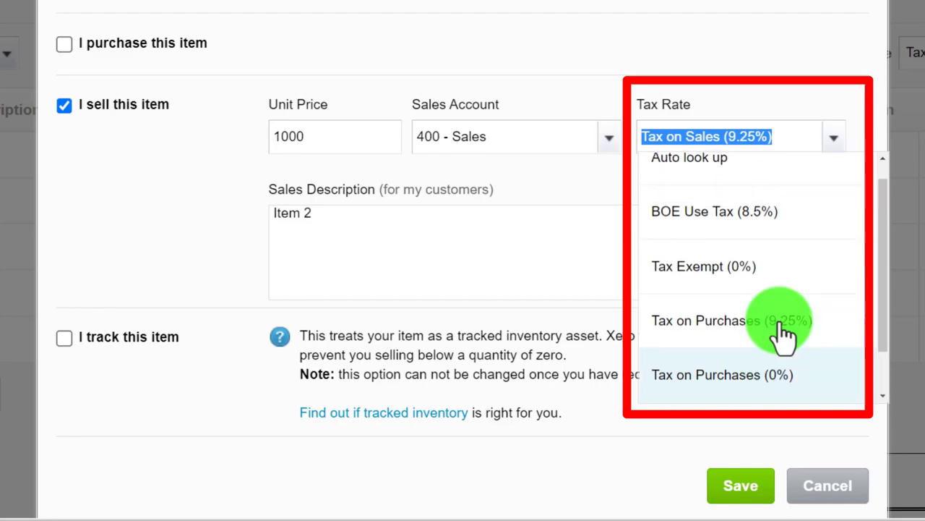
scroll(785, 335, "up", 1)
left_click(440, 258)
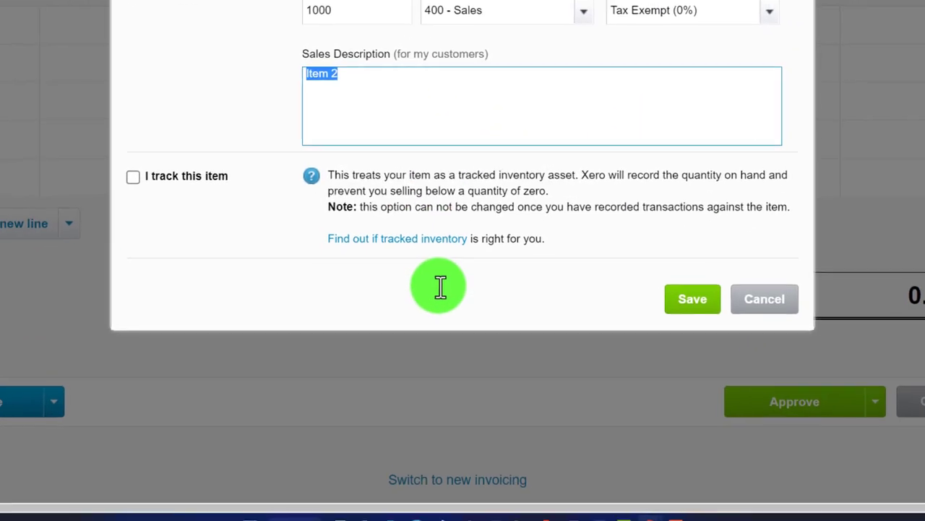
left_click(693, 298)
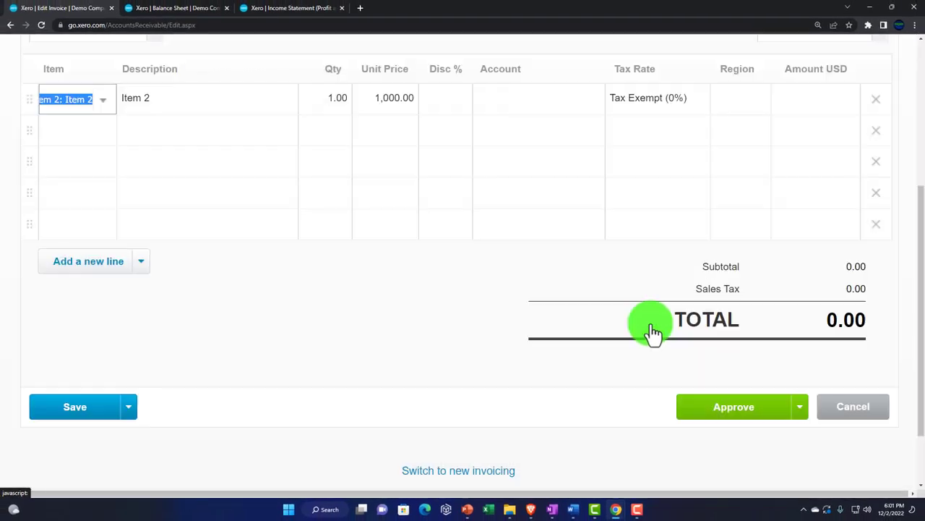
- Review the AAA invoice with the Item 2 line, approve it, and check the approved invoice's details
scroll(532, 292, "up", 2)
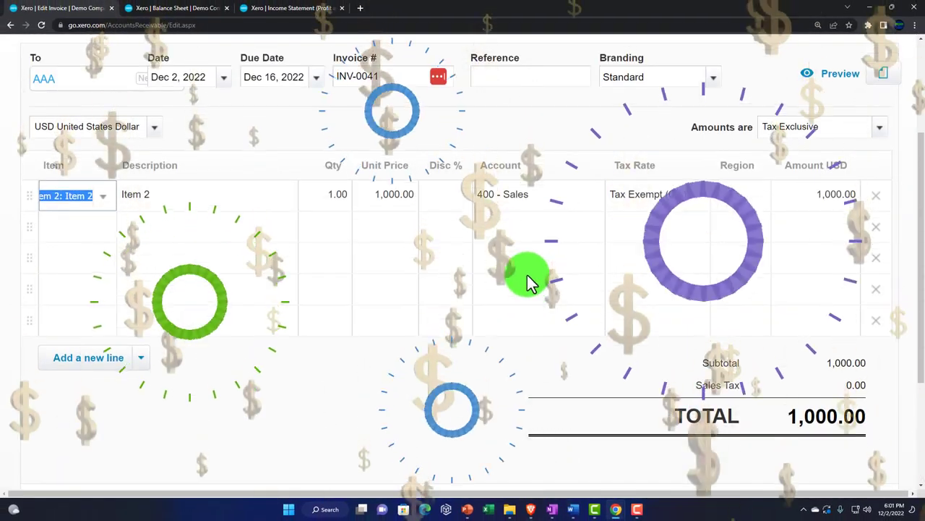
scroll(527, 275, "up", 1)
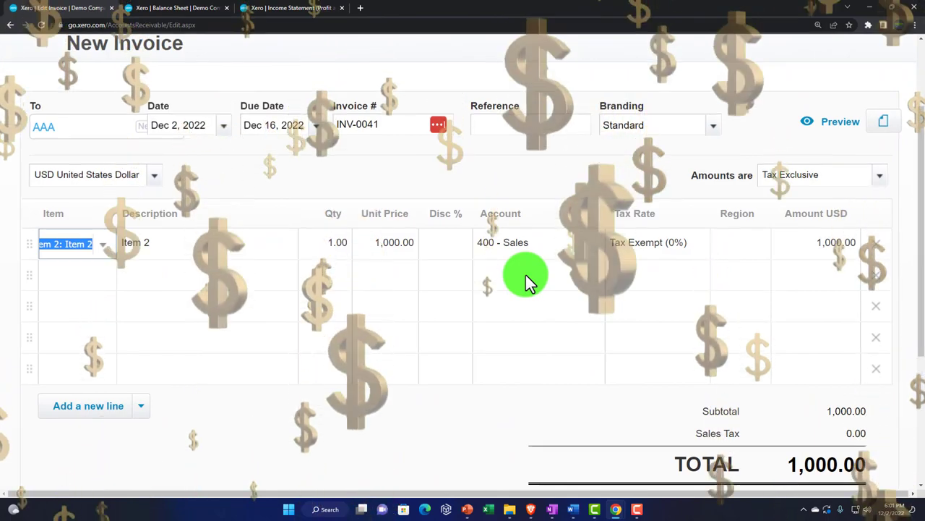
scroll(402, 213, "up", 1)
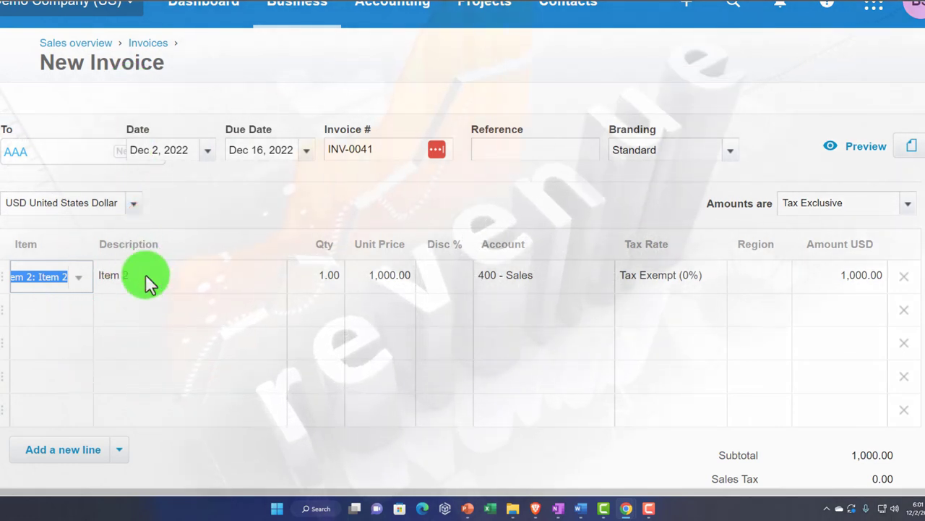
scroll(145, 274, "down", 2)
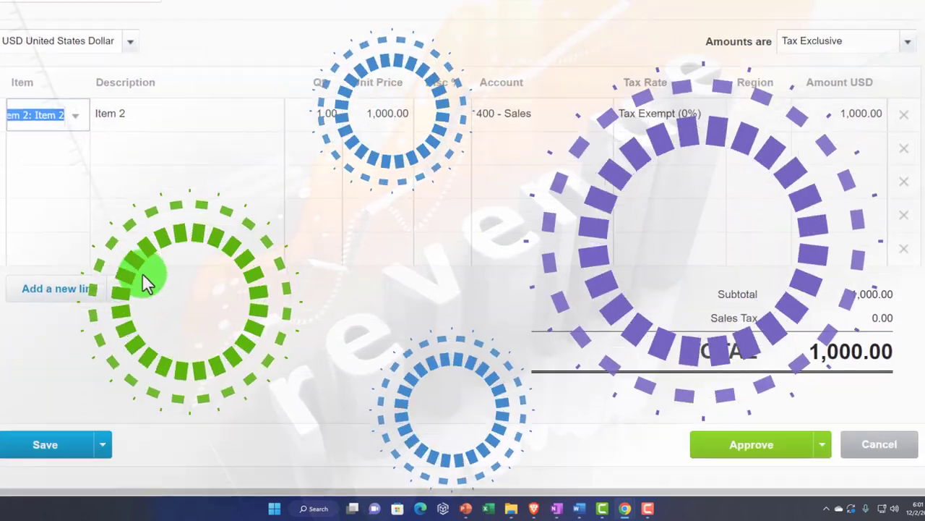
scroll(325, 339, "down", 1)
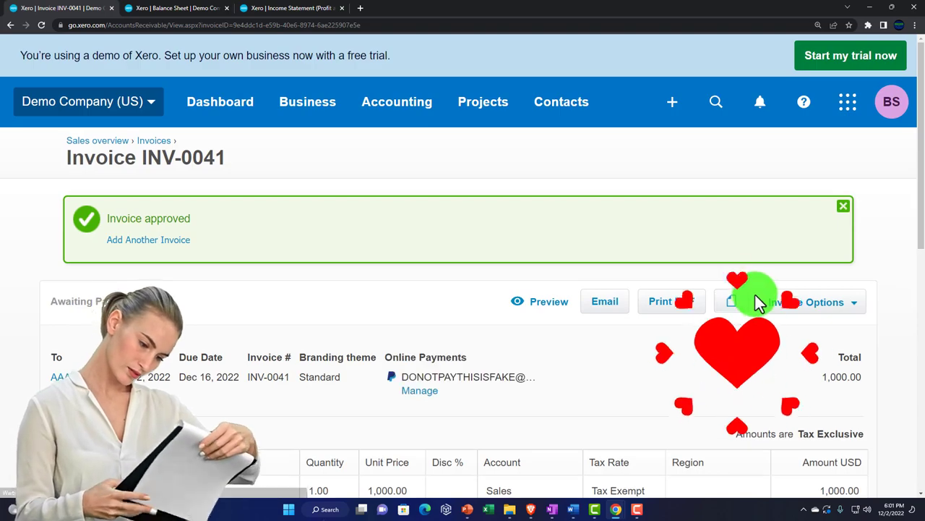
scroll(820, 238, "down", 2)
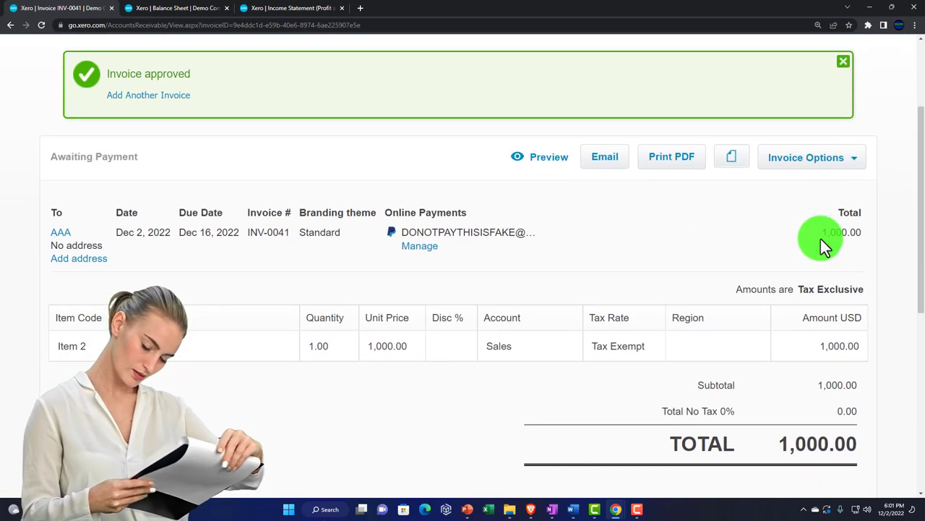
scroll(771, 268, "up", 2)
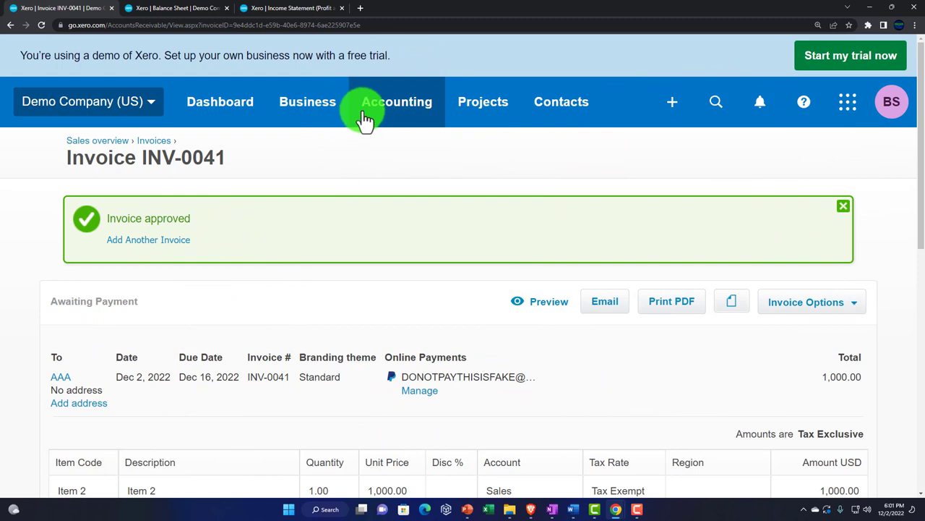
- Open the list of all sales invoices and look at the AAA entry
left_click(318, 101)
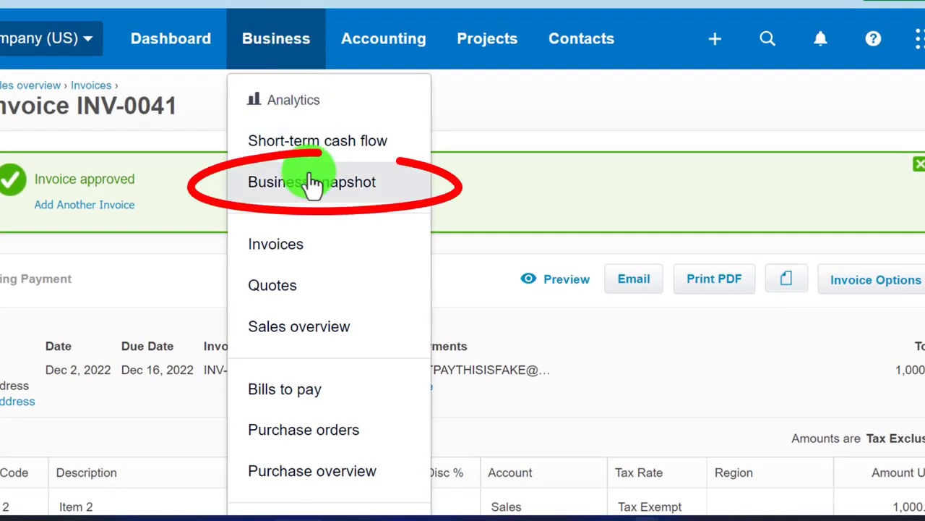
scroll(311, 184, "down", 1)
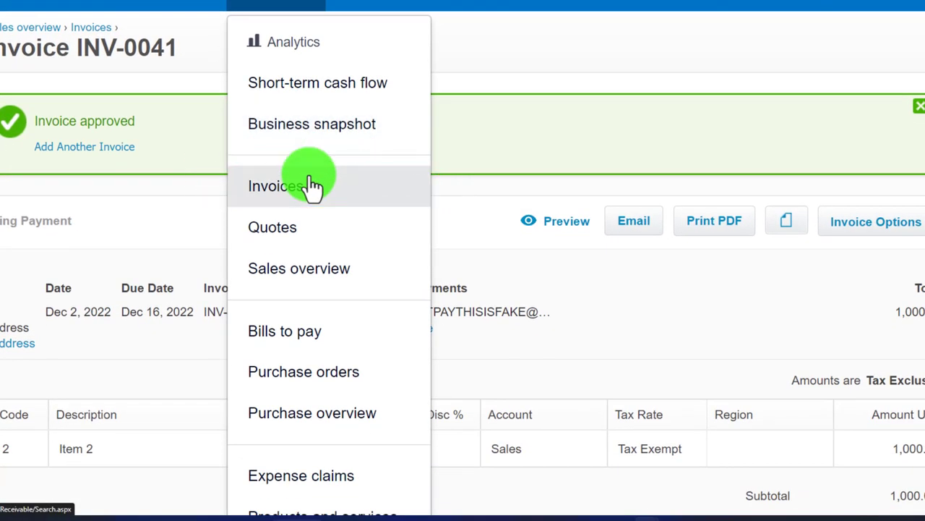
scroll(312, 186, "down", 1)
left_click(303, 132)
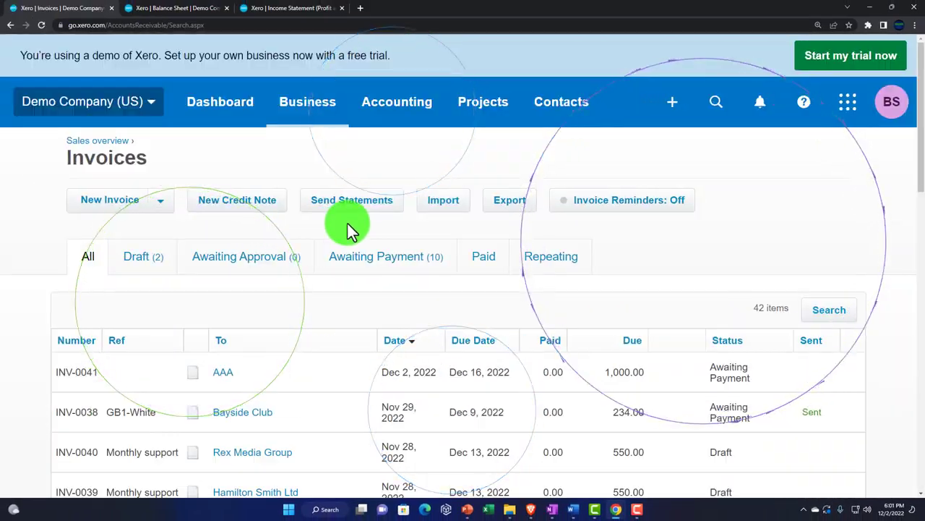
scroll(348, 224, "down", 1)
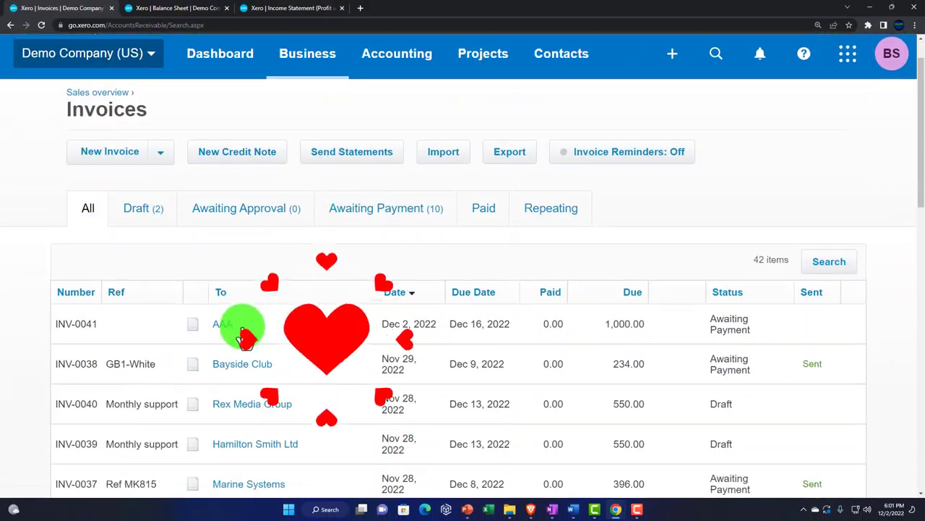
- Update the Balance Sheet, inspect the AAA invoice in the transactions behind Accounts Receivable, and return to the report
left_click(179, 13)
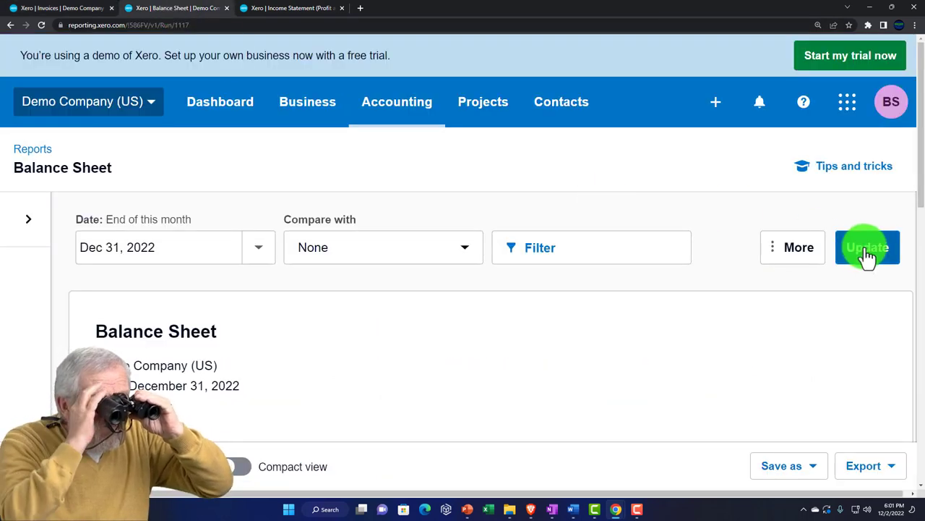
scroll(550, 274, "down", 5)
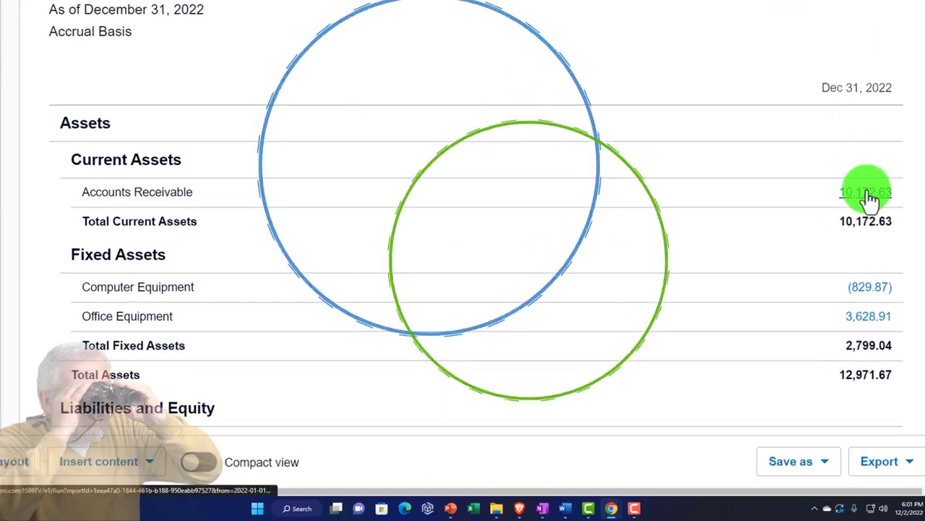
left_click(883, 168)
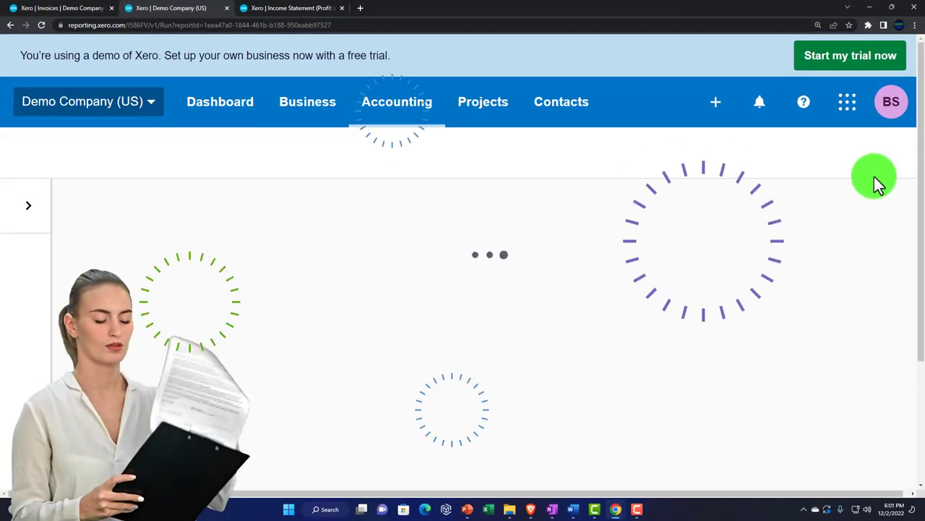
left_click_drag(923, 74, 920, 438)
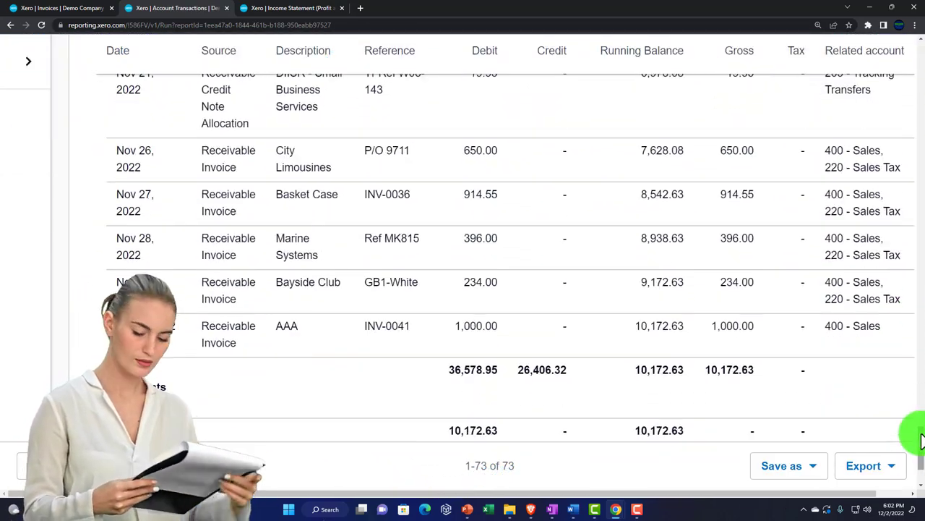
scroll(290, 354, "down", 1)
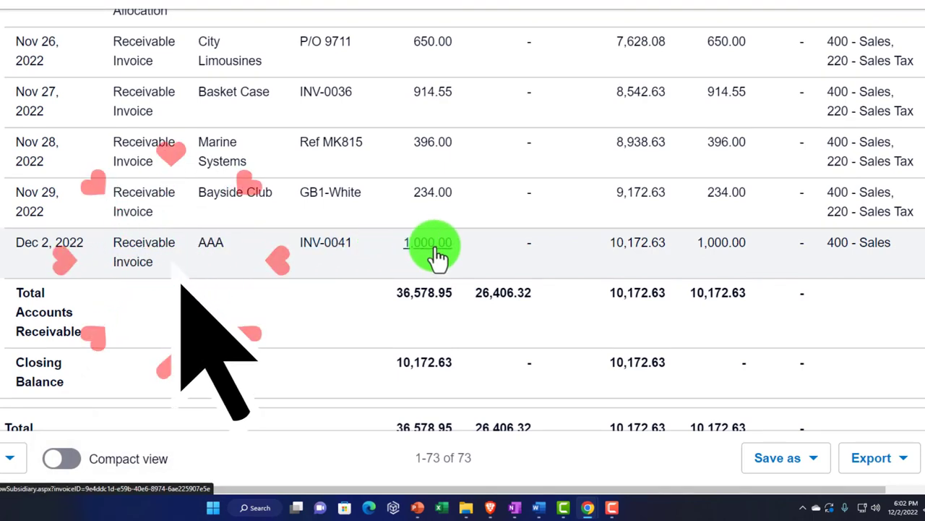
scroll(192, 149, "up", 5)
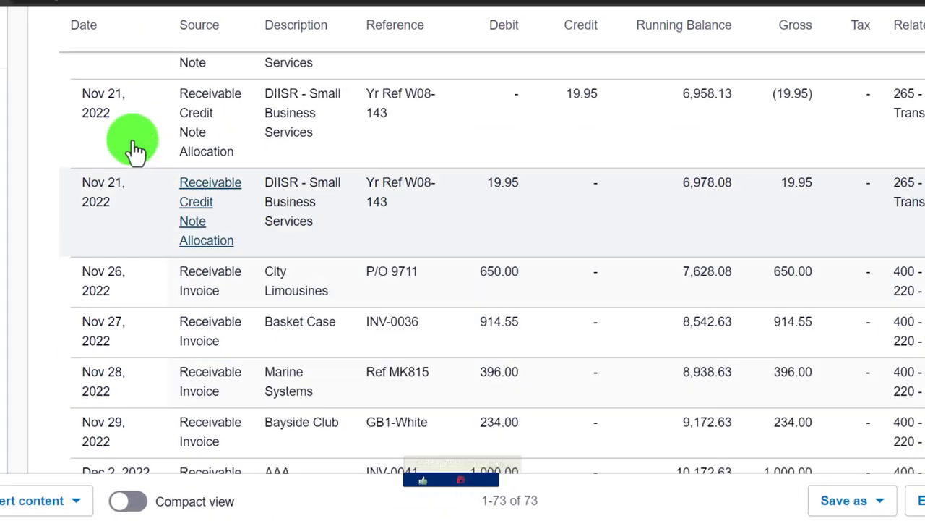
left_click(13, 33)
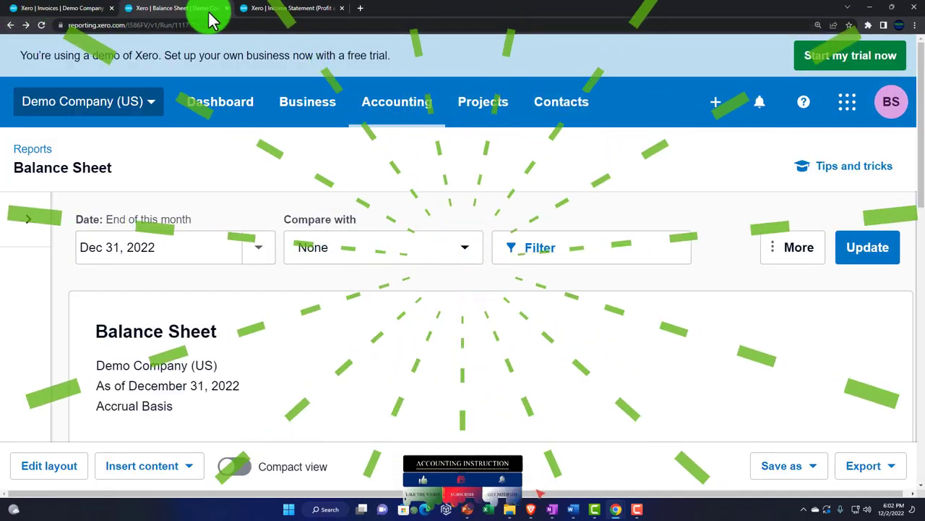
- Update the Income Statement, inspect the AAA invoice in the transactions behind Sales, and return to the report
left_click(285, 12)
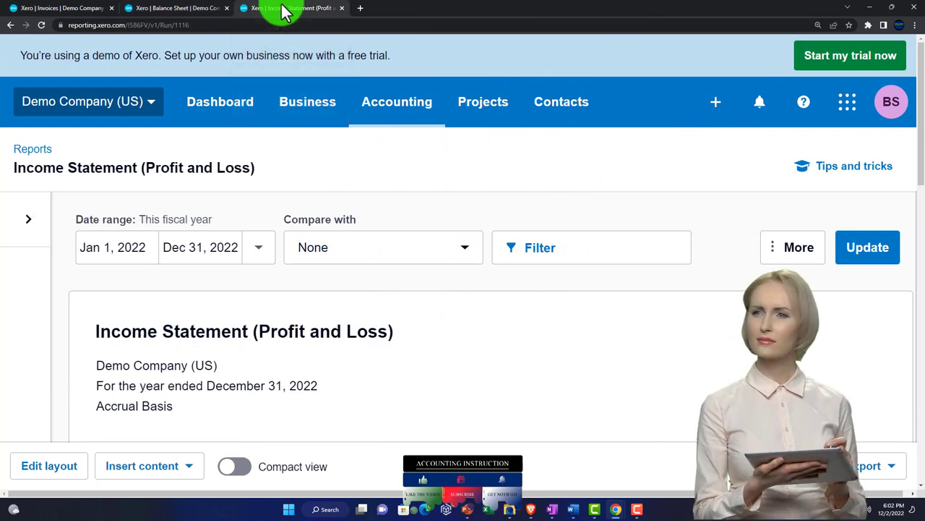
left_click(878, 251)
scroll(634, 273, "down", 3)
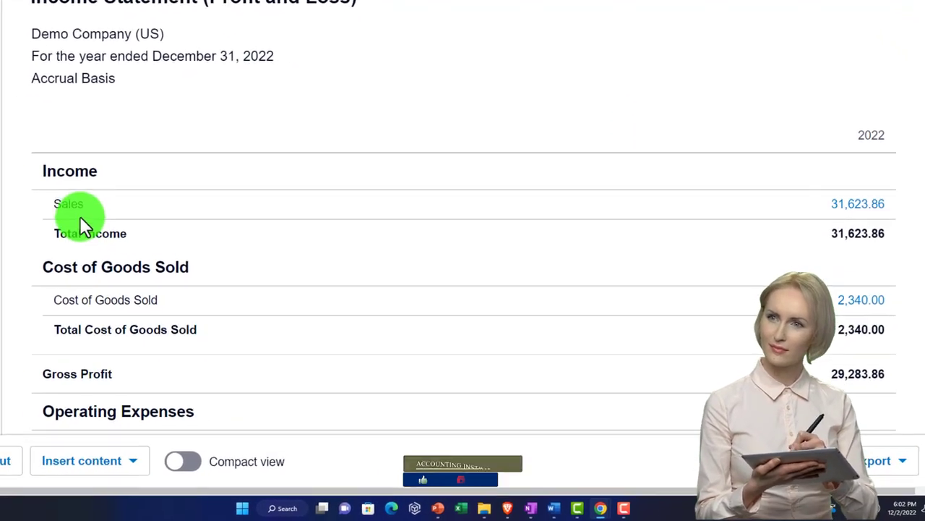
left_click(848, 192)
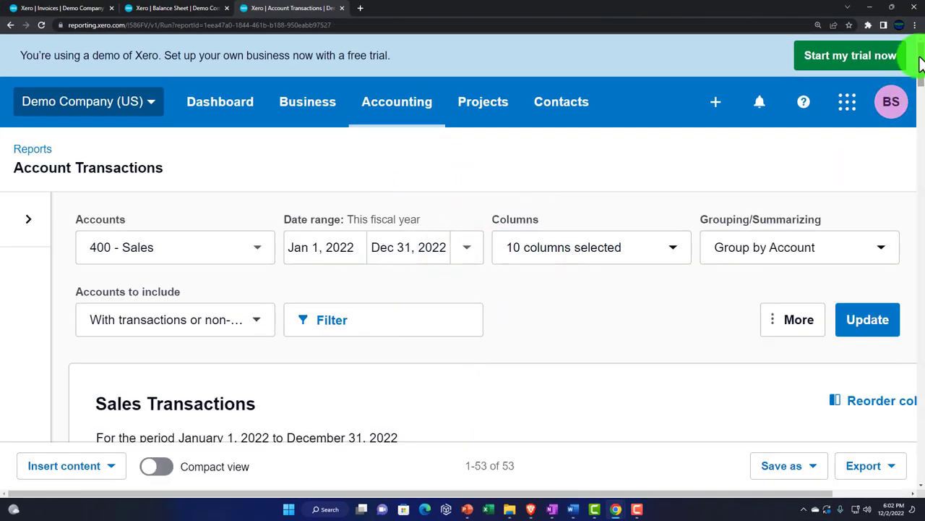
left_click_drag(921, 63, 918, 449)
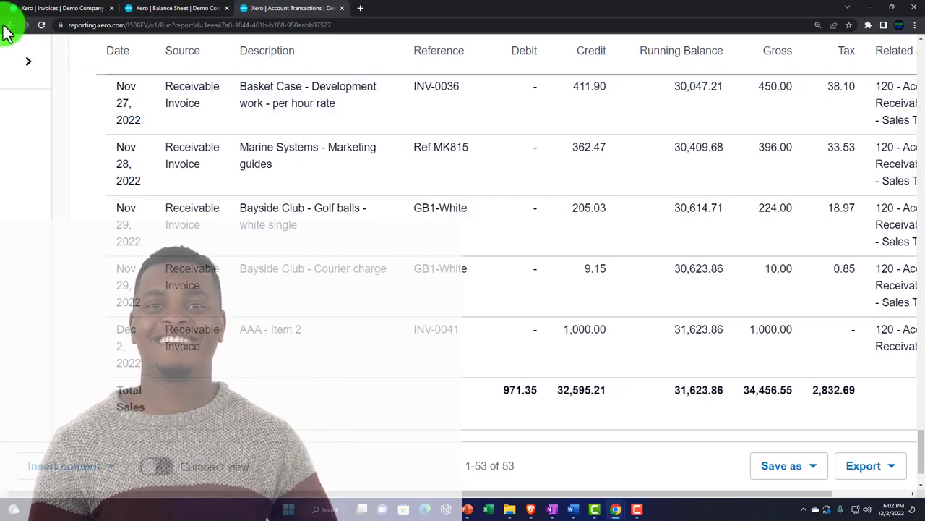
left_click(9, 25)
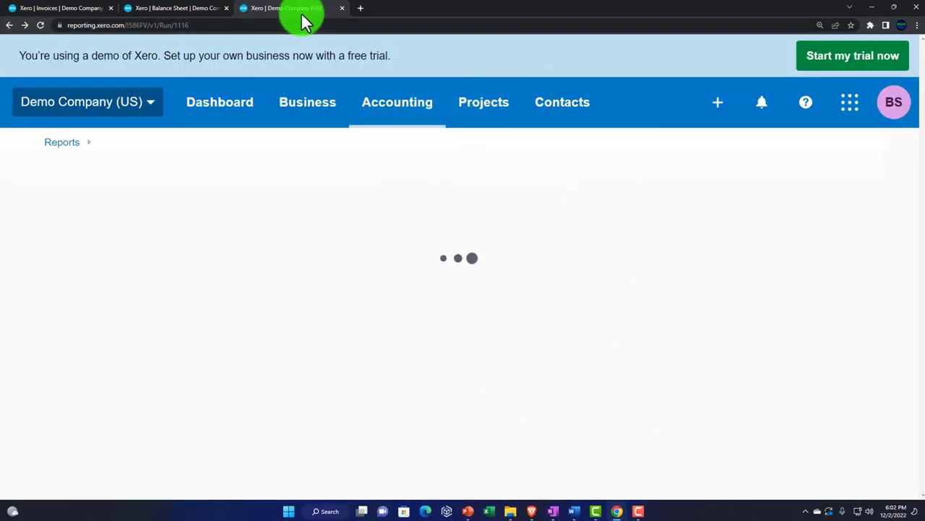
- Duplicate the browser tab with the Income Statement and open the Aged Receivables Detail report in the copy
right_click(302, 13)
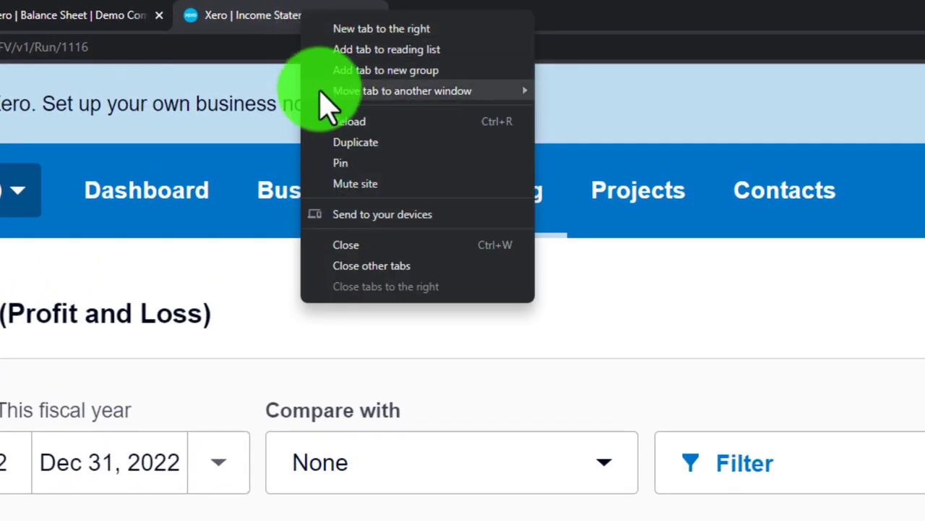
left_click(333, 143)
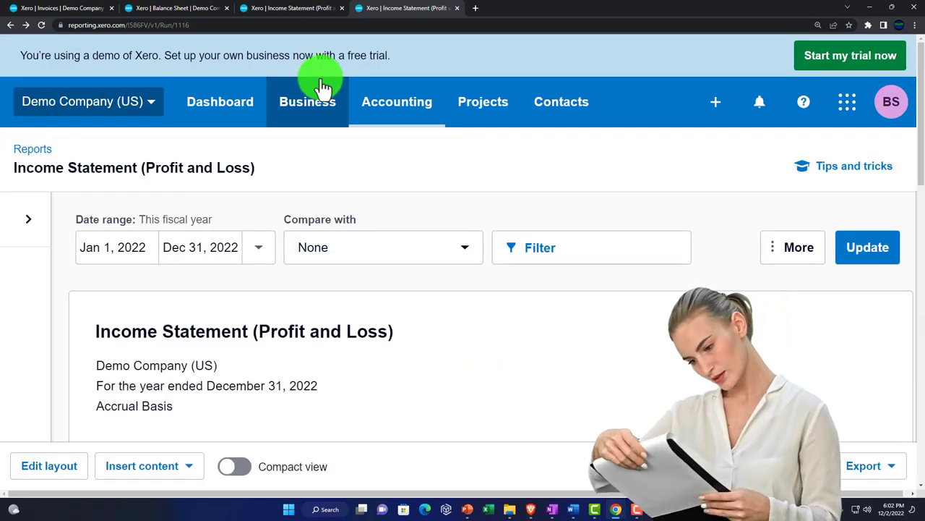
left_click(429, 114)
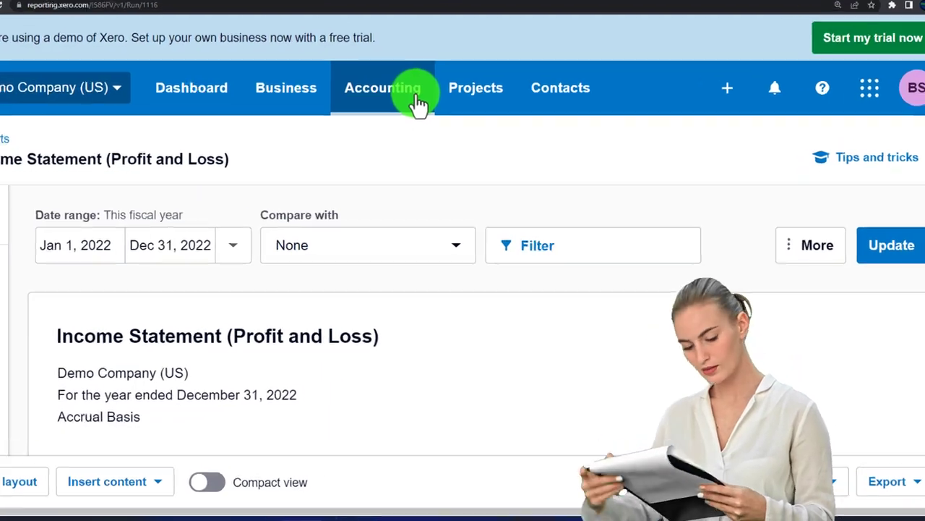
left_click(383, 193)
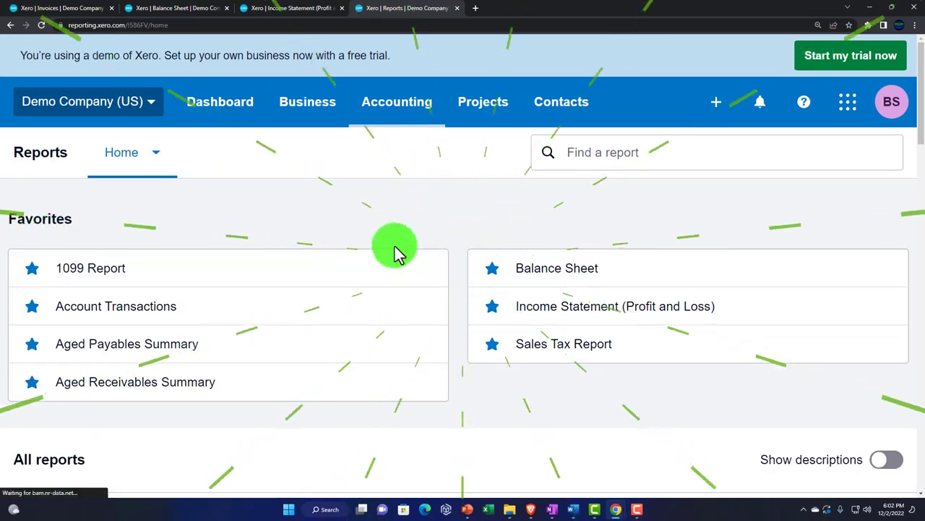
scroll(397, 253, "down", 10)
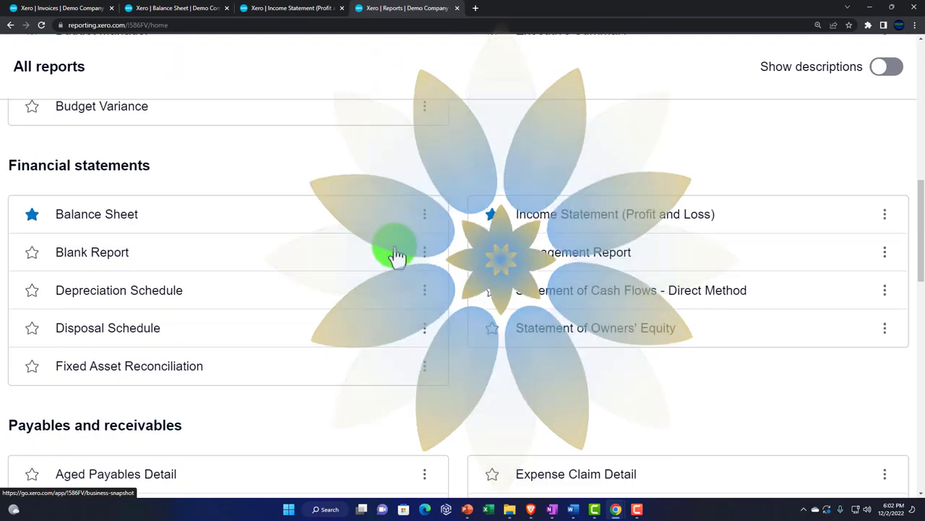
scroll(397, 255, "down", 4)
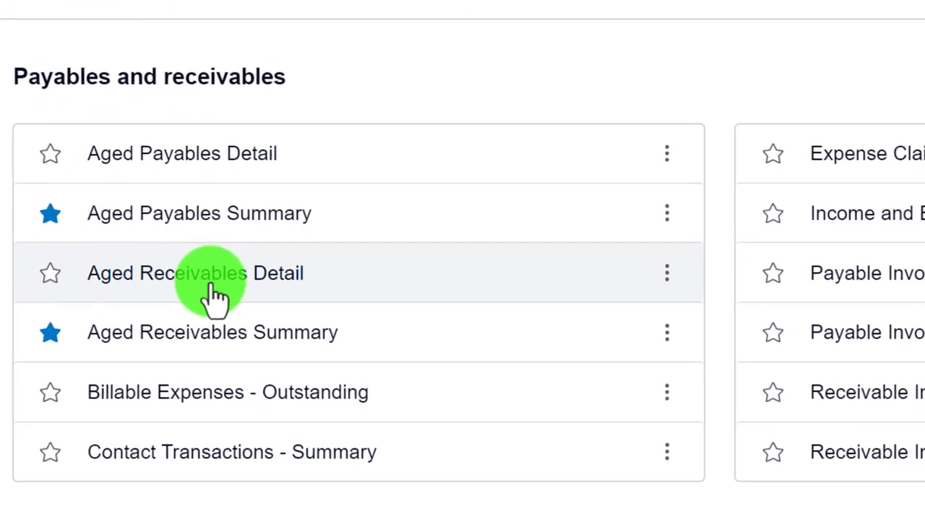
left_click(242, 297)
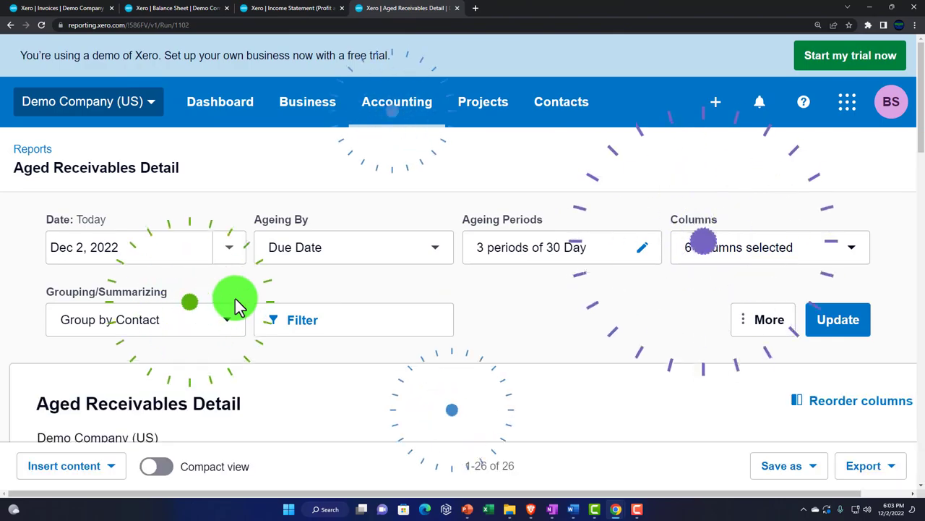
- Examine the AAA invoice and the overall total in Aged Receivables Detail, and compare the total with Accounts Receivable on the Balance Sheet
scroll(238, 304, "down", 3)
scroll(239, 304, "down", 2)
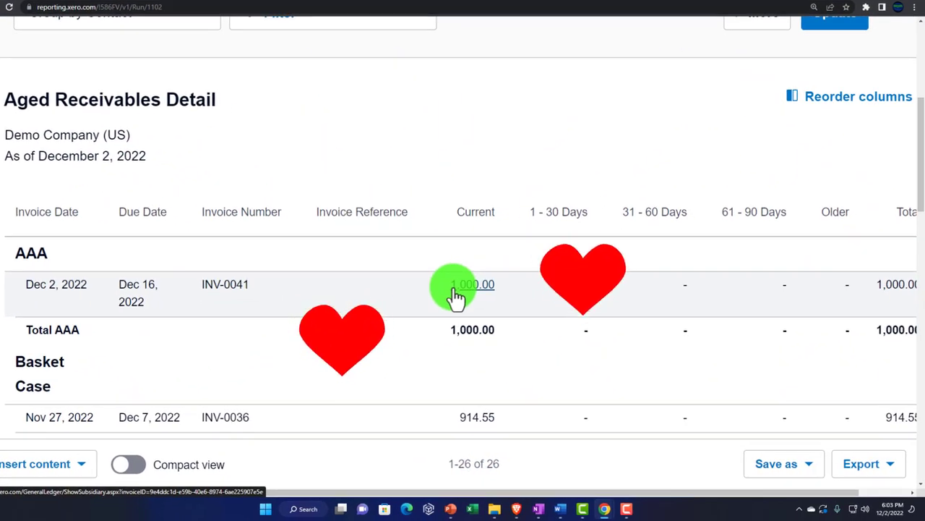
scroll(455, 296, "down", 20)
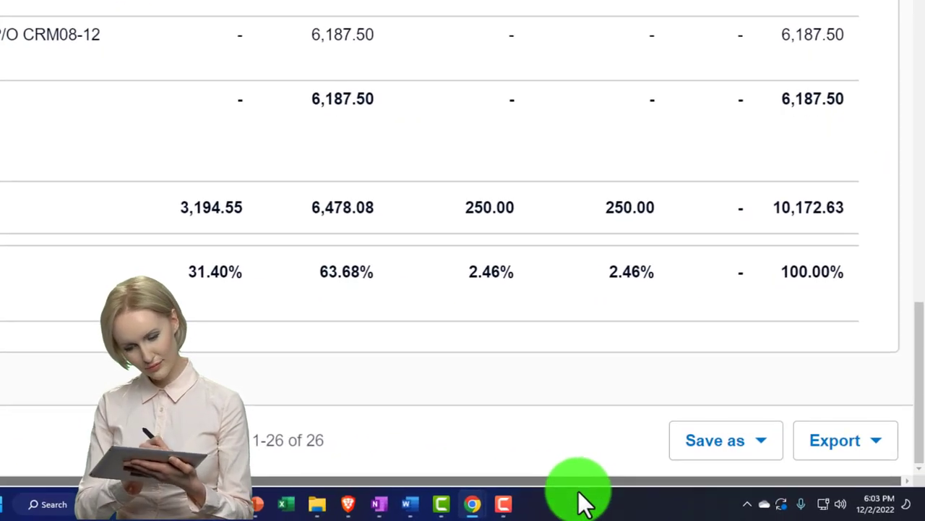
left_click(789, 236)
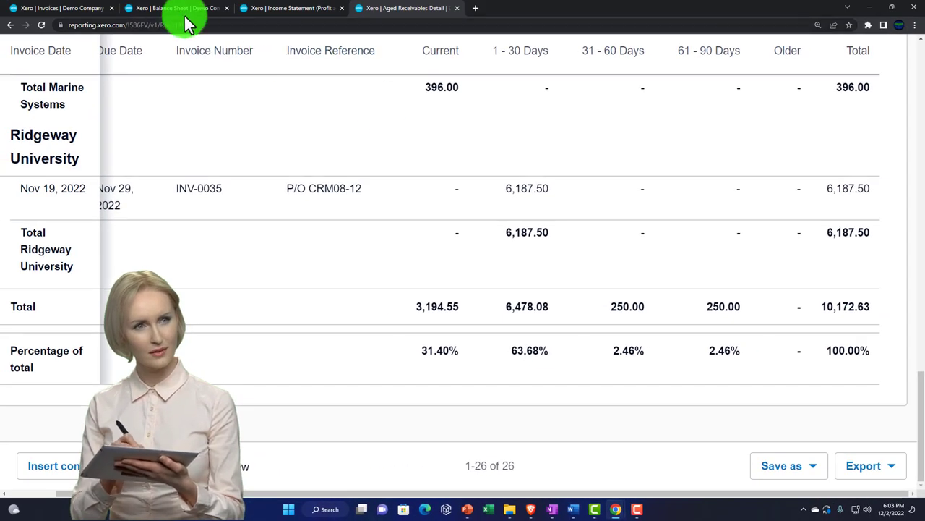
left_click(177, 10)
scroll(487, 282, "down", 2)
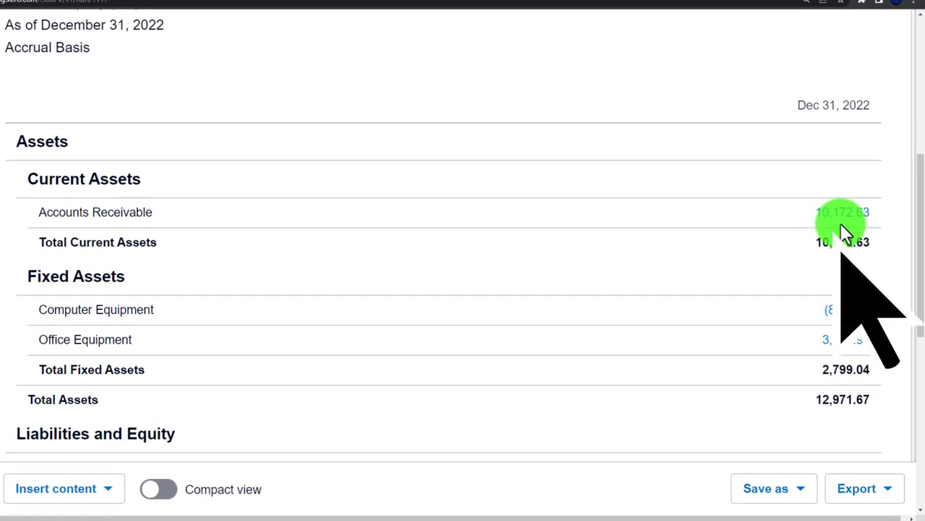
left_click(842, 225)
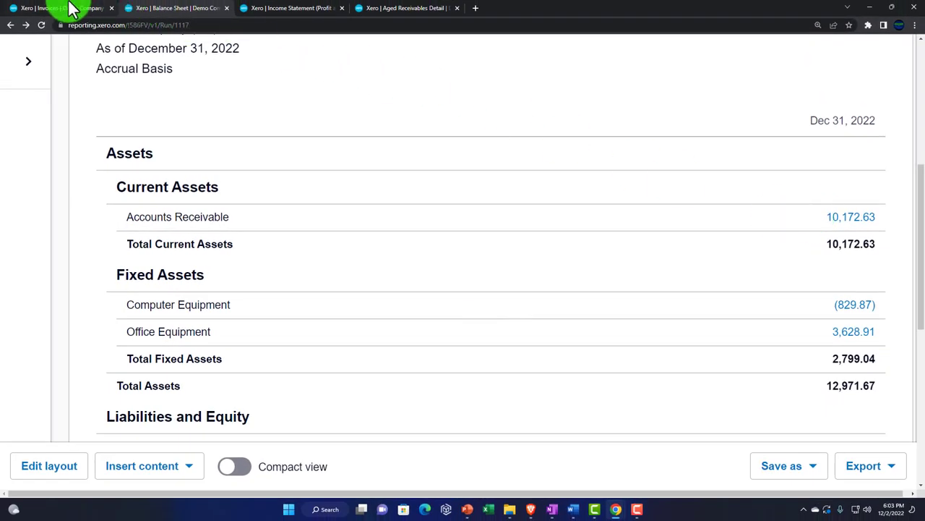
- Return to the sales invoices list and look through the invoices awaiting payment and the paid invoices
left_click(71, 8)
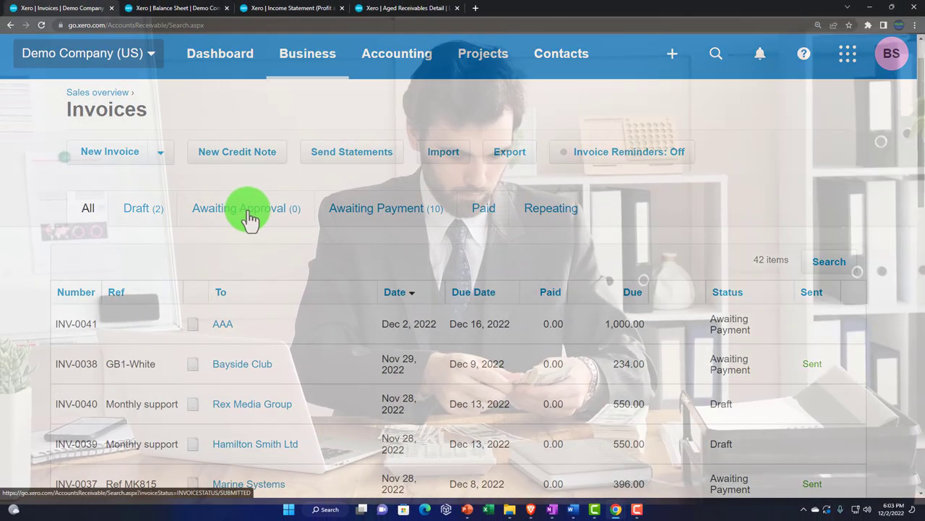
left_click(299, 62)
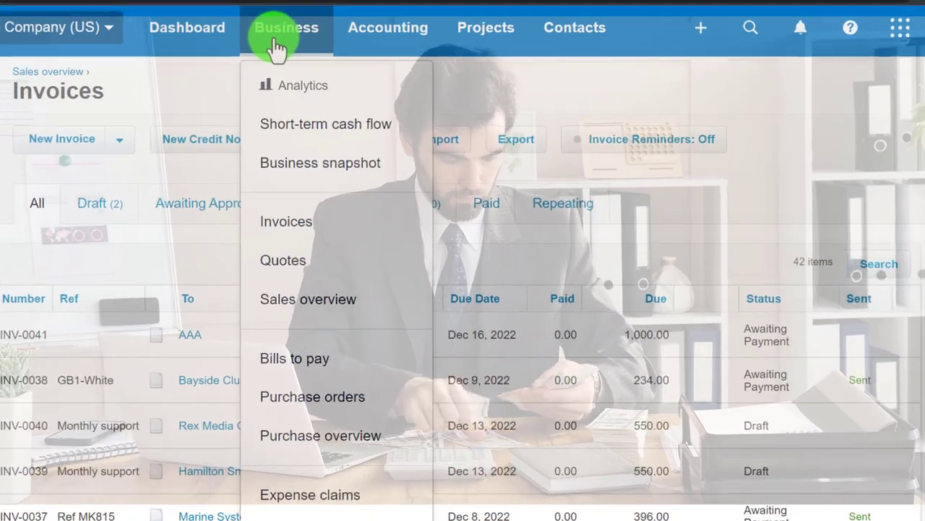
left_click(286, 224)
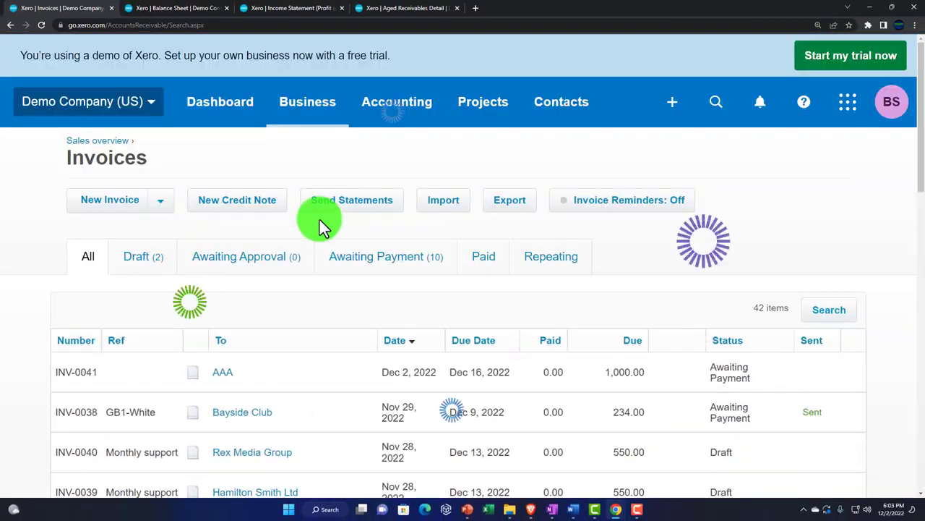
scroll(318, 220, "down", 1)
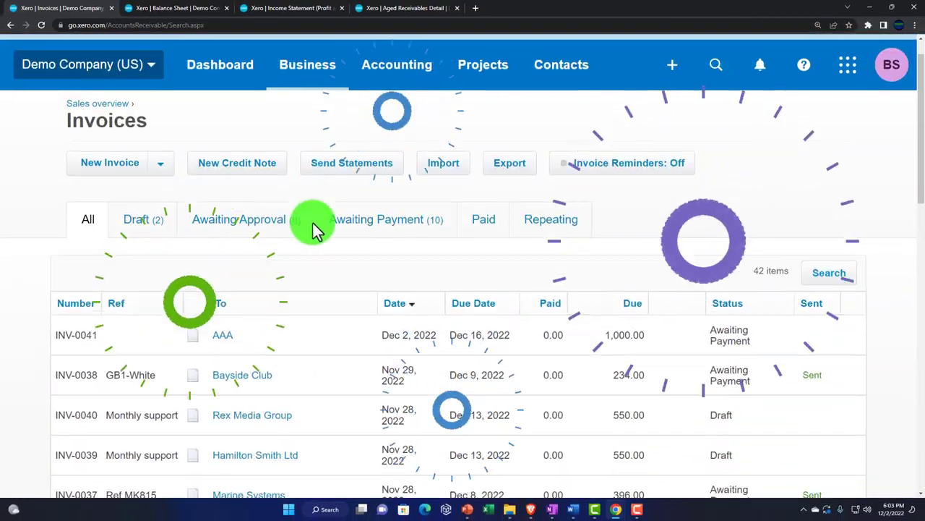
scroll(101, 217, "down", 1)
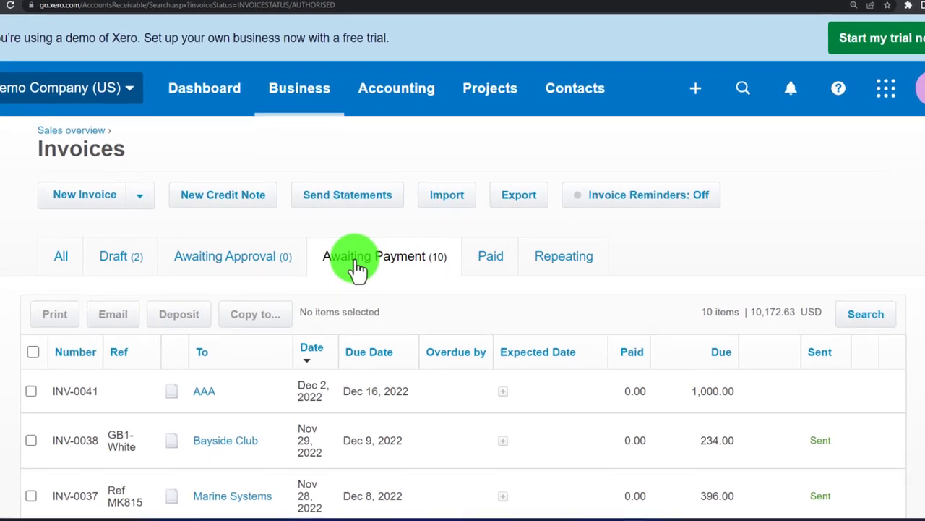
scroll(357, 264, "down", 2)
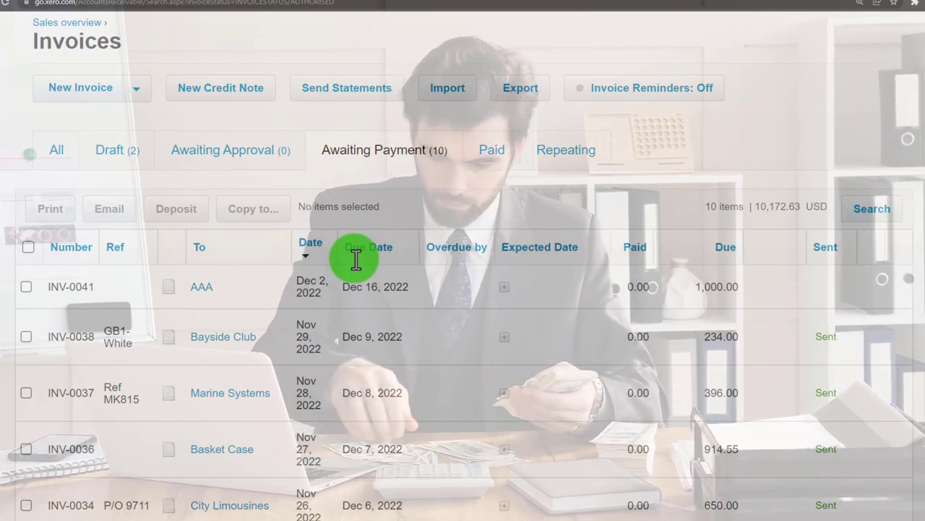
scroll(358, 264, "down", 1)
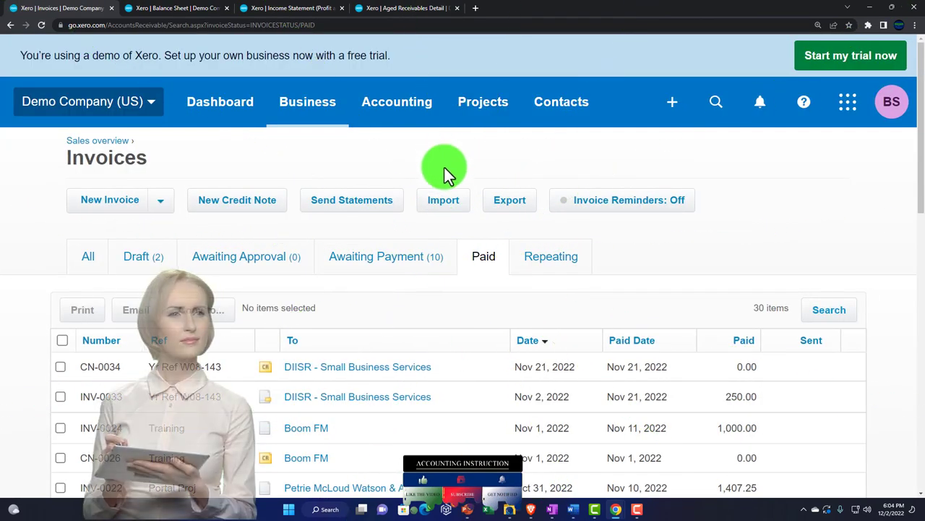
- Open the list of customer contacts and look over the available contact categories
left_click(560, 107)
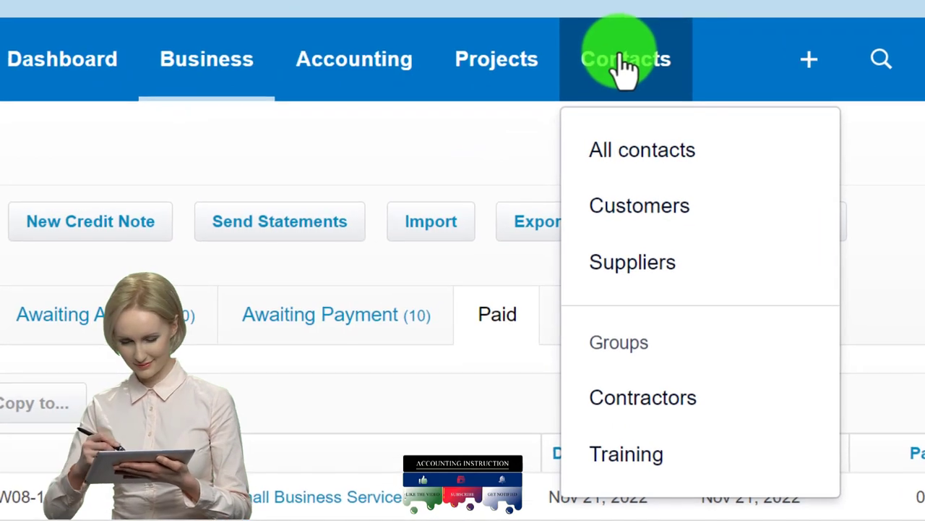
left_click(669, 217)
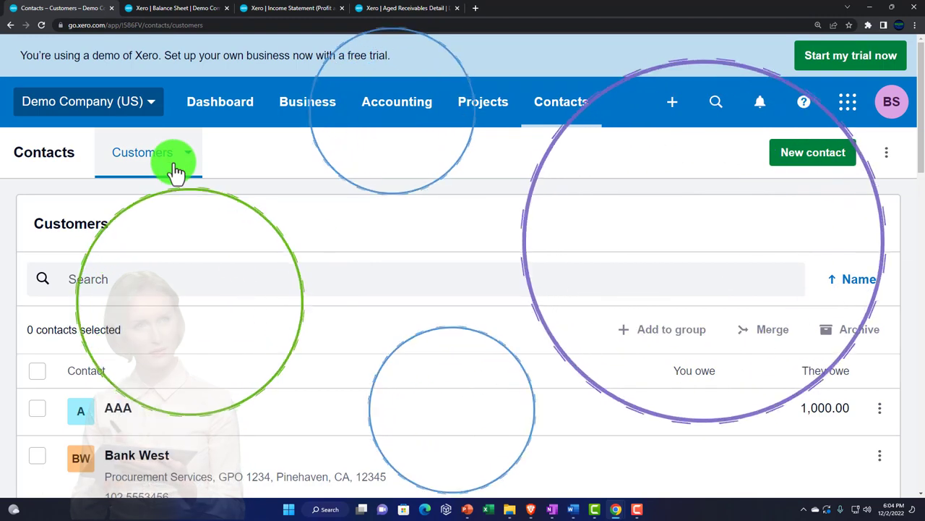
key("ctrl+minus")
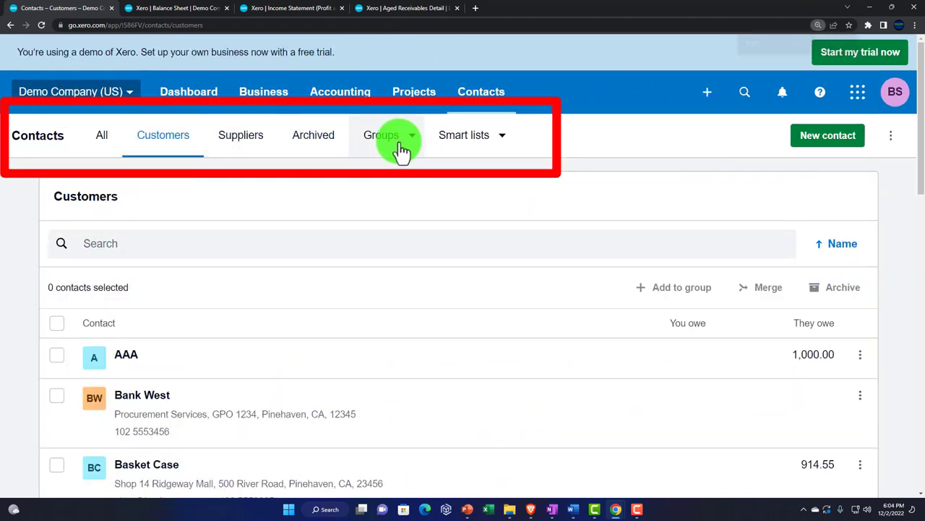
key("ctrl+plus")
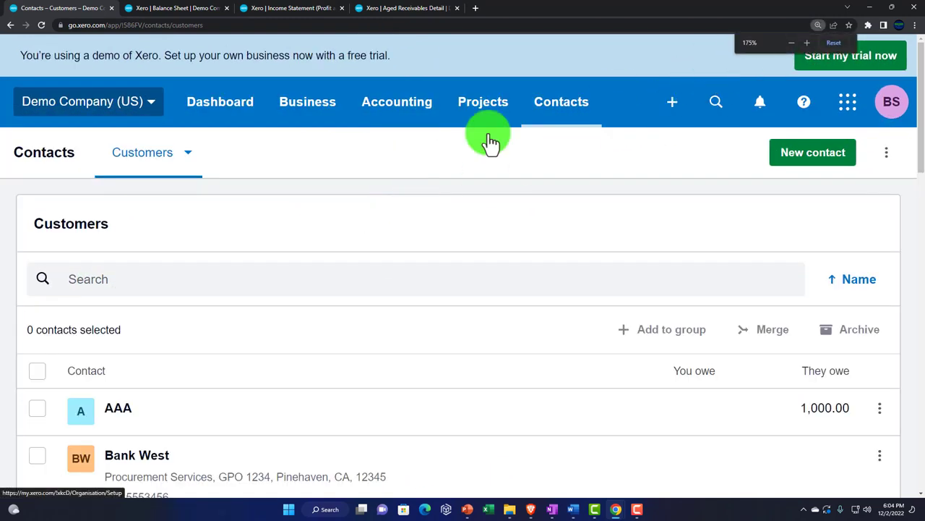
left_click(188, 163)
left_click(190, 164)
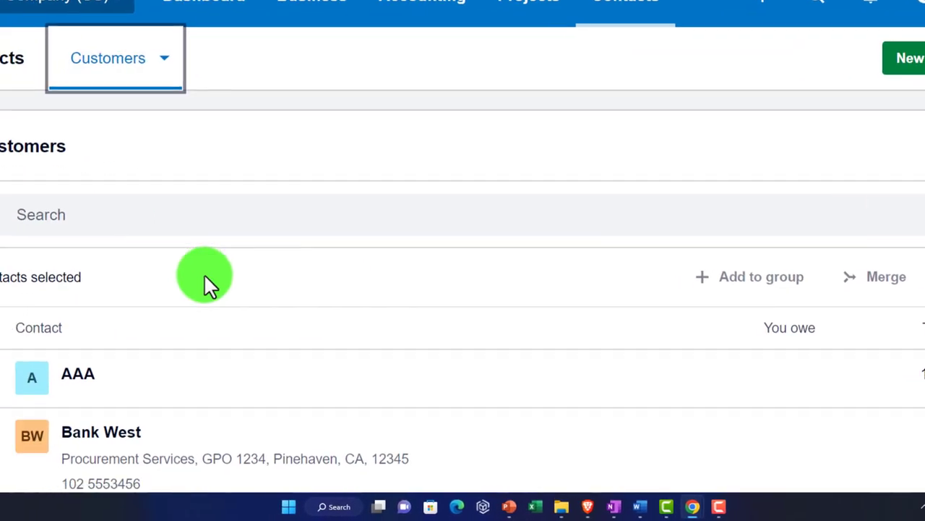
- Open the AAA customer record and review its invoice awaiting payment and activity
left_click(79, 375)
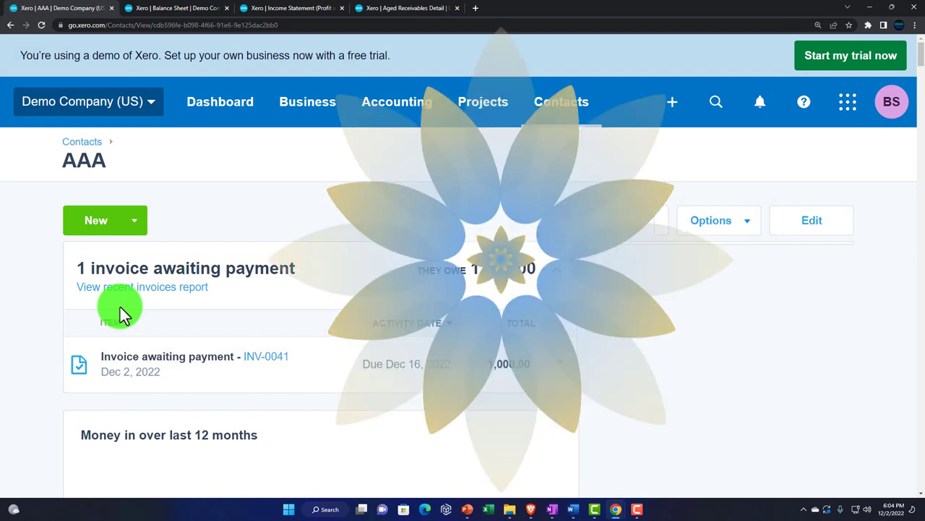
scroll(120, 307, "down", 2)
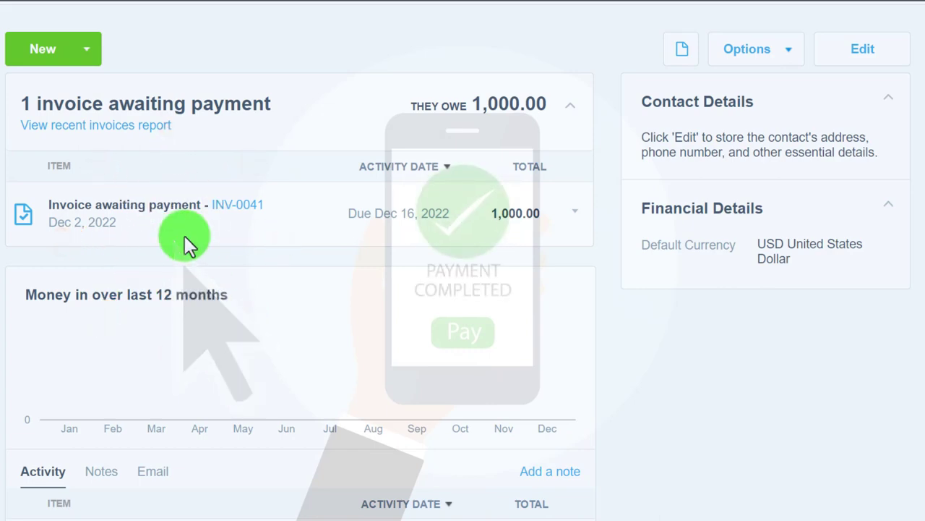
scroll(204, 123, "up", 3)
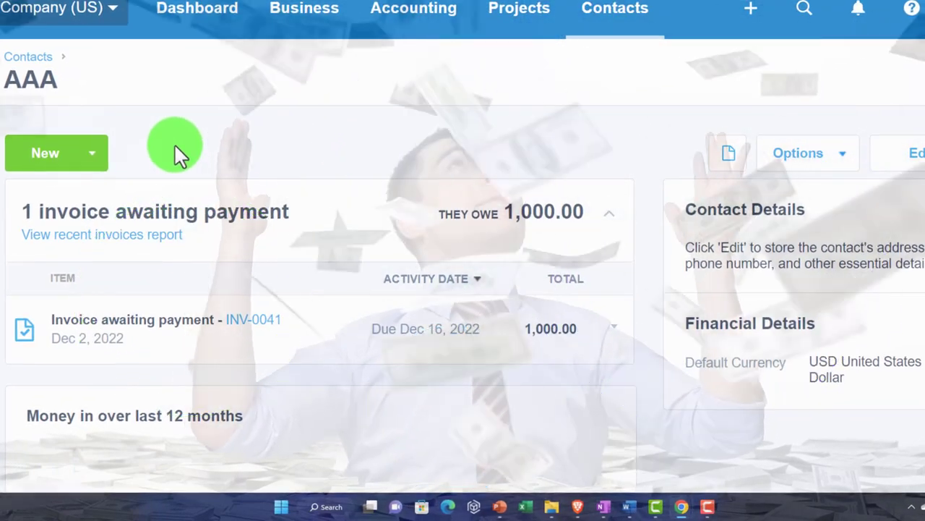
scroll(174, 143, "down", 3)
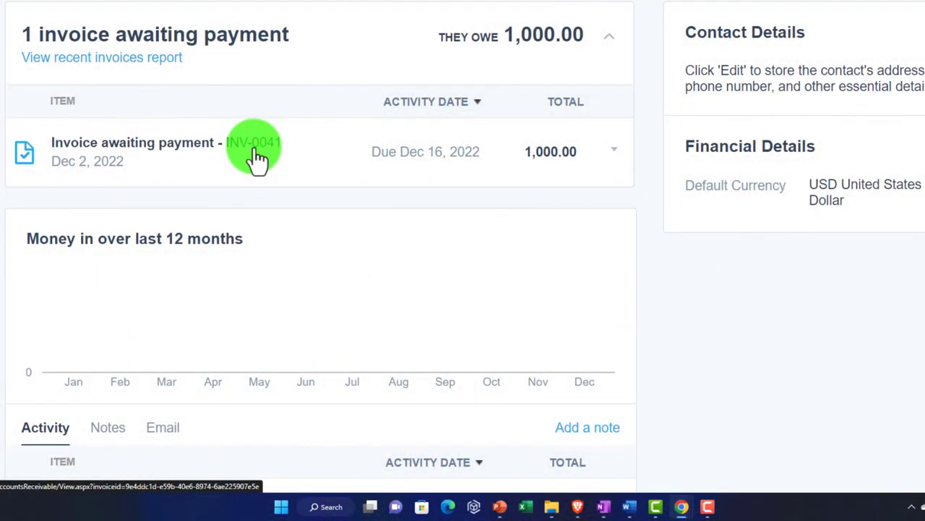
- Open AAA's outstanding invoice from the customer record and look at its section for receiving a payment
left_click(254, 154)
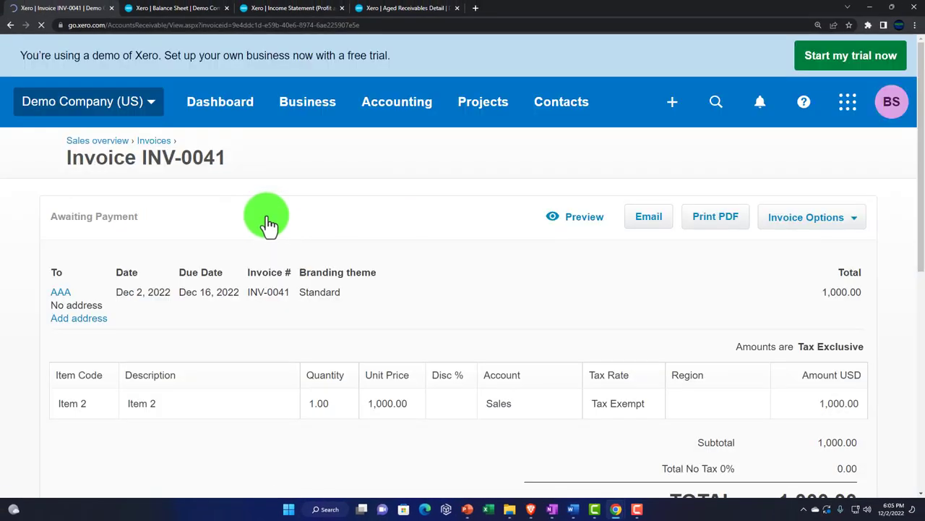
scroll(268, 315, "down", 5)
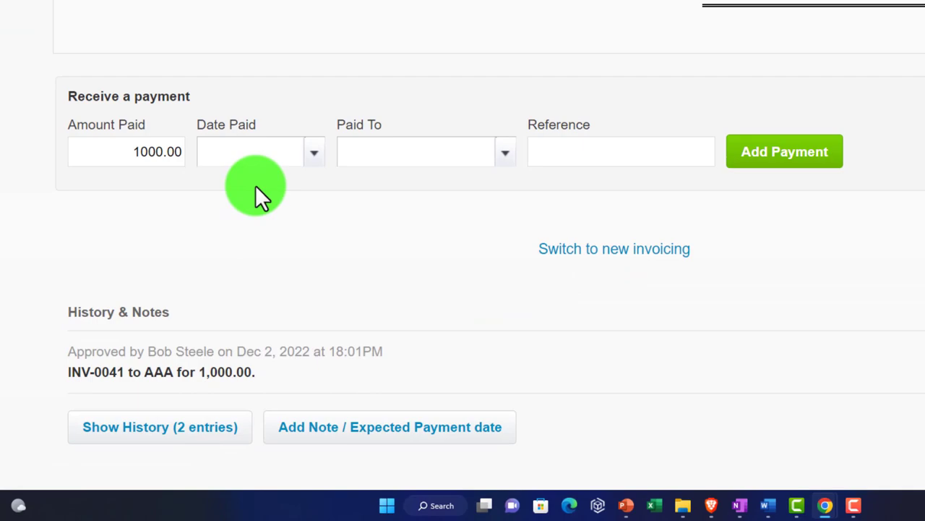
scroll(218, 239, "up", 5)
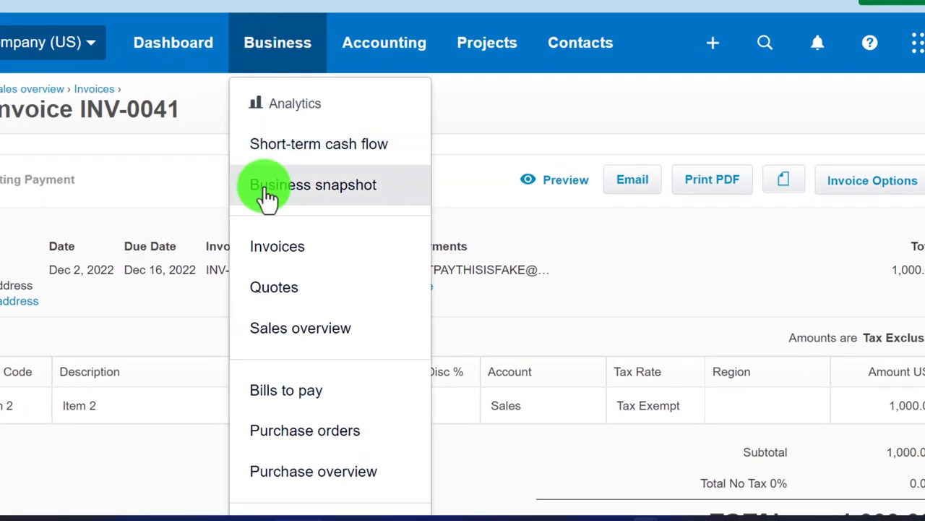
- Show the sales invoices awaiting payment, try selecting the AAA invoice in the list, and open its details
left_click(273, 246)
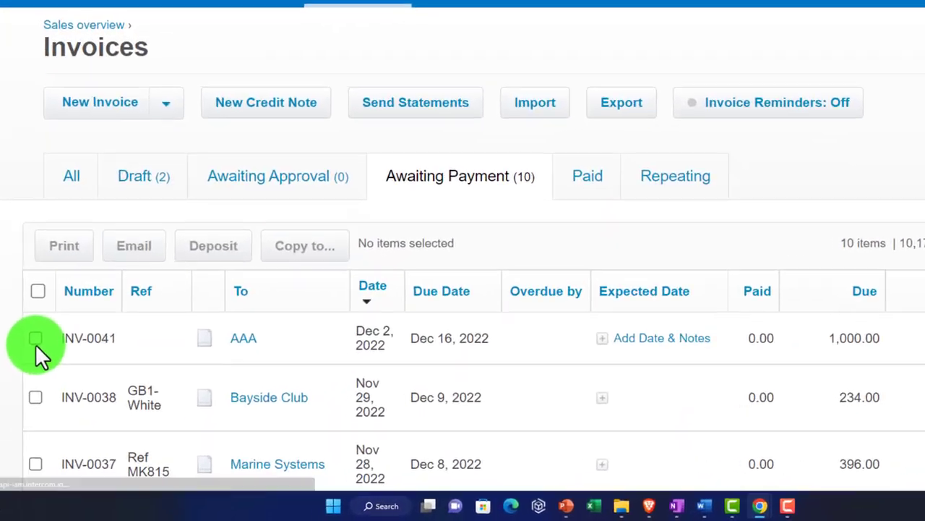
left_click(58, 381)
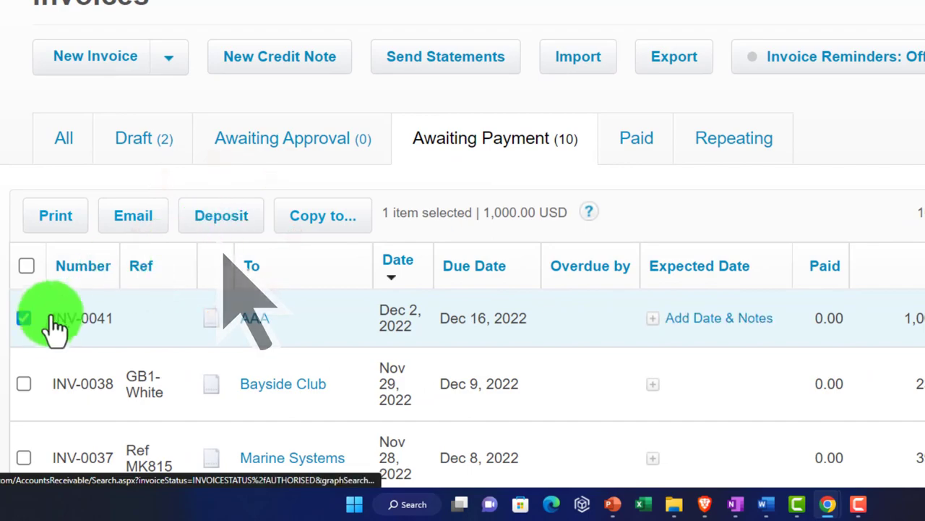
left_click(24, 318)
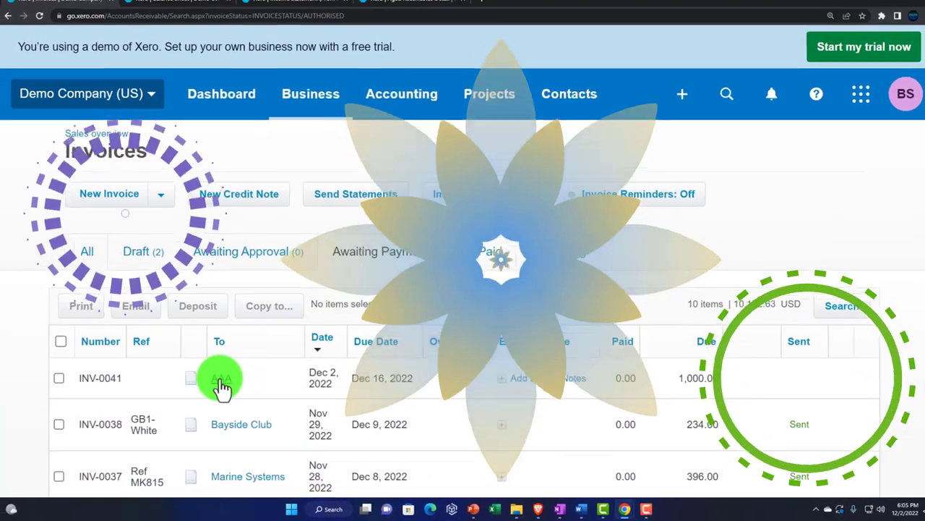
left_click(220, 381)
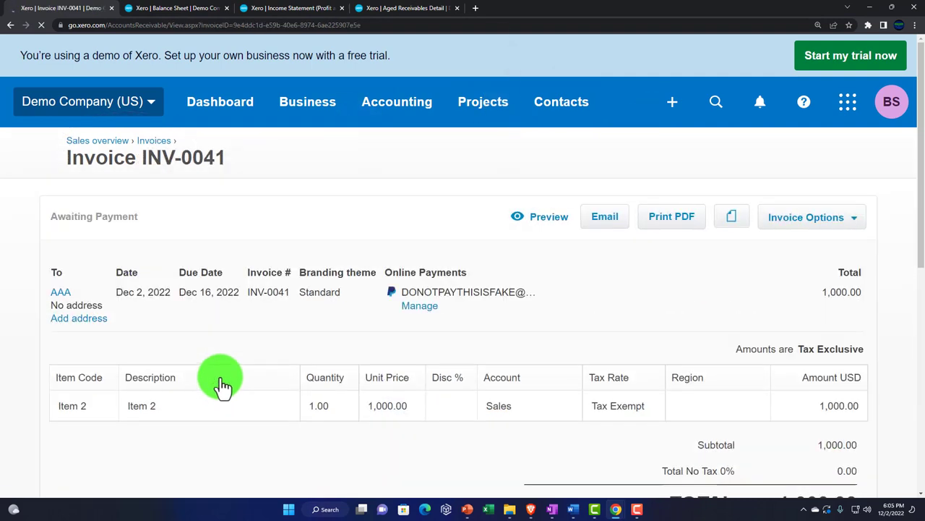
- Set the date paid to Dec 3, 2022 in the payment section of AAA's invoice
scroll(221, 378, "down", 5)
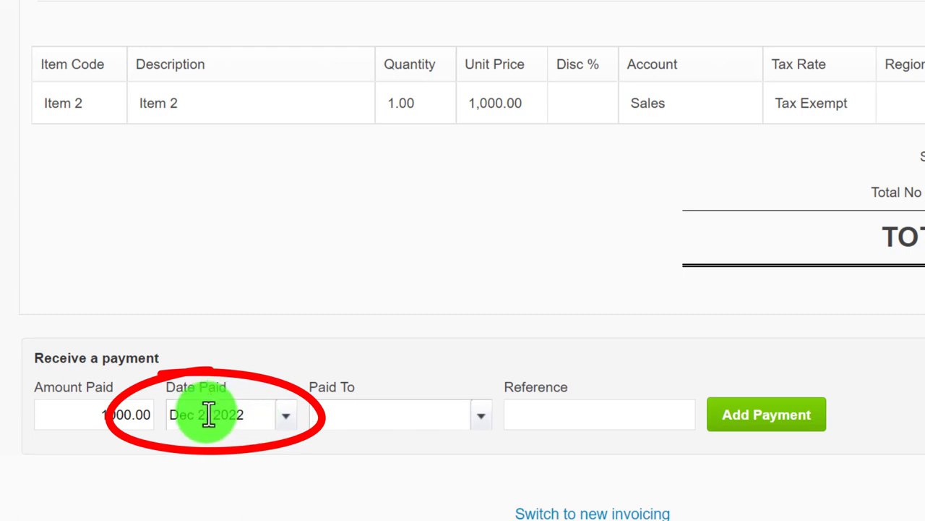
key("BackSpace")
type("3")
key("Tab")
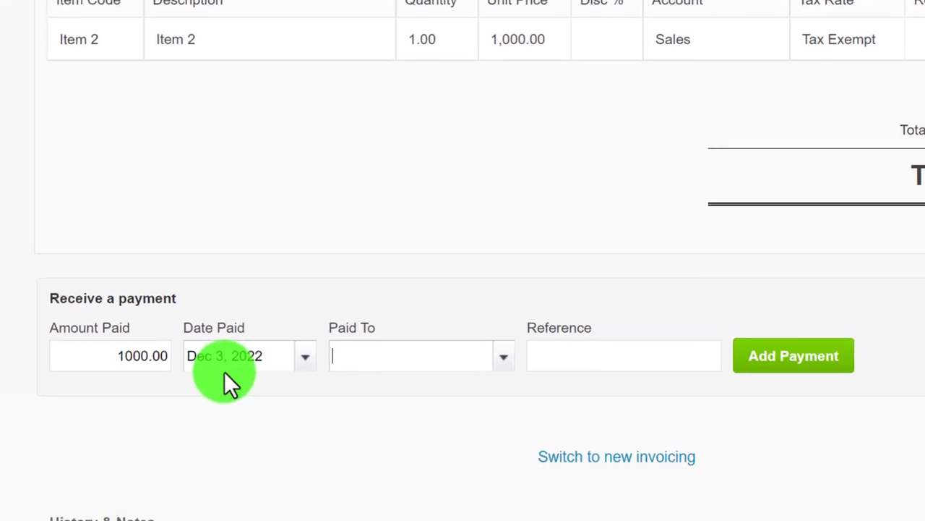
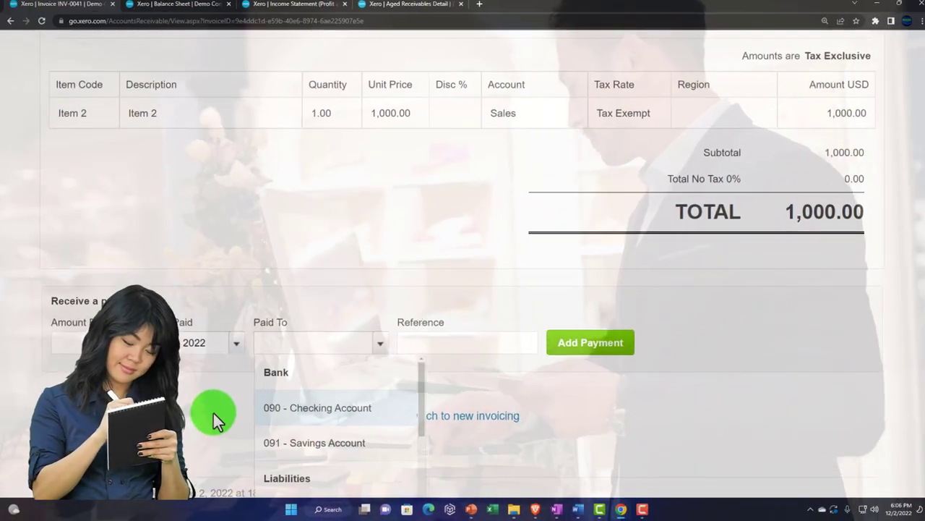
left_click(213, 413)
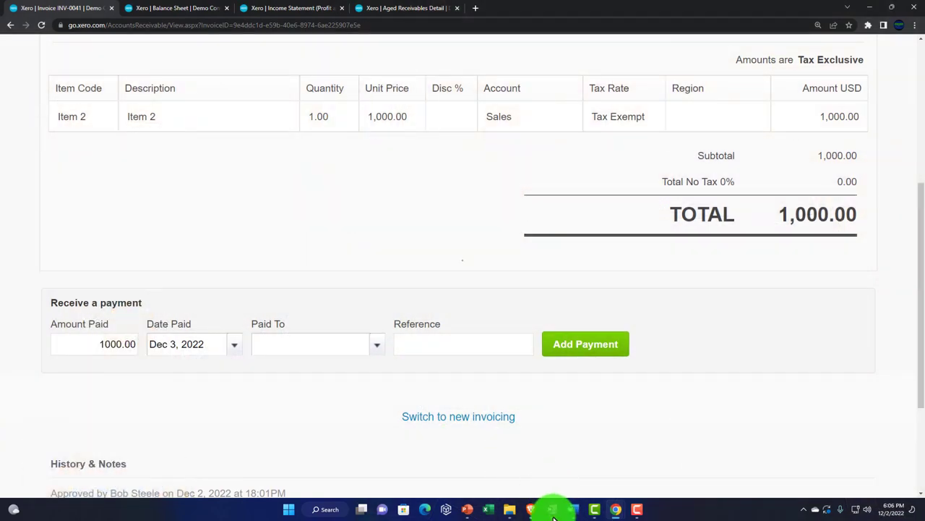
- Switch to the OneNote flowchart, examine the customer cycle from creating invoices to receiving payments and recording deposits, and return to Xero
left_click(552, 509)
scroll(405, 343, "up", 2)
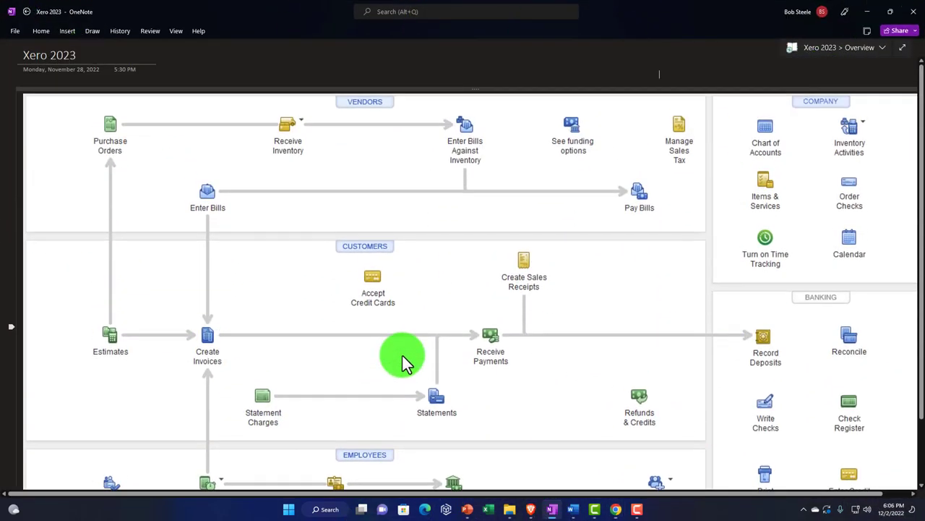
scroll(405, 355, "down", 3)
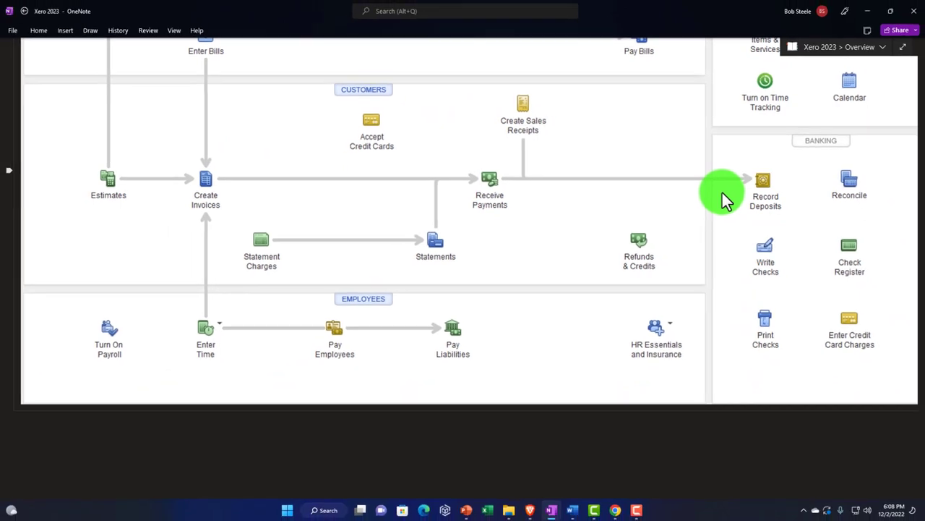
left_click(867, 11)
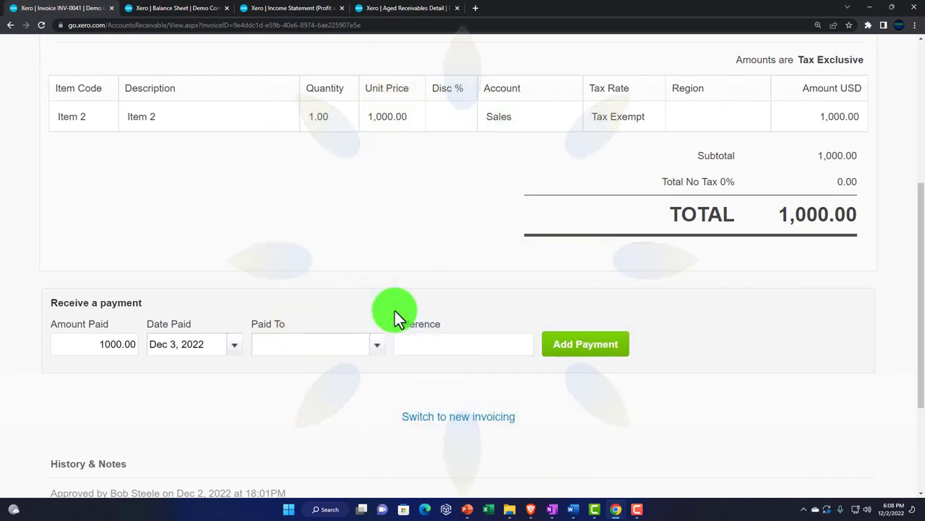
- Look over the accounts that AAA's invoice payment can be paid to, without choosing one
left_click(389, 338)
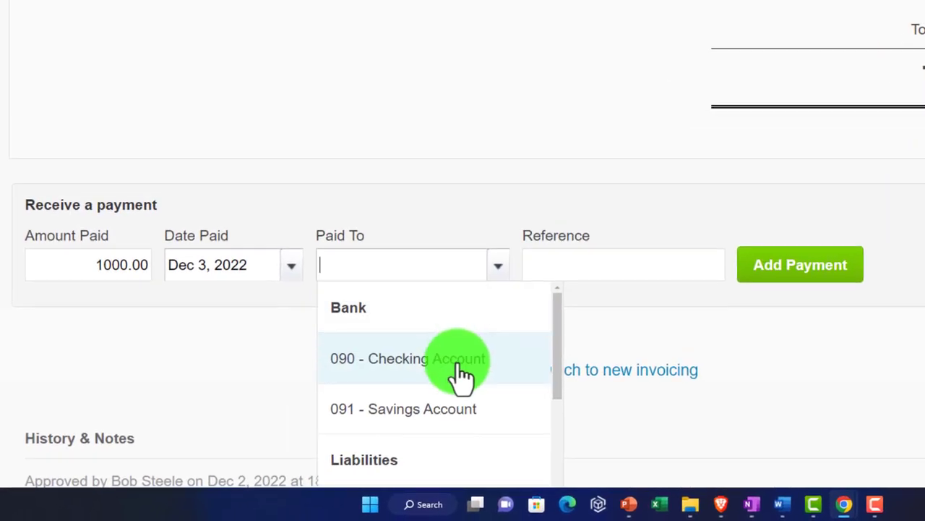
left_click(401, 141)
scroll(361, 221, "up", 5)
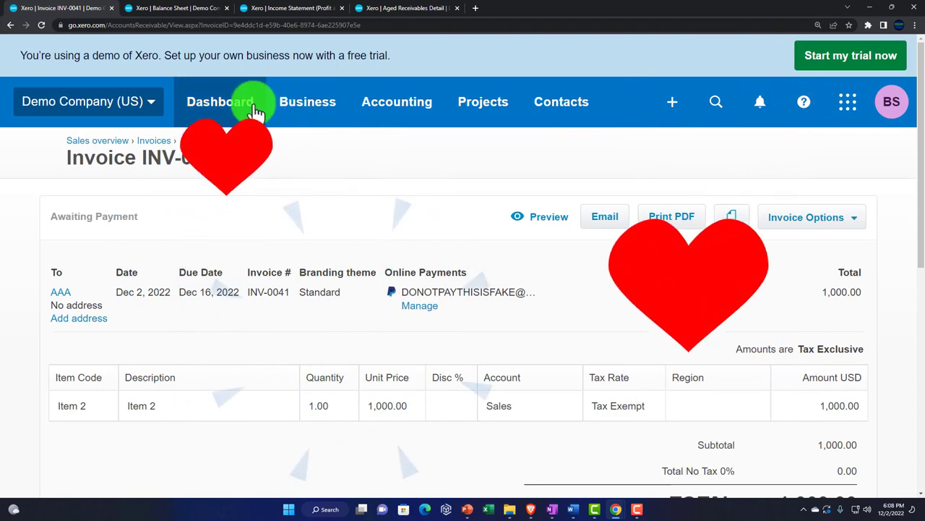
- Open the chart of accounts and show its list of accounts
left_click(313, 109)
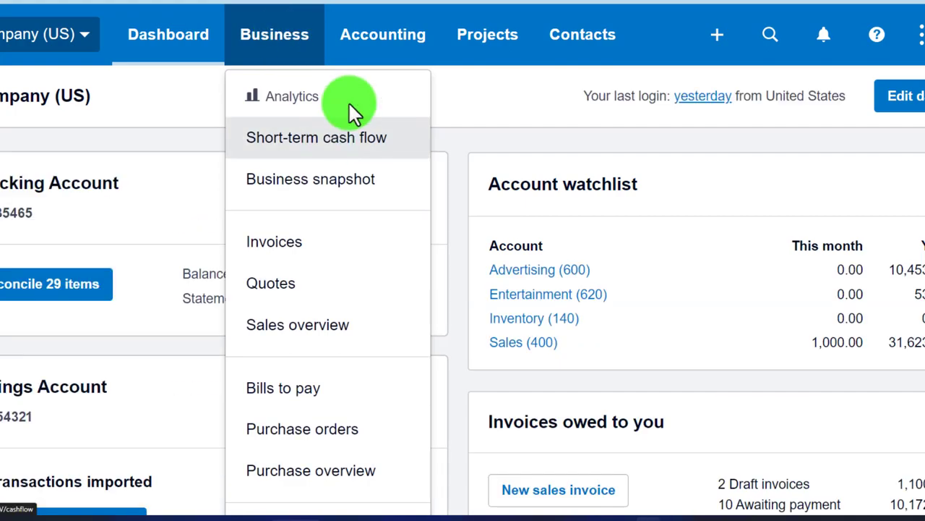
left_click(370, 40)
scroll(390, 172, "down", 4)
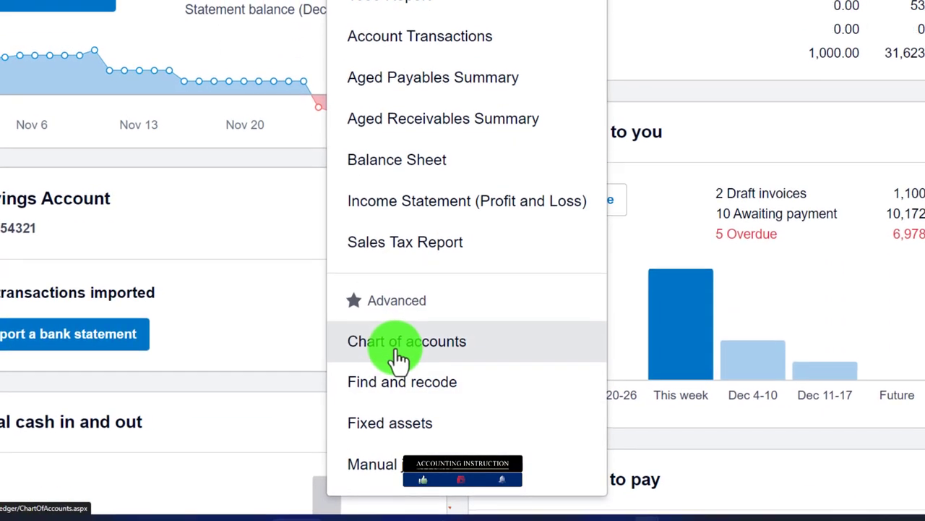
left_click(400, 355)
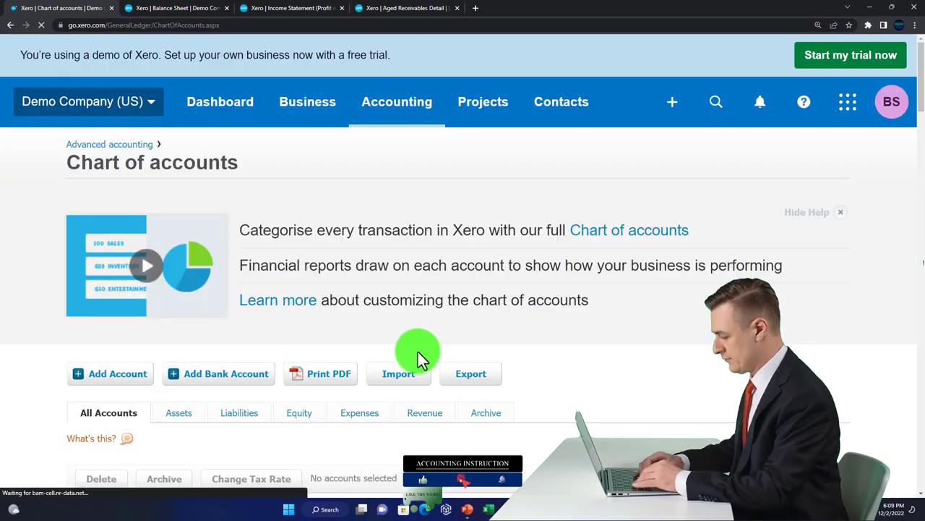
scroll(419, 355, "down", 2)
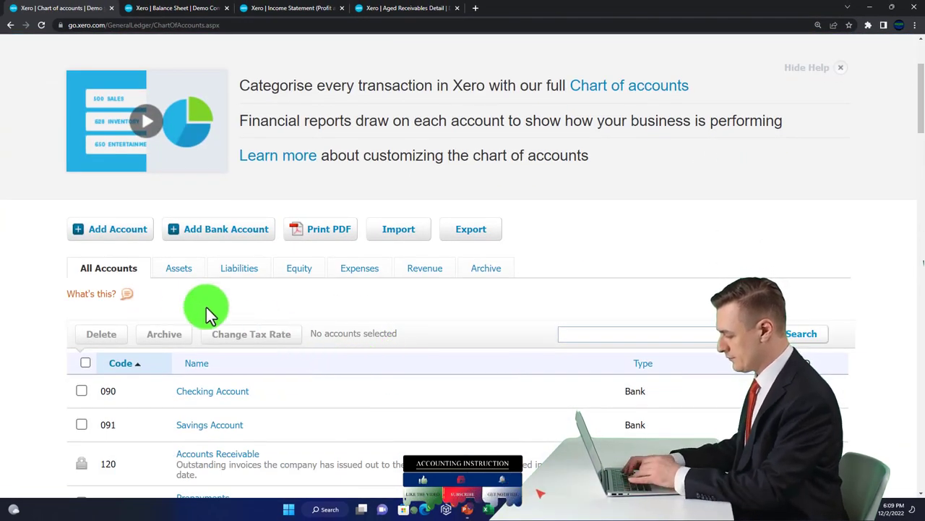
scroll(174, 294, "down", 1)
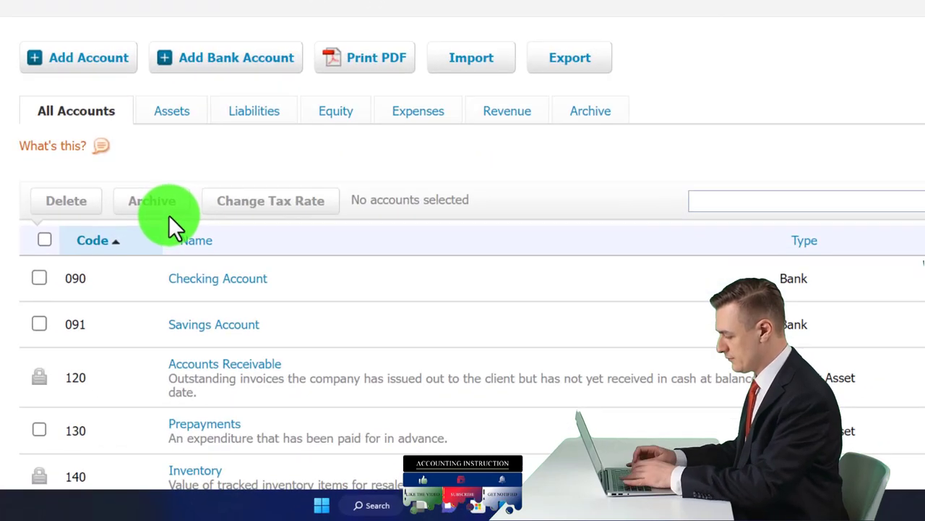
left_click(101, 62)
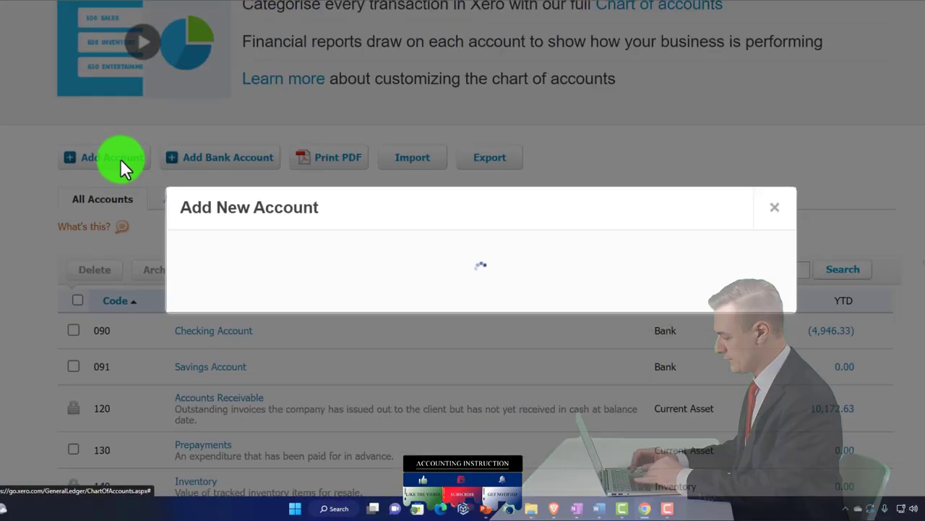
left_click(316, 100)
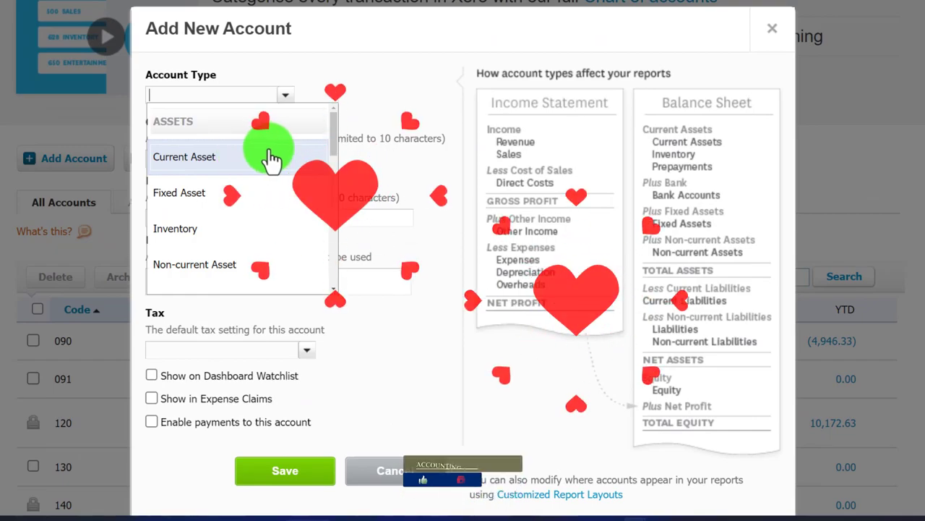
left_click(379, 94)
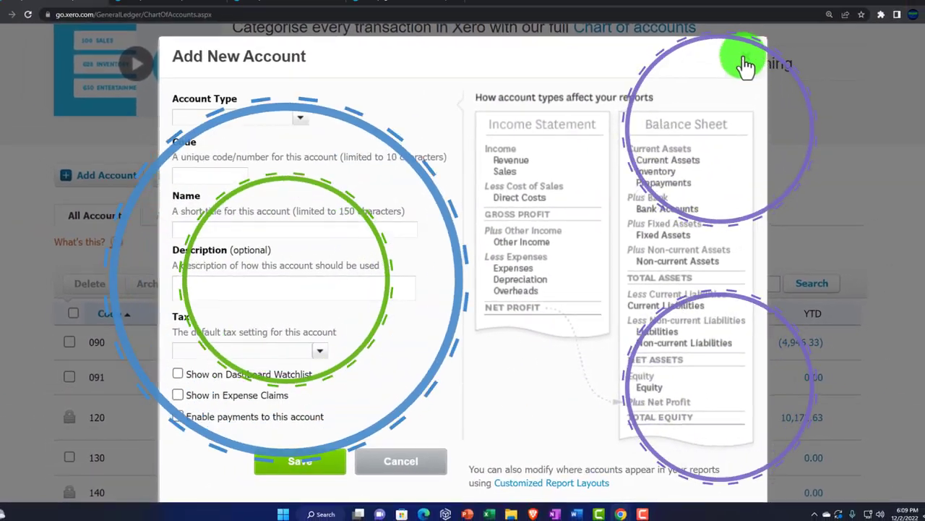
left_click(746, 63)
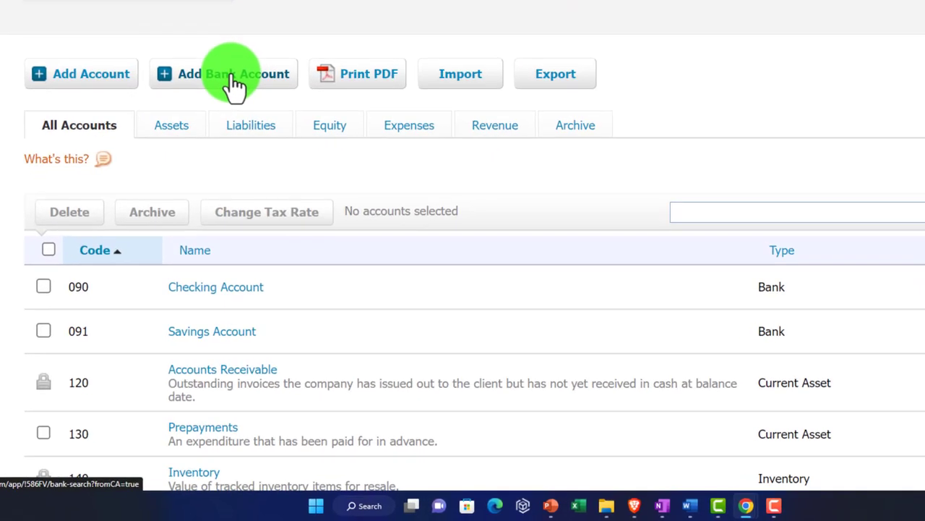
- Start adding a bank account, choose American Express (US) as the bank, and decline connecting it to a bank feed
left_click(233, 83)
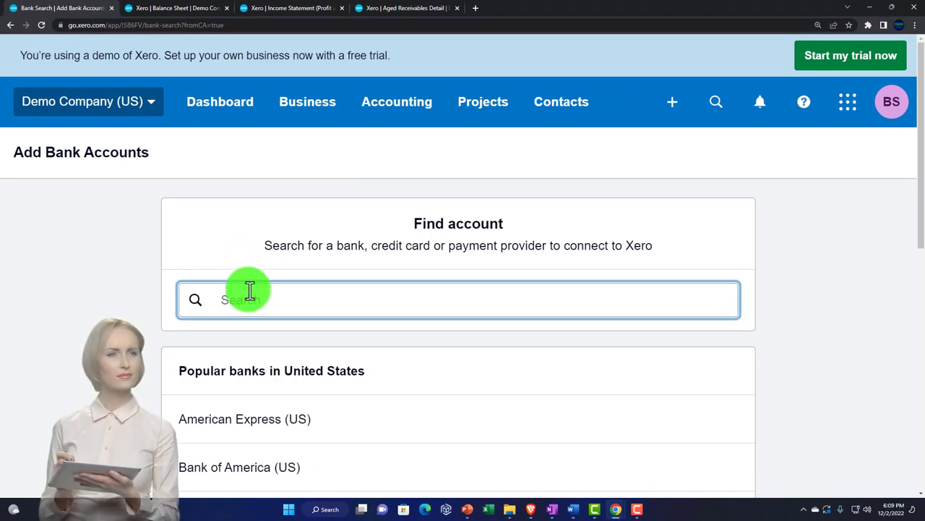
scroll(248, 293, "down", 1)
left_click(256, 325)
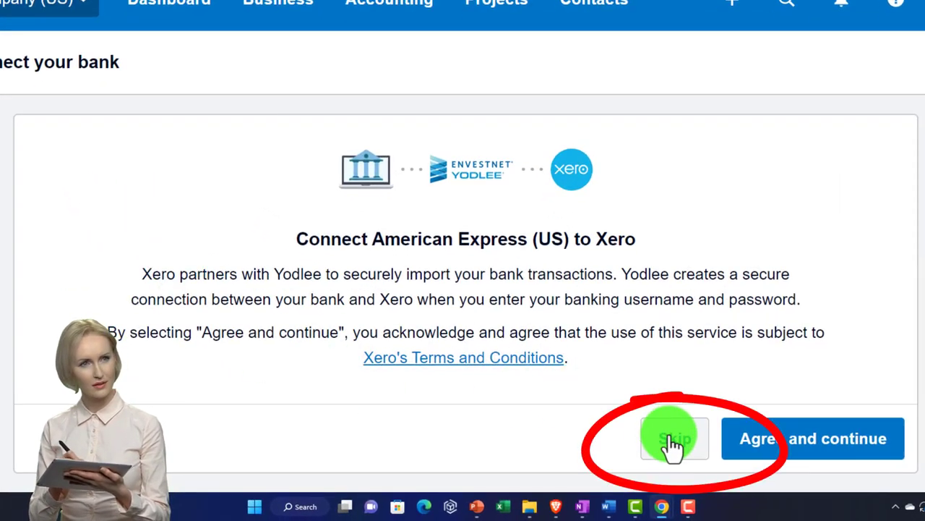
left_click(672, 439)
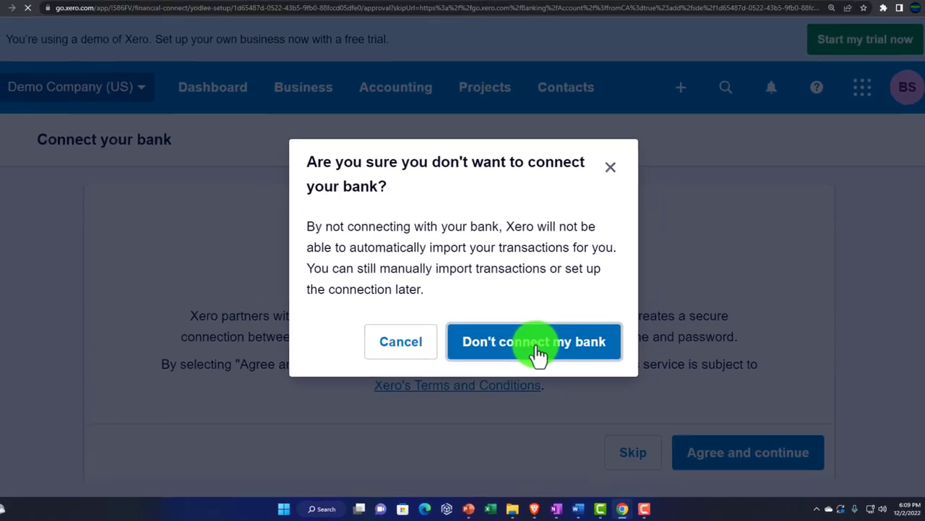
left_click(559, 319)
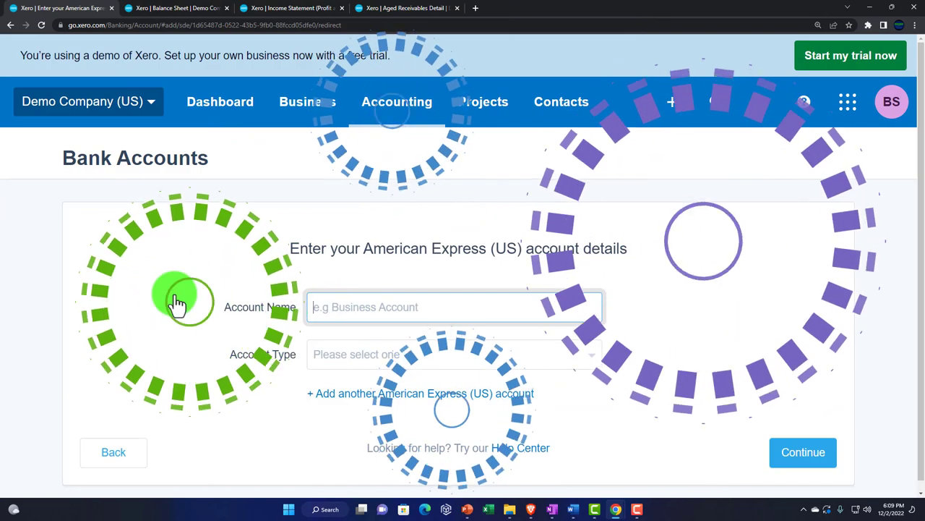
- Name the bank account Undeposited Fund, set its type to Other, enter the account number, and save the account
type("Undeposited Fund")
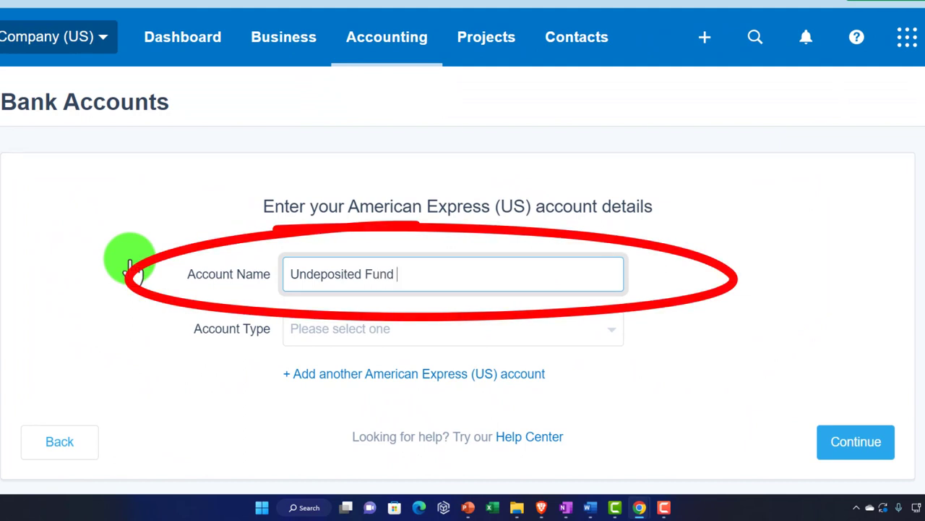
key("Tab")
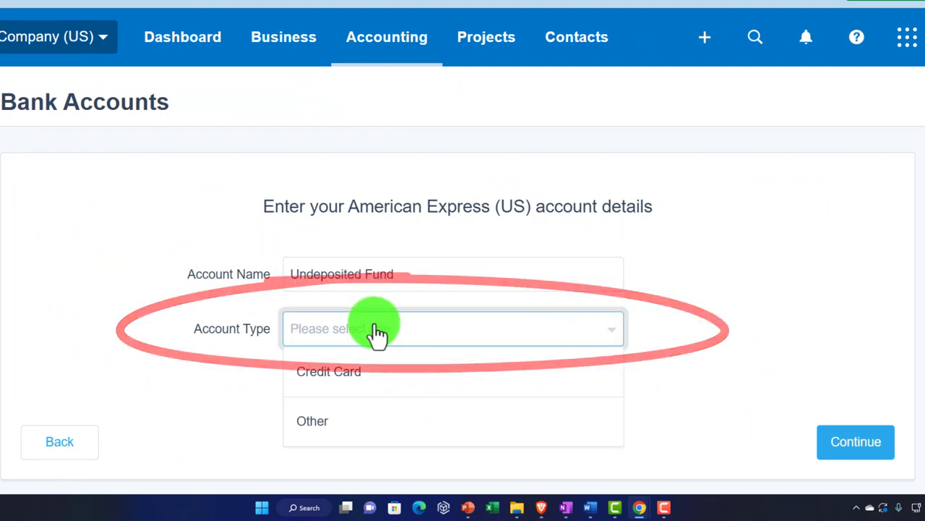
left_click(327, 427)
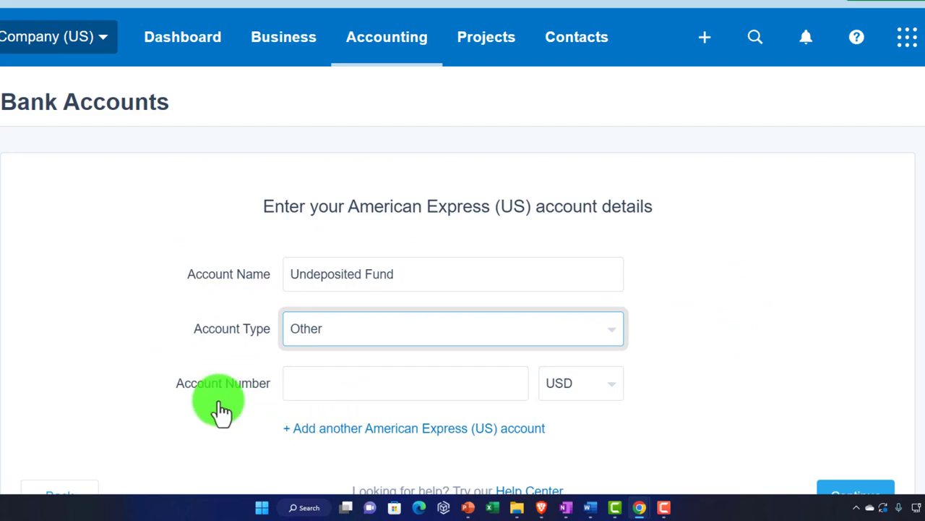
scroll(221, 410, "down", 1)
type("555")
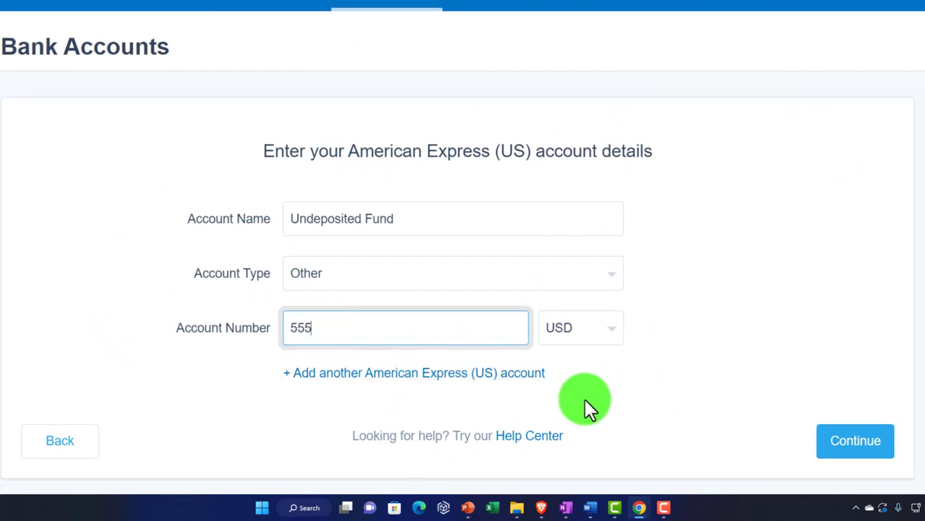
left_click(842, 450)
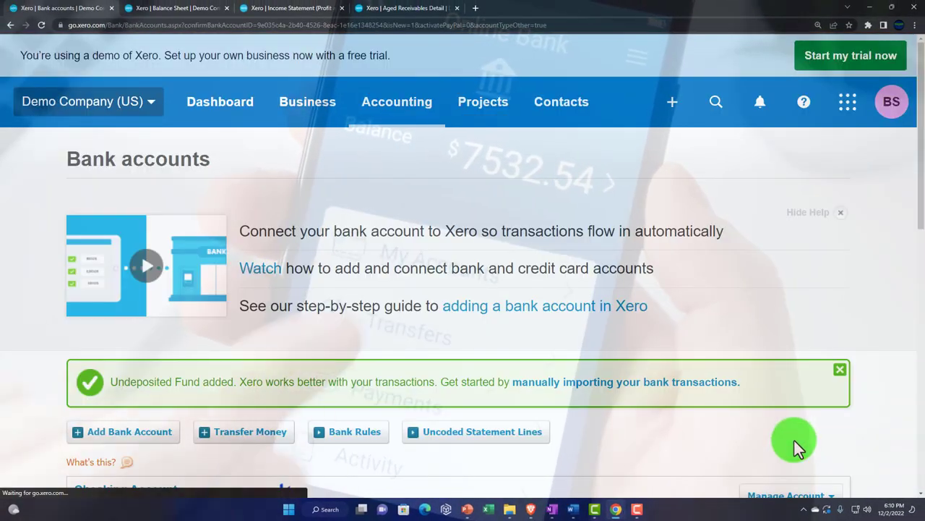
- Look over the bank accounts page, then reopen the chart of accounts and check the Undeposited Fund entry and account balances
scroll(391, 334, "down", 3)
scroll(388, 342, "down", 1)
scroll(389, 342, "up", 4)
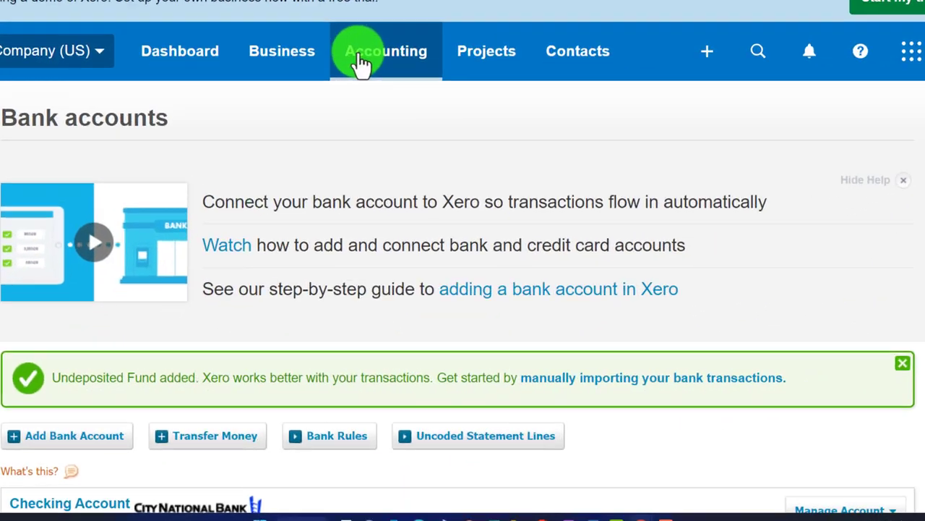
left_click(397, 103)
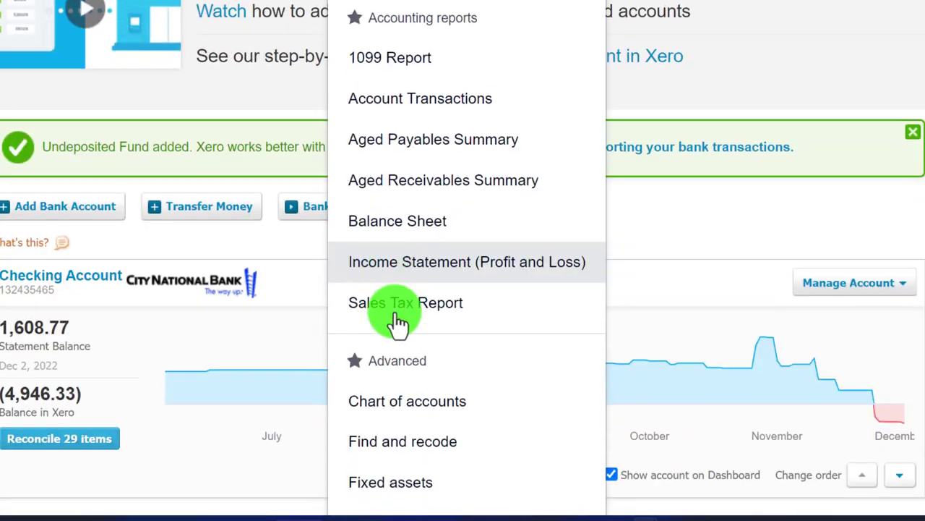
left_click(413, 420)
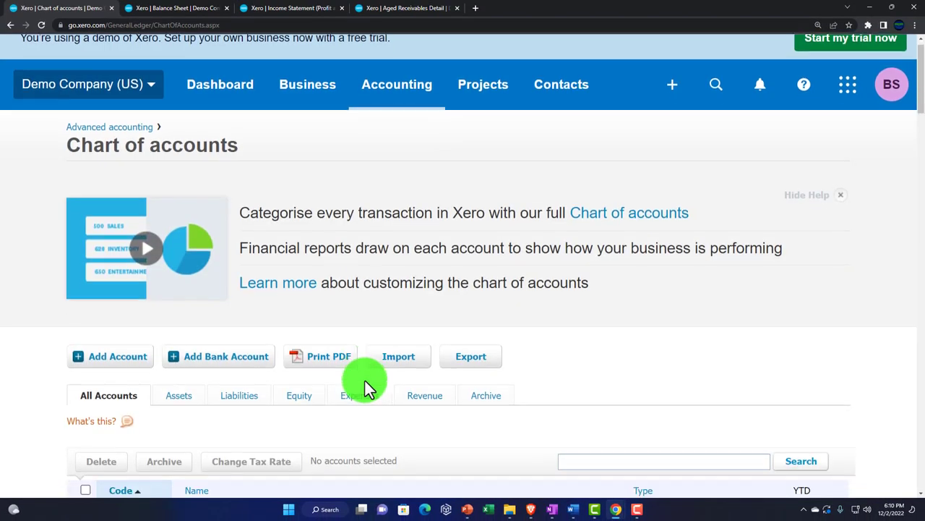
scroll(364, 379, "down", 3)
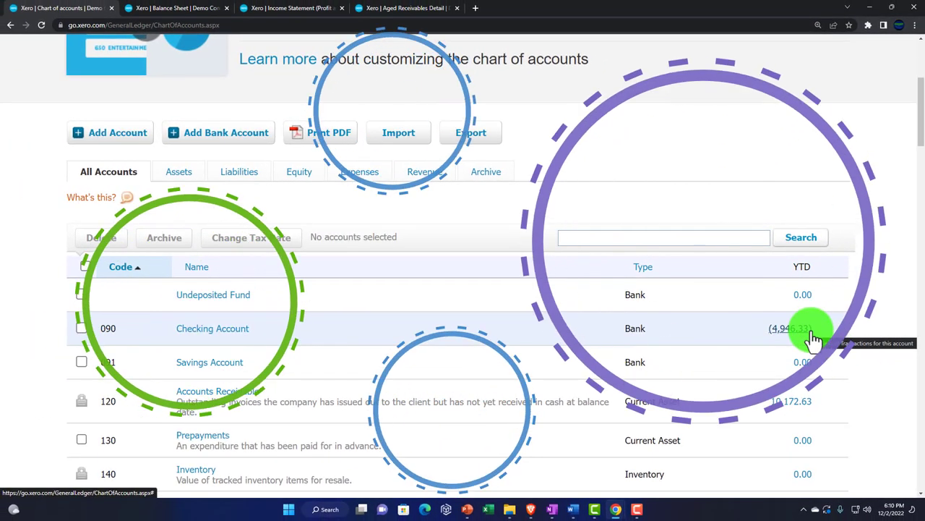
scroll(488, 382, "up", 4)
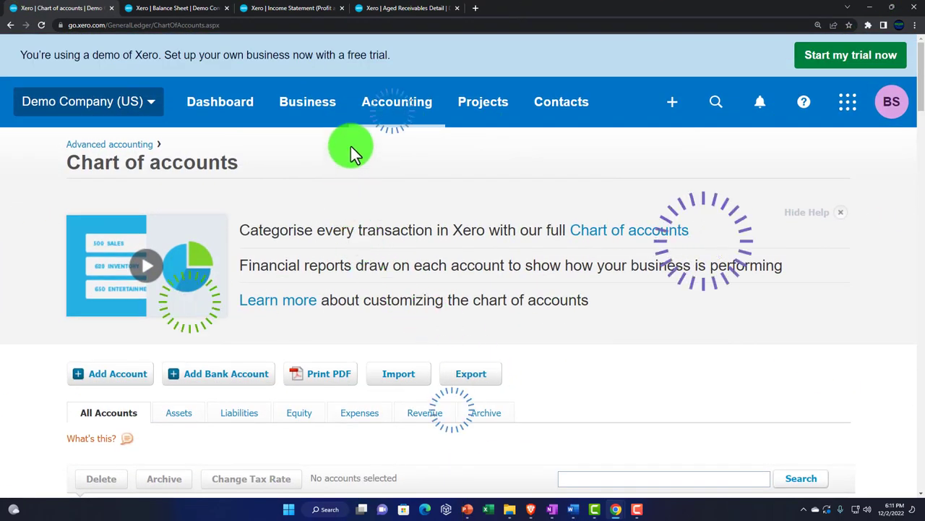
- Open the list of sales invoices and open AAA's invoice awaiting payment
left_click(329, 101)
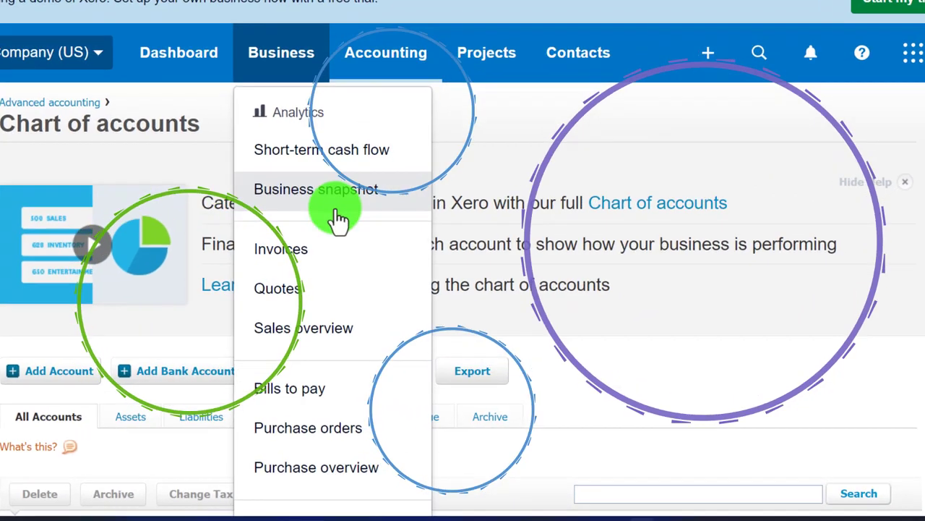
left_click(319, 250)
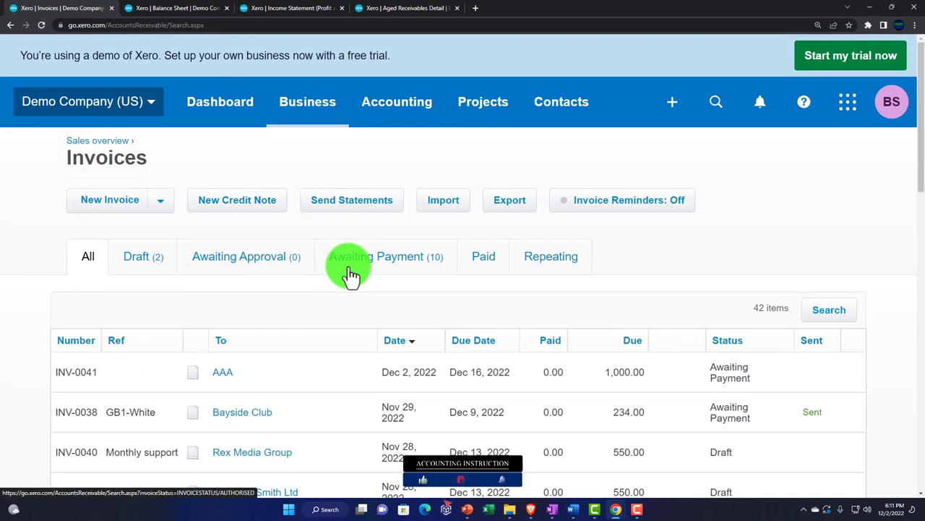
scroll(351, 275, "down", 2)
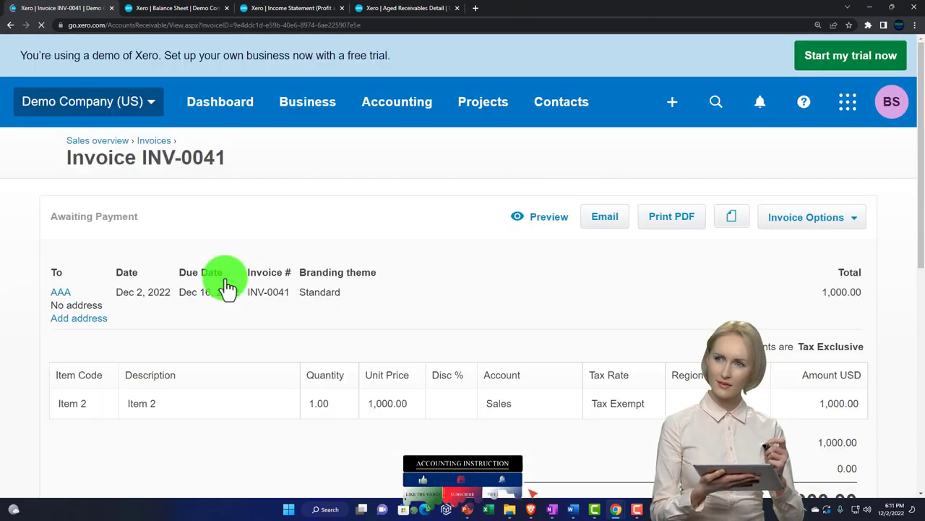
- Receive the full payment on AAA's invoice, dated Dec 3, 2022 and paid to Undeposited Fund, and add it
scroll(227, 285, "down", 2)
scroll(227, 289, "down", 5)
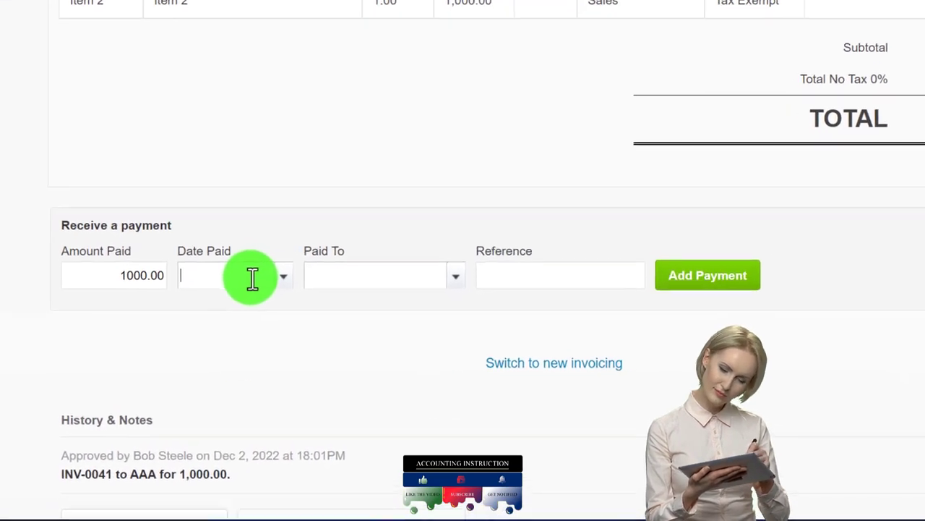
left_click(273, 269)
type("12")
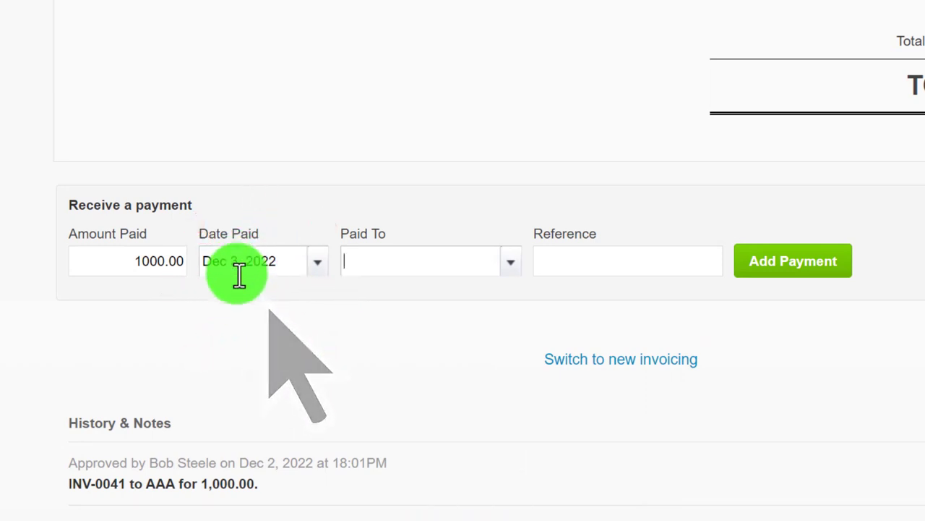
left_click(512, 268)
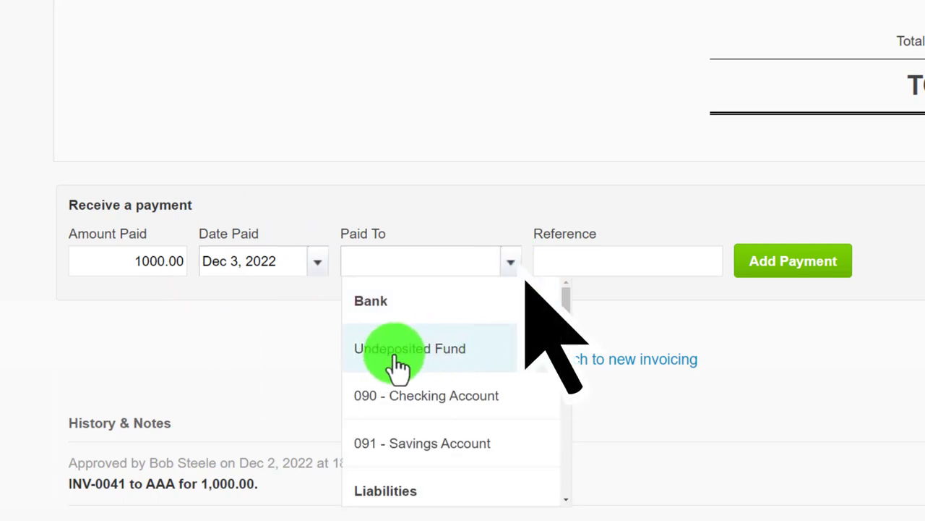
left_click(456, 354)
key("Tab")
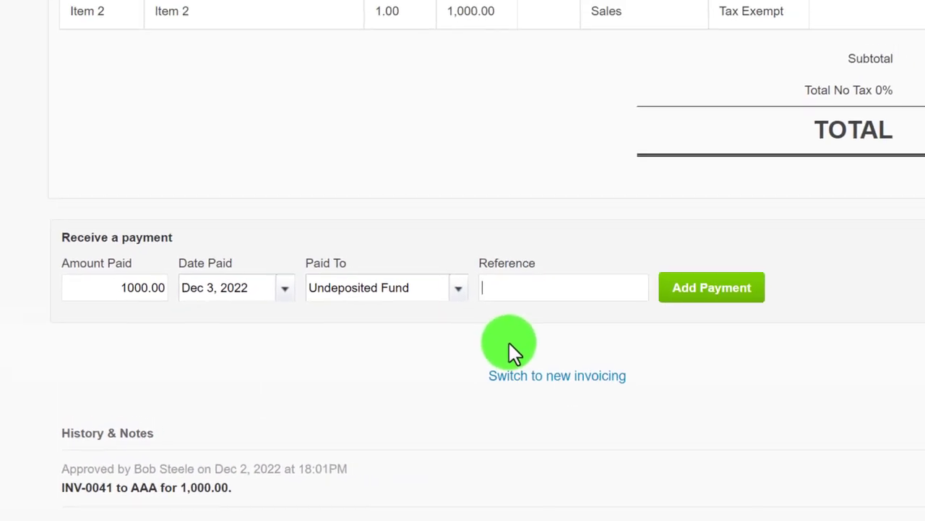
left_click(702, 297)
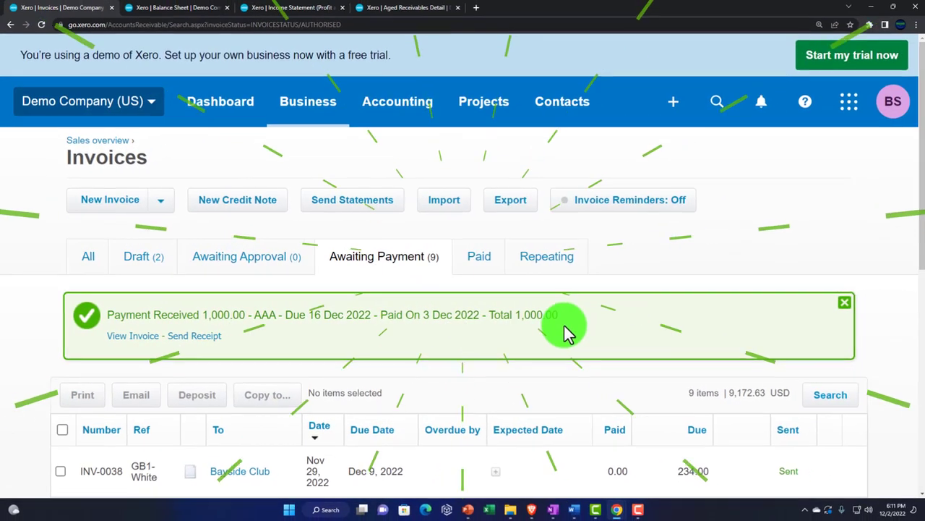
- Update the balance sheet, trace the Undeposited Fund balance to AAA's payment and check its options, and return to the balance sheet
left_click(174, 13)
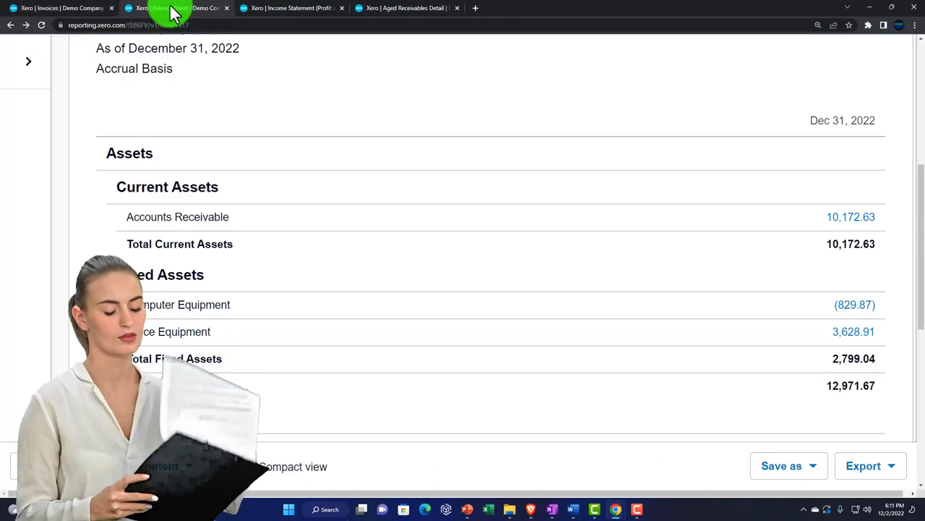
scroll(345, 258, "up", 5)
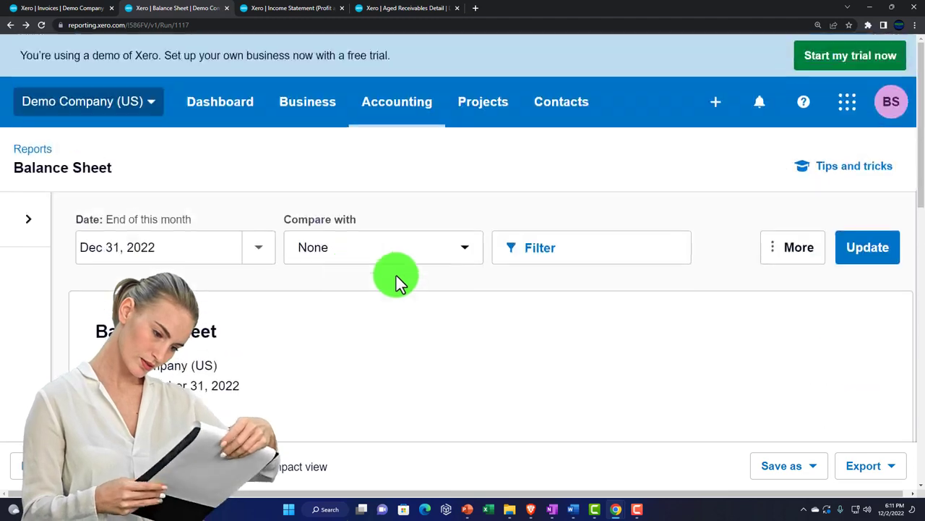
scroll(363, 343, "down", 5)
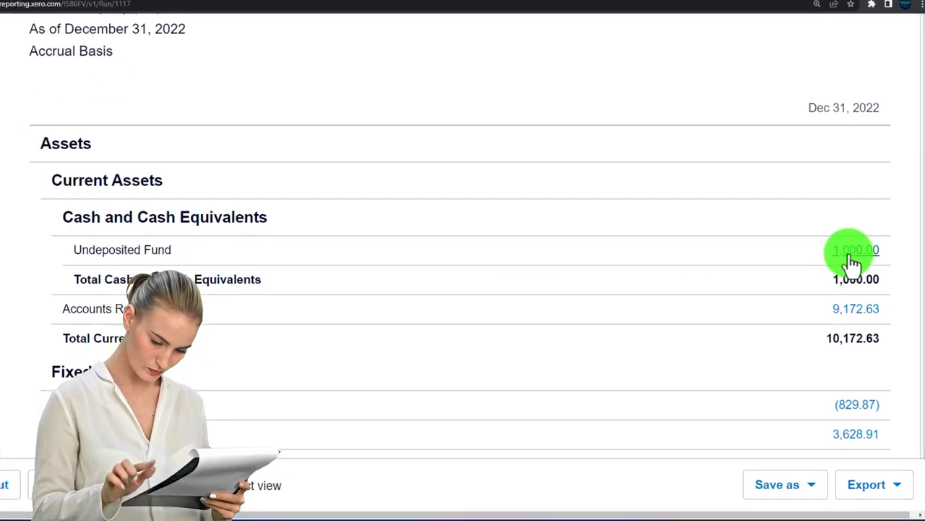
left_click(856, 250)
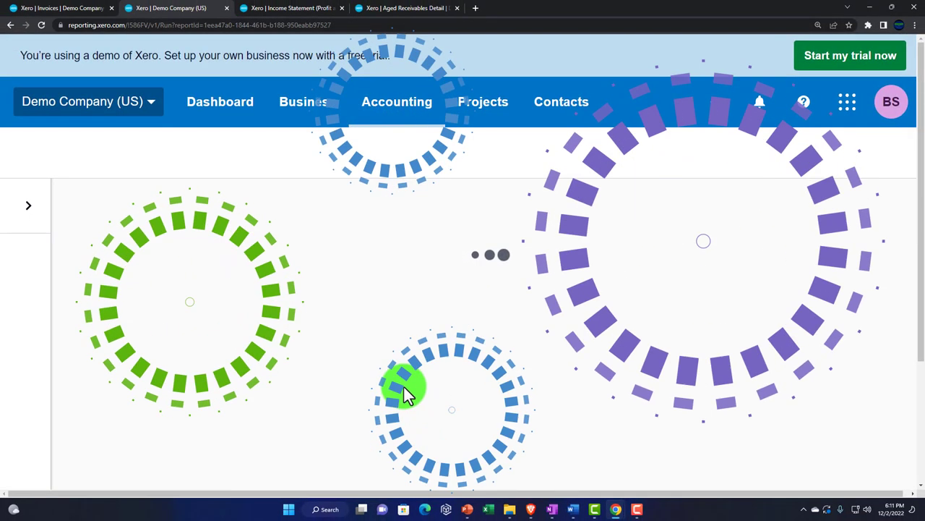
scroll(376, 329, "down", 5)
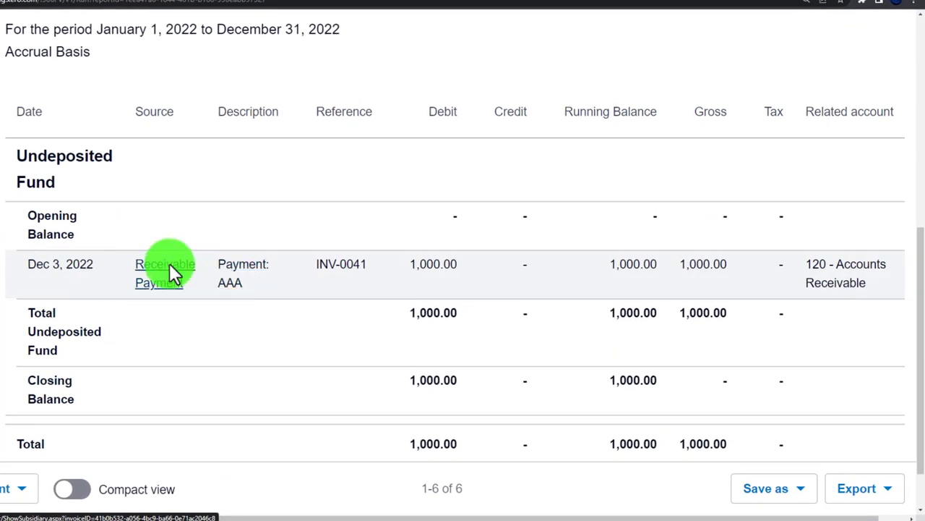
left_click(171, 273)
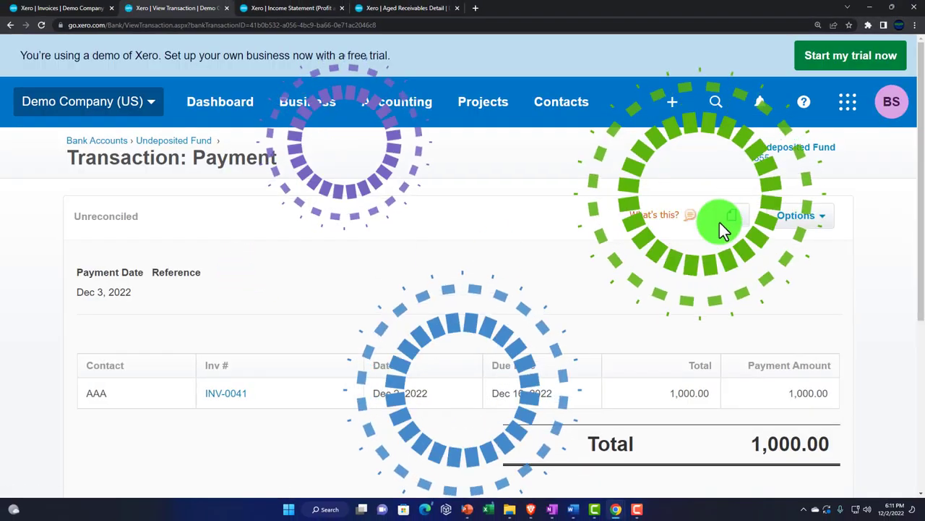
left_click(820, 223)
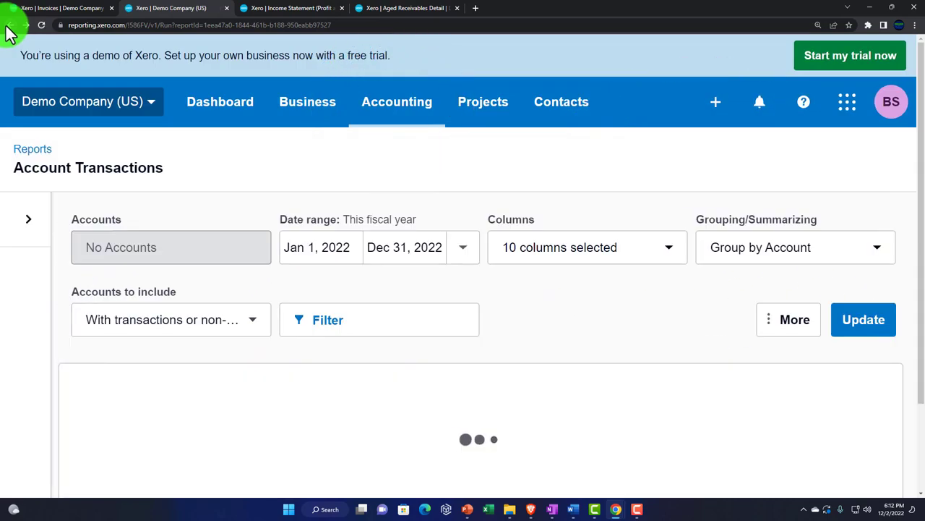
left_click(10, 26)
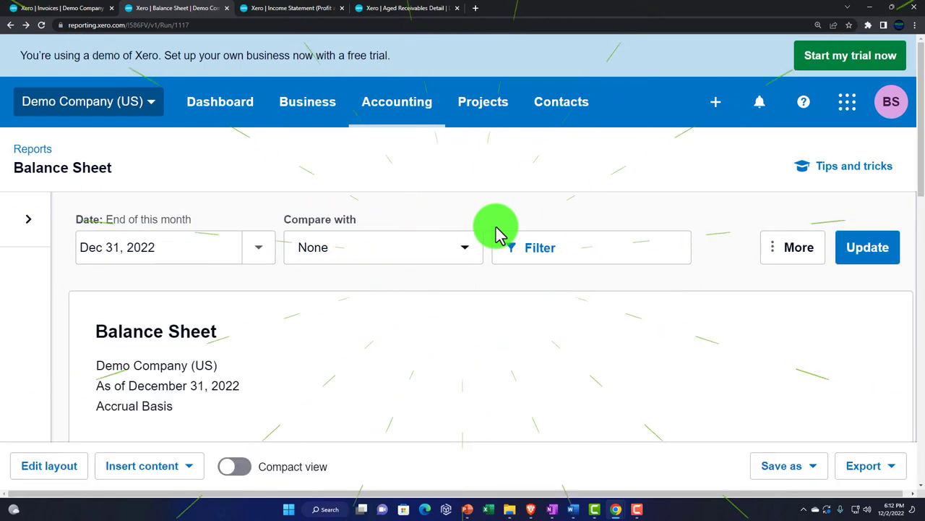
- Open the transactions behind Accounts Receivable on the balance sheet, check AAA's invoice and payment entries, and return to the report
scroll(496, 219, "down", 8)
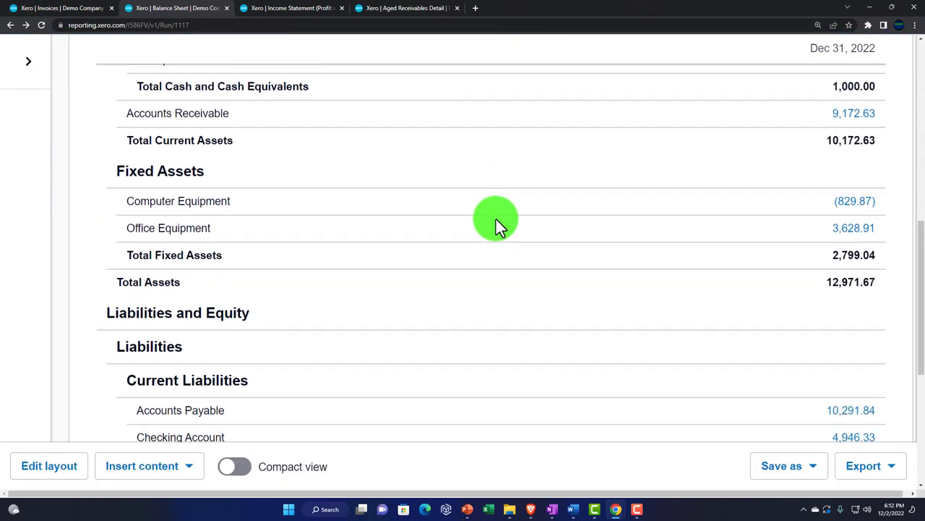
scroll(496, 220, "up", 3)
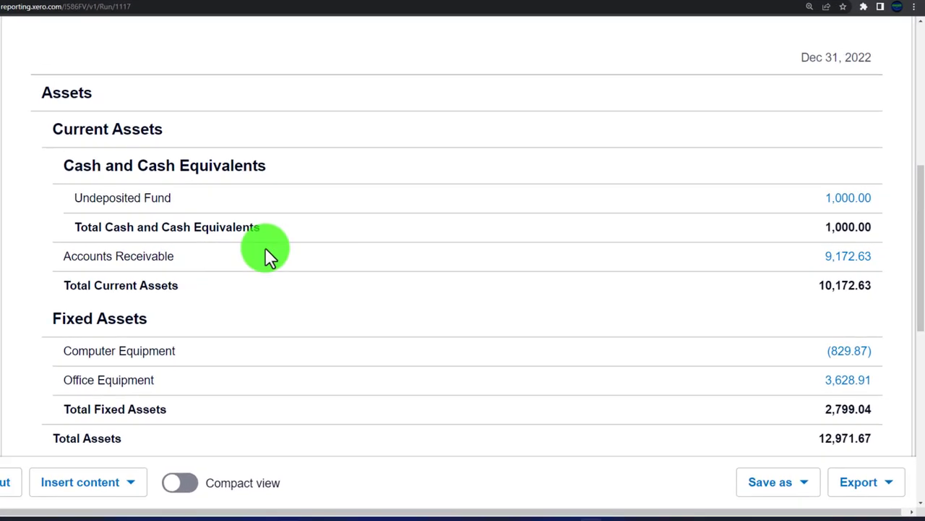
left_click(847, 259)
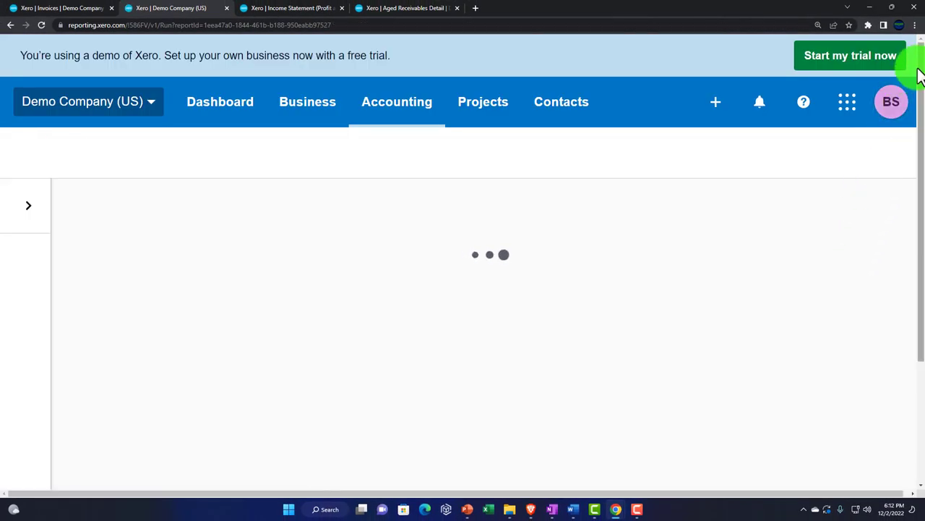
left_click_drag(921, 65, 909, 462)
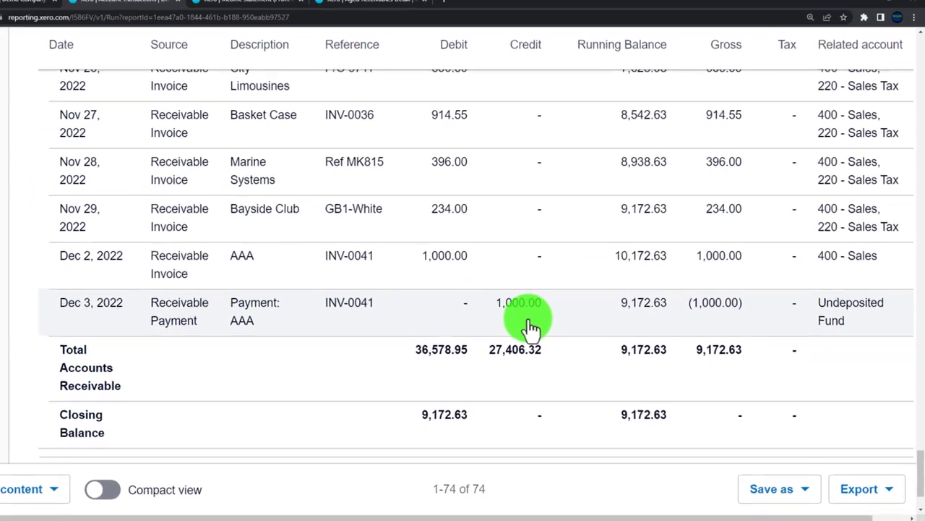
scroll(456, 310, "up", 10)
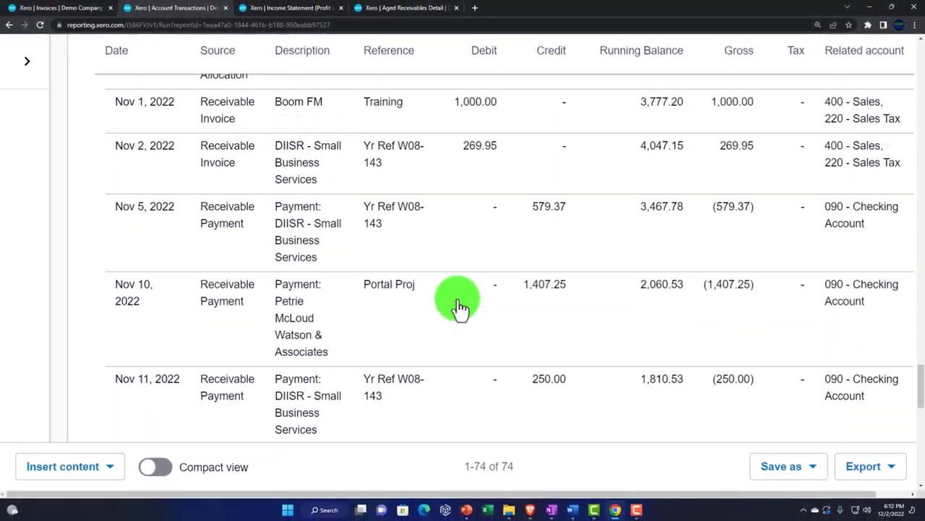
scroll(460, 307, "up", 20)
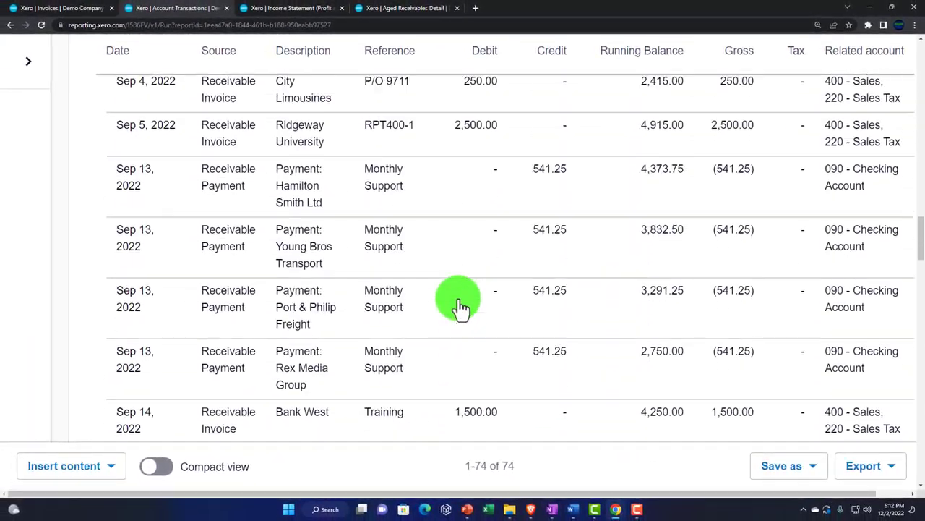
scroll(461, 308, "up", 15)
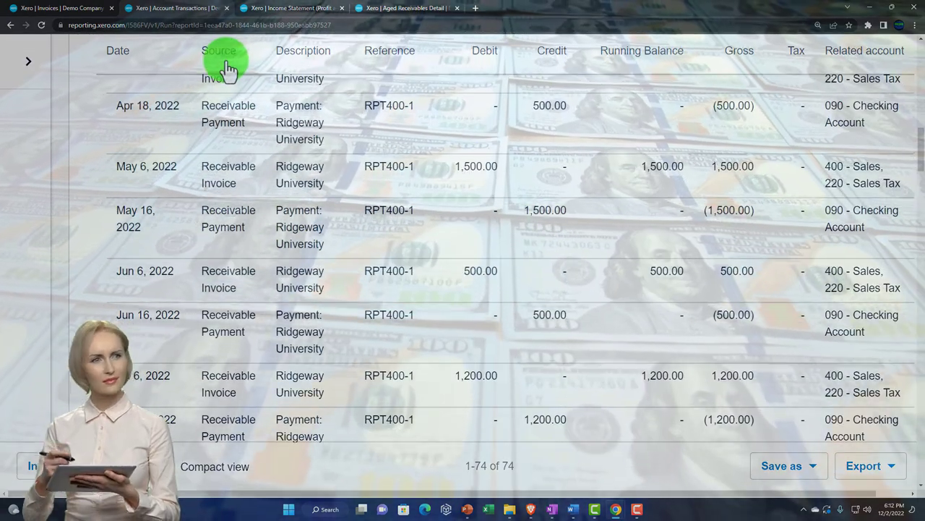
left_click(10, 25)
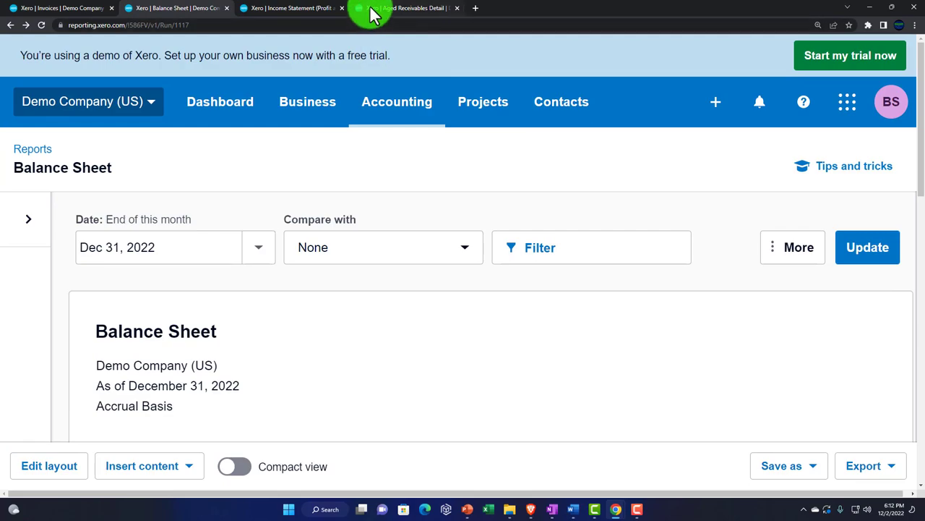
- Update the Aged Receivables Detail report for today's date and check the entry for AAA
left_click(370, 14)
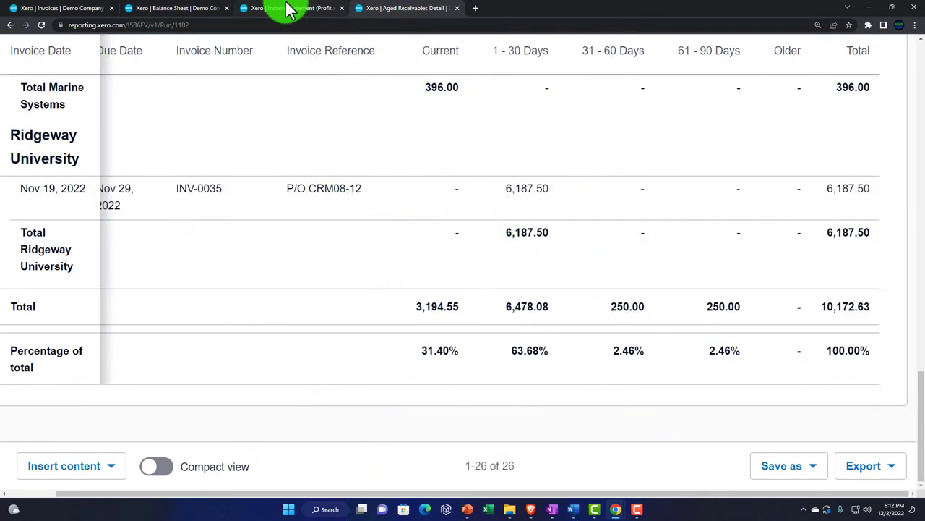
scroll(406, 289, "up", 20)
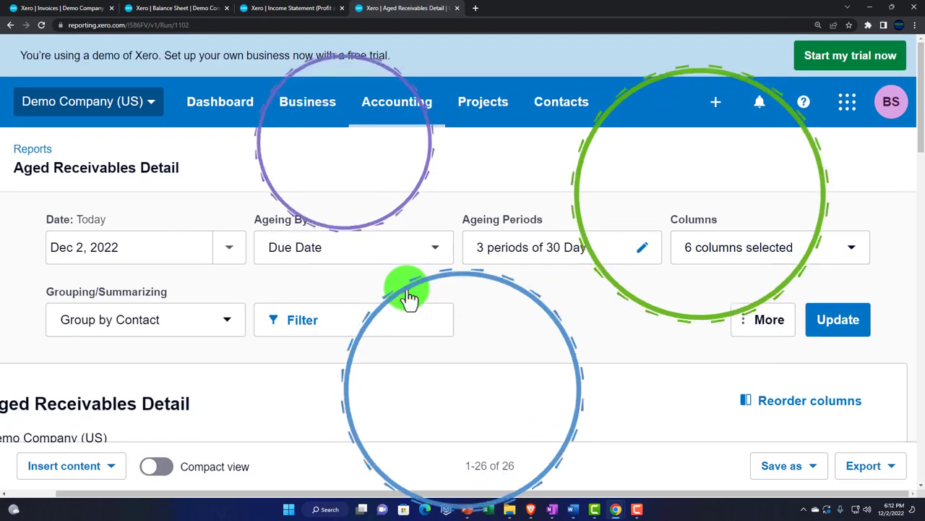
left_click(839, 319)
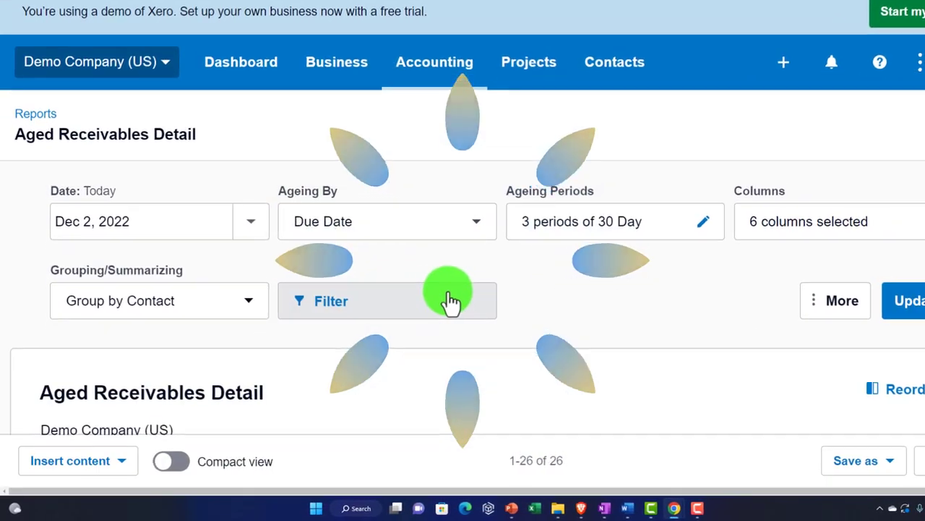
scroll(450, 299, "down", 5)
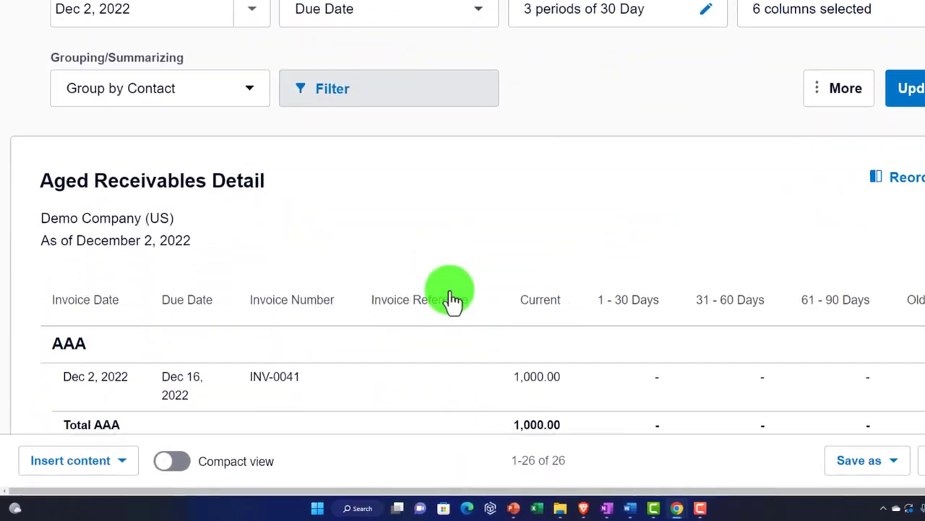
scroll(450, 300, "down", 1)
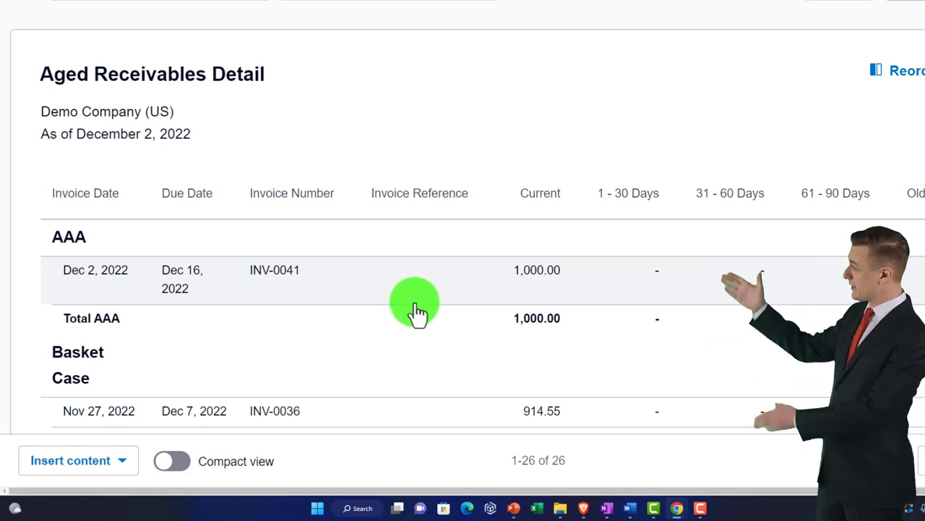
key("ctrl+minus")
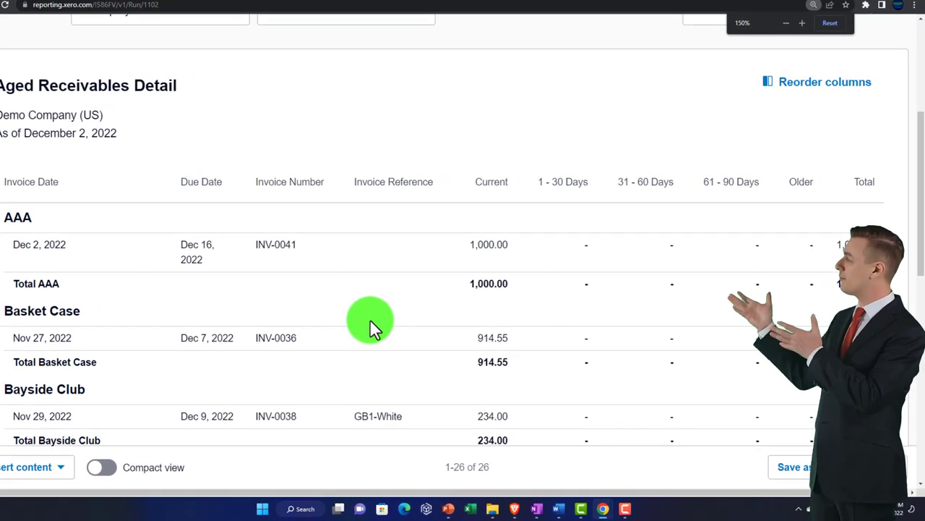
- Set the Aged Receivables Detail date to Dec 31, 2022, update the report, and check its customers and total
scroll(370, 322, "up", 5)
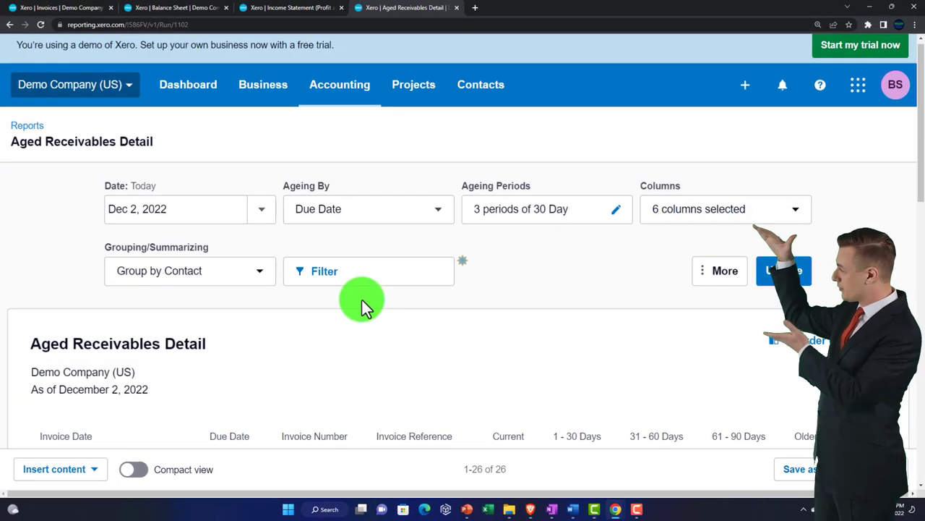
left_click(274, 213)
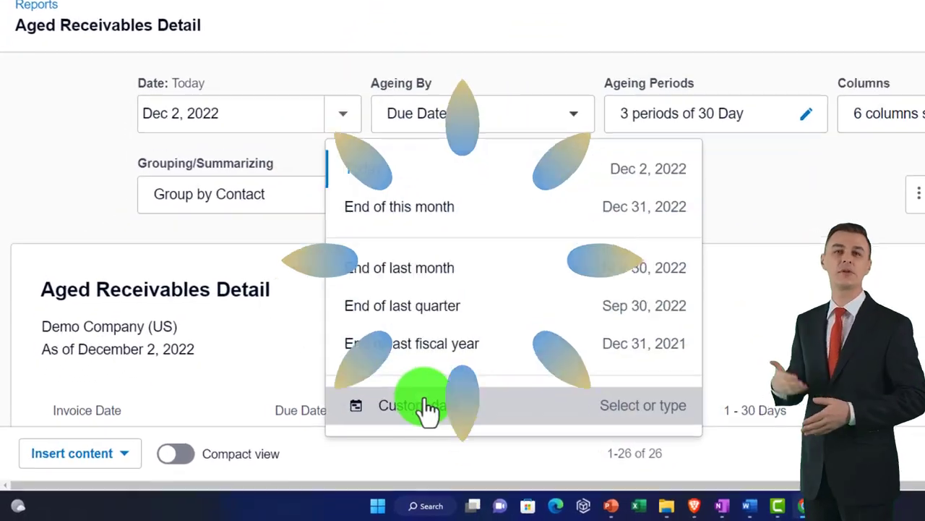
left_click(430, 406)
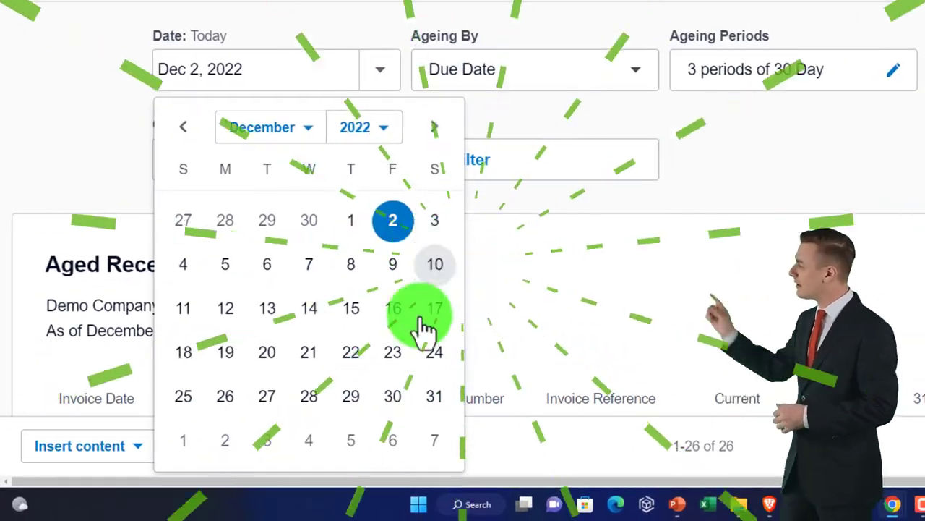
left_click(423, 402)
left_click(766, 271)
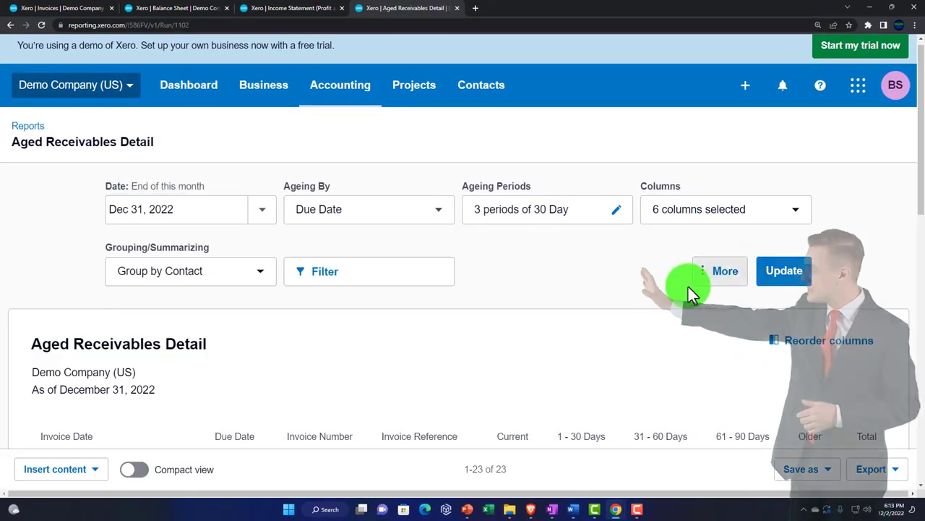
scroll(688, 287, "down", 3)
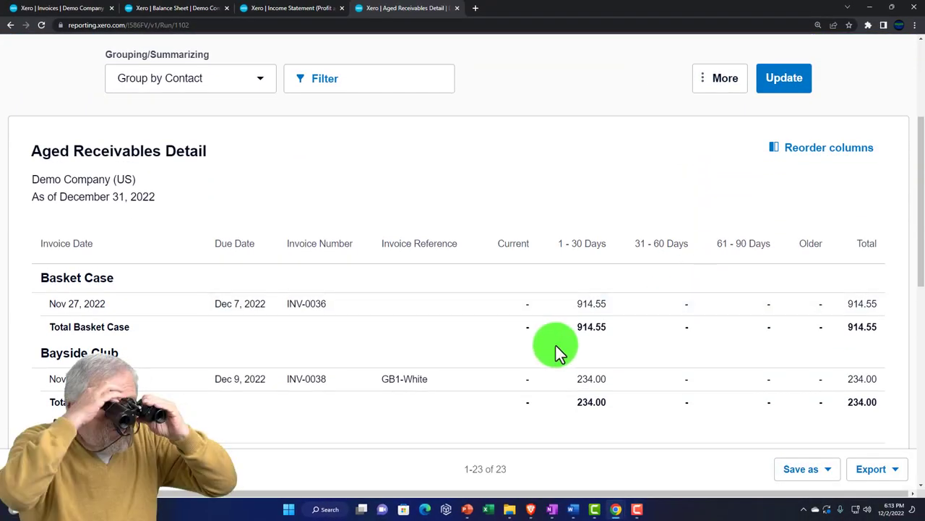
scroll(558, 327, "down", 5)
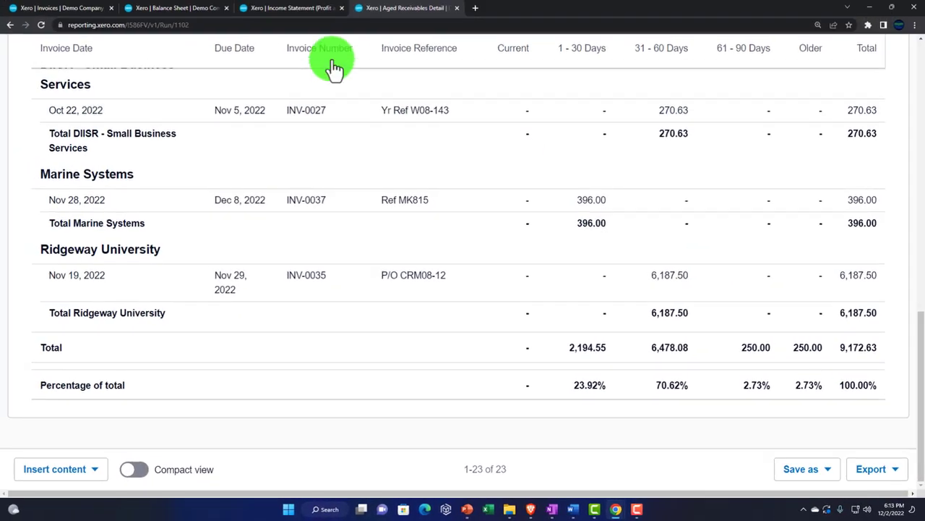
- Compare Accounts Receivable on the balance sheet with the aged receivables total, and return to the invoices list
left_click(176, 8)
scroll(362, 276, "down", 4)
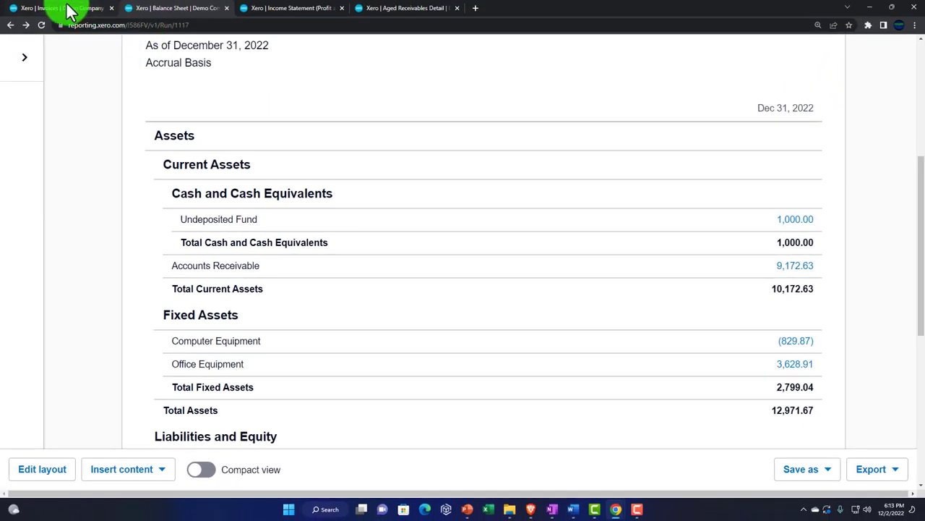
left_click(70, 9)
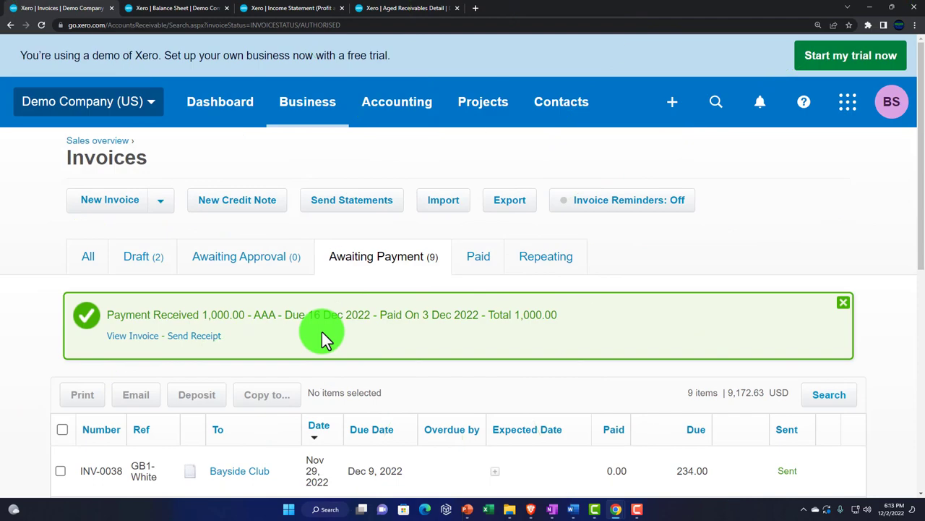
- Open the full invoices list and compare AAA's invoice status across the Awaiting Payment and Paid lists
left_click(307, 112)
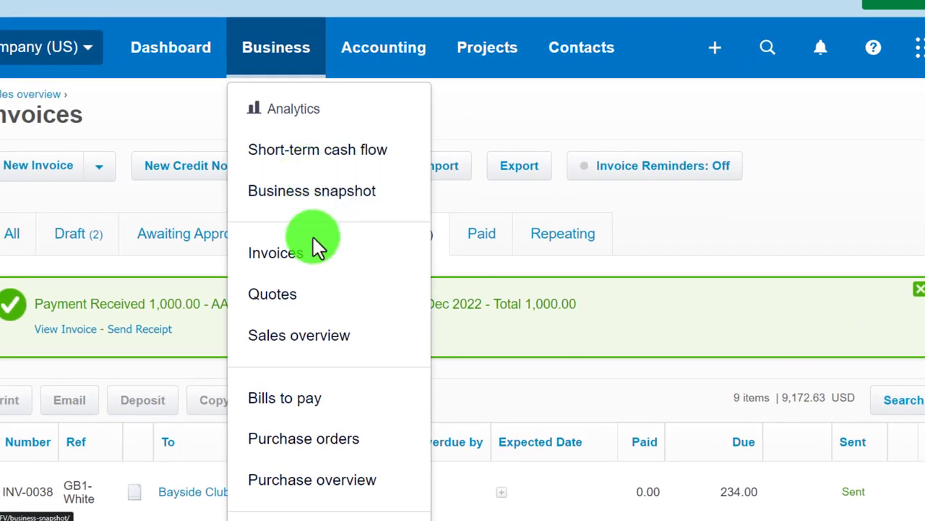
left_click(317, 264)
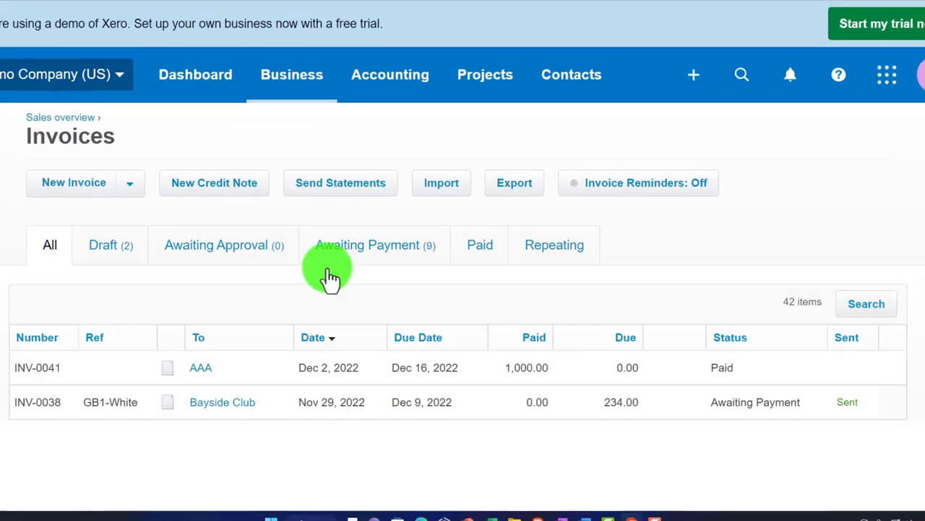
scroll(334, 246, "down", 1)
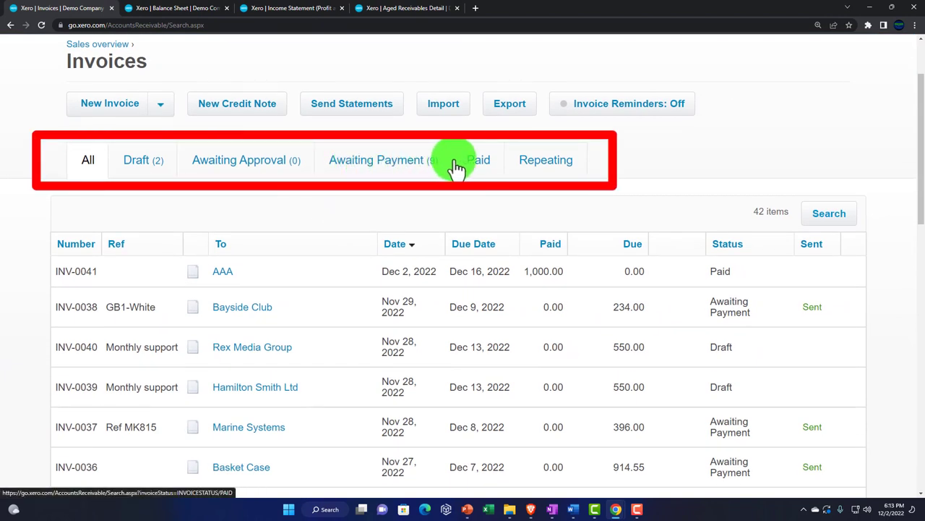
left_click(396, 173)
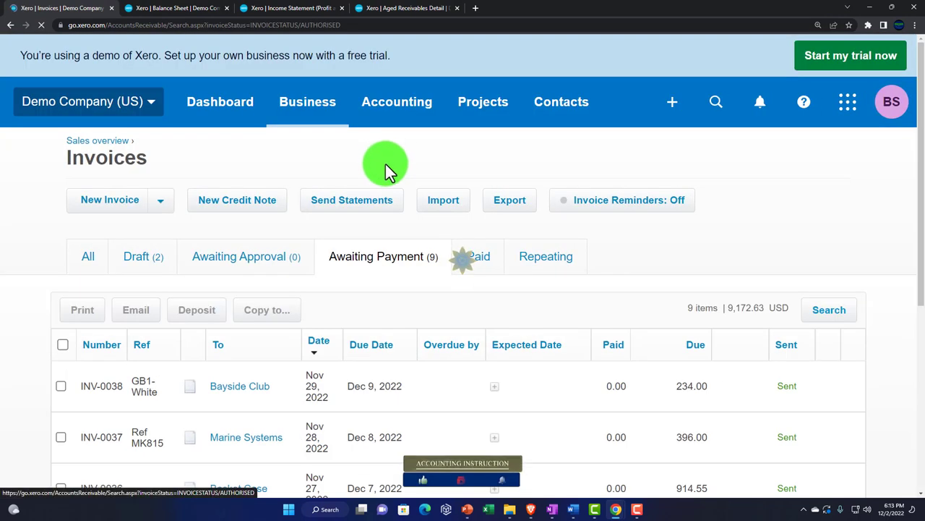
scroll(361, 304, "down", 2)
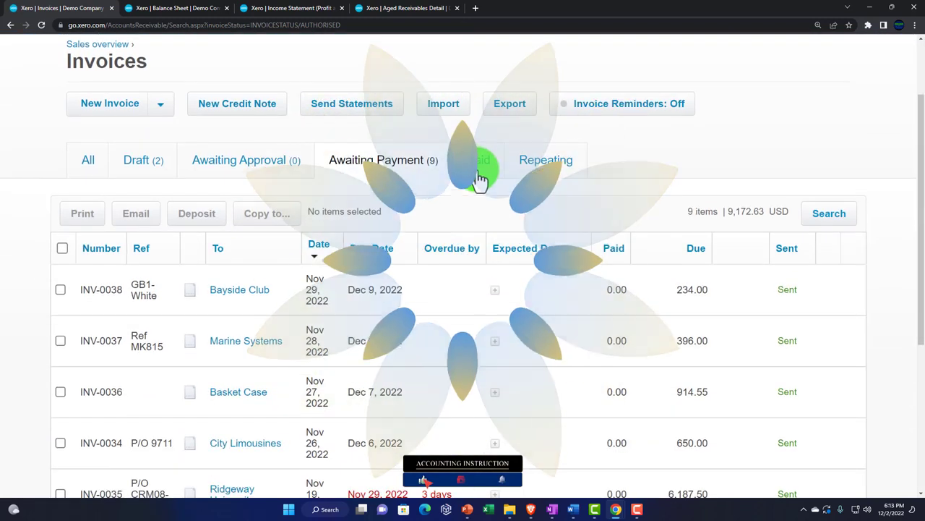
left_click(479, 171)
scroll(460, 280, "down", 1)
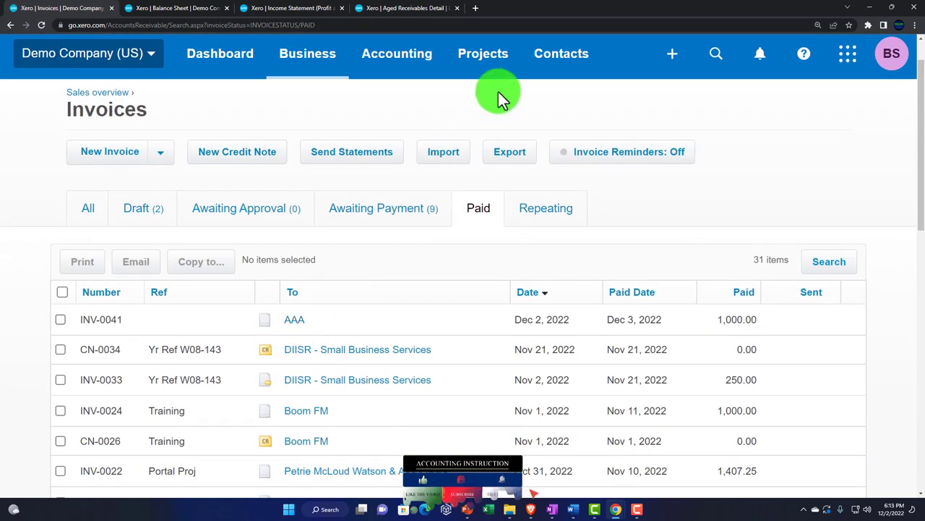
- Open customer AAA's contact record and check its invoice and payment activity
left_click(564, 58)
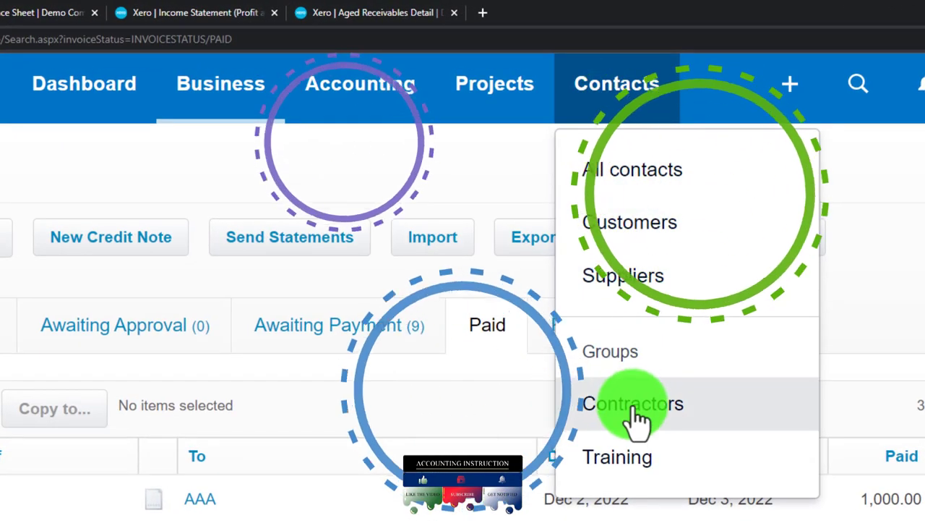
left_click(623, 225)
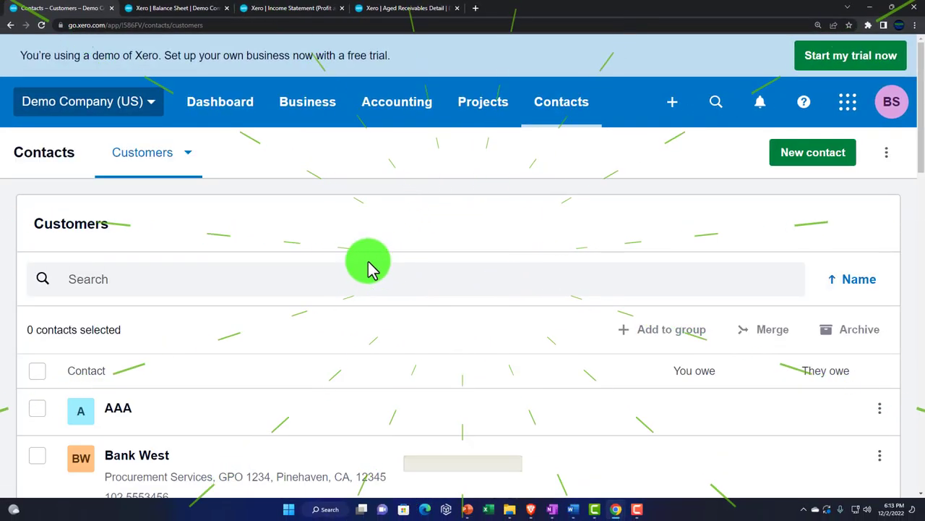
scroll(177, 288, "down", 2)
left_click(124, 275)
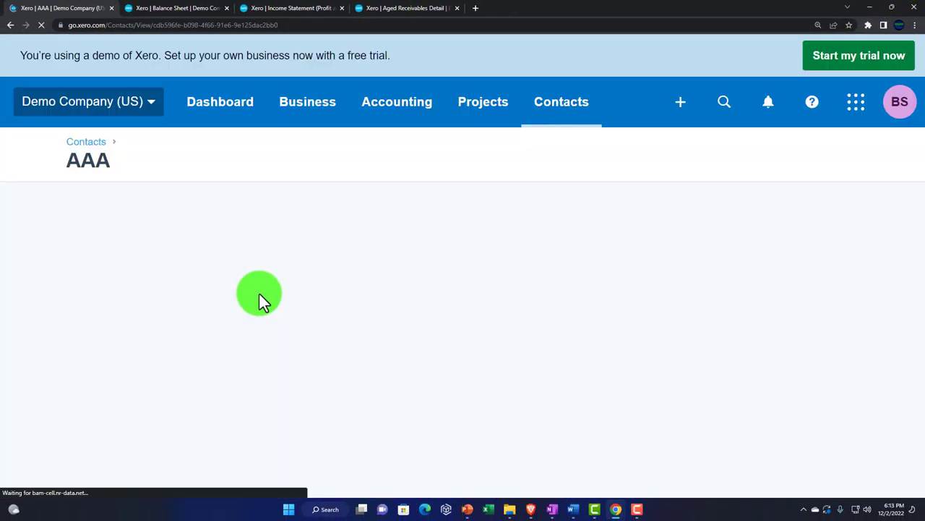
scroll(260, 294, "down", 2)
scroll(260, 293, "down", 5)
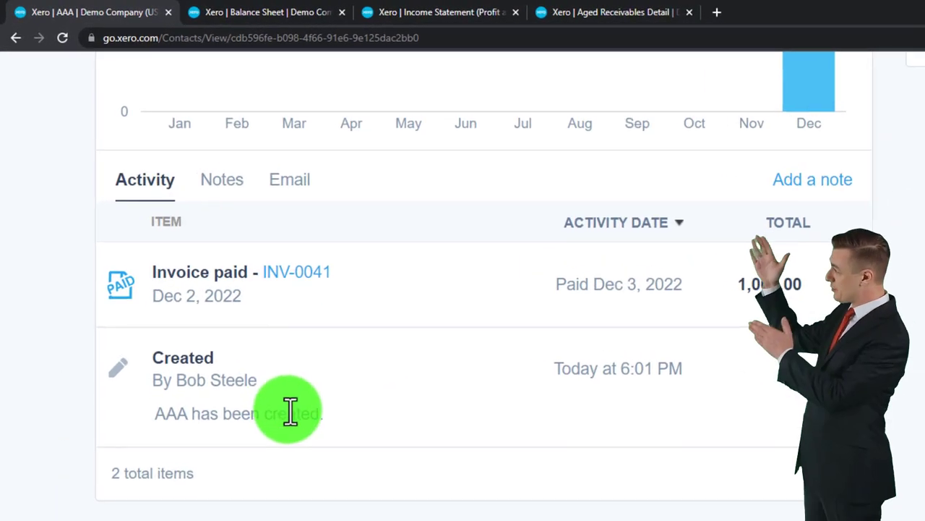
scroll(262, 379, "up", 5)
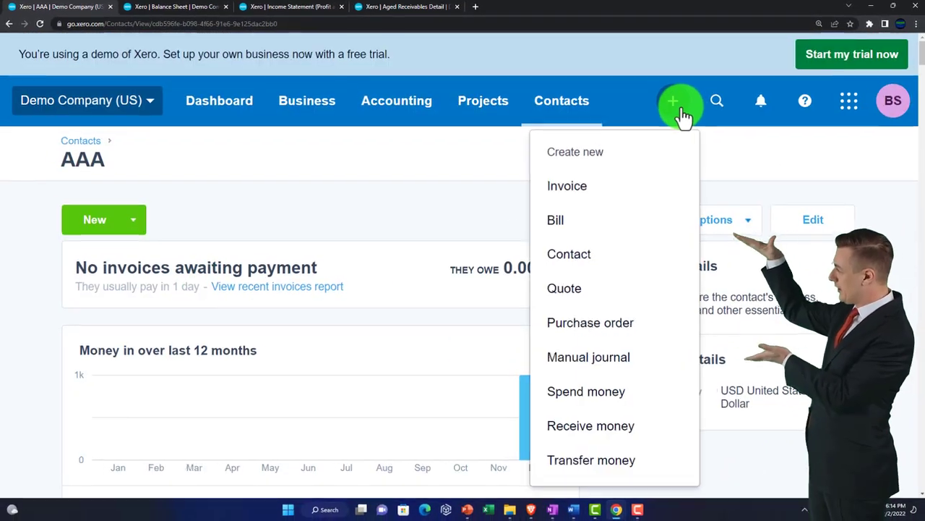
- Create a new invoice addressed to new customer BBB, keeping the default dates, currency and tax settings
left_click(680, 112)
left_click(571, 187)
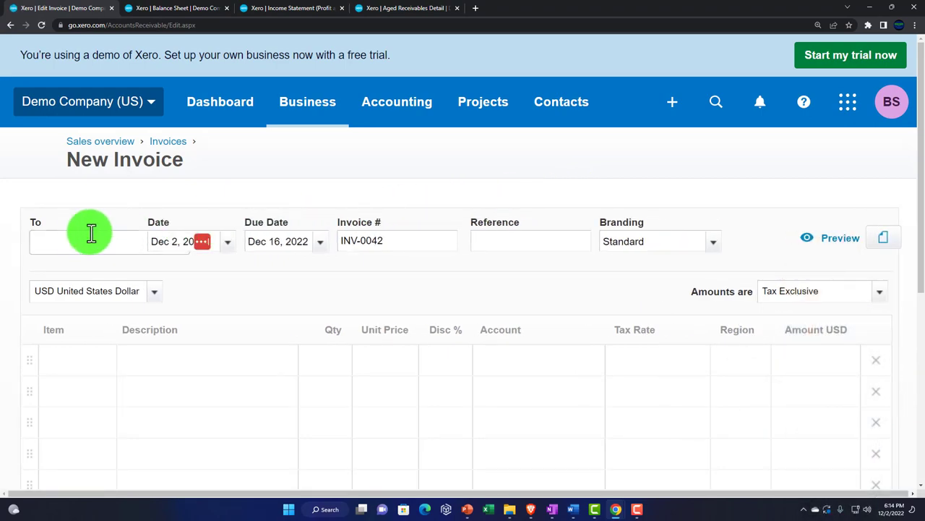
left_click(91, 232)
type("BBB")
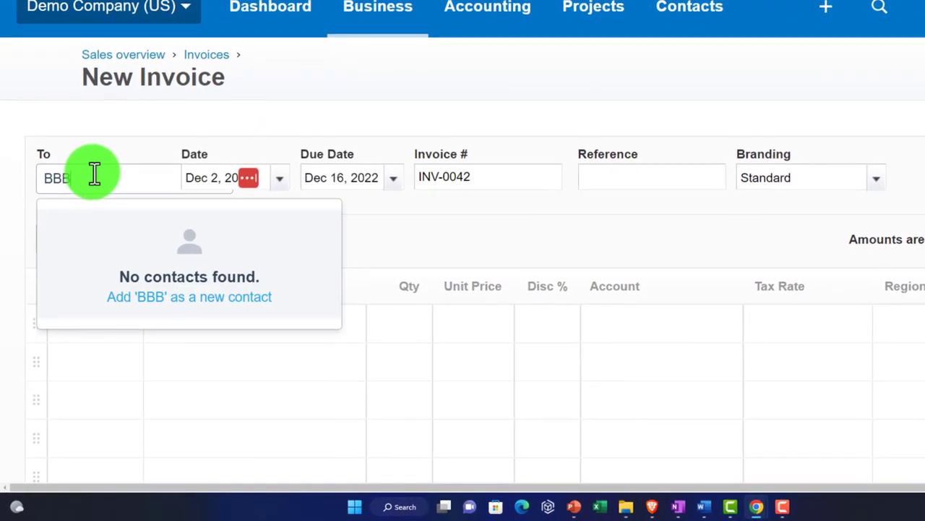
key("Tab")
key("Tab")
key("Tab")
key("Tab")
key("Tab")
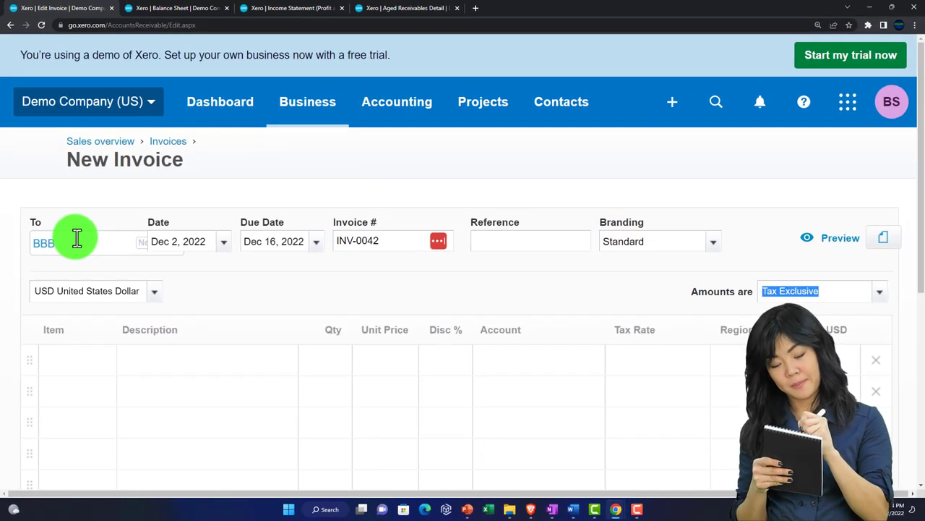
key("Tab")
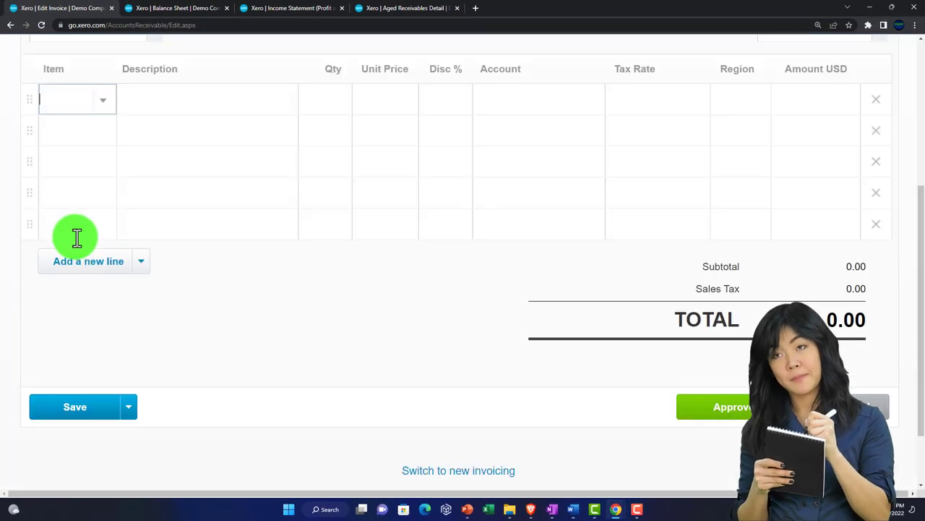
- Add Item 2 to the first invoice line with a quantity of 2, keeping its default price and sales account
scroll(76, 240, "up", 3)
left_click(108, 310)
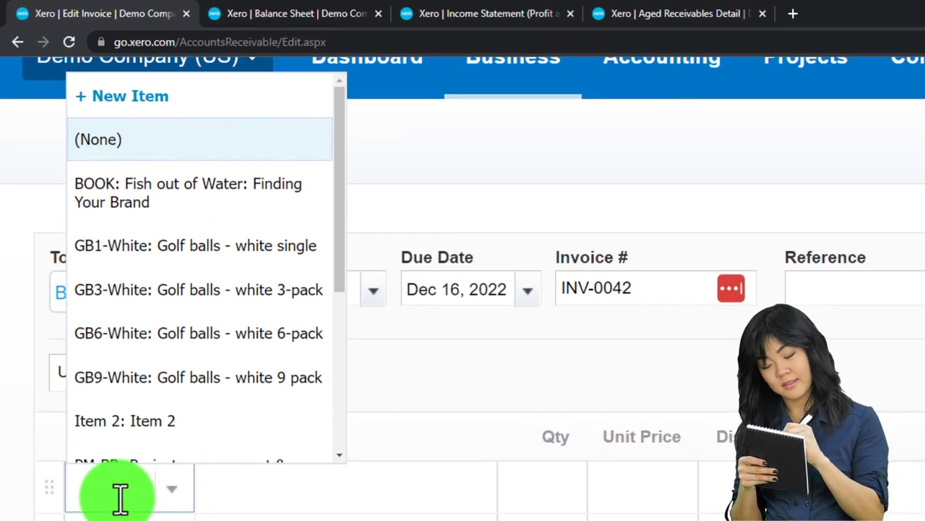
left_click(165, 421)
key("Tab")
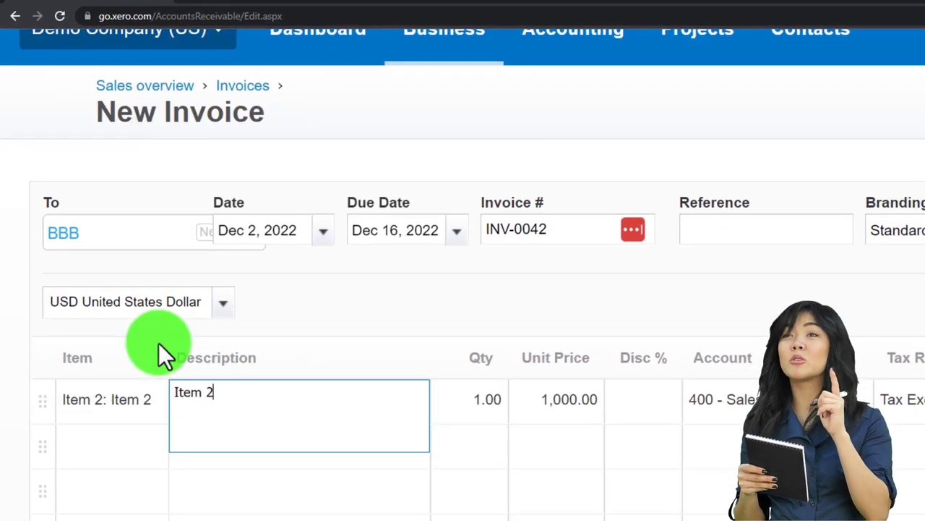
key("Tab")
key("Tab")
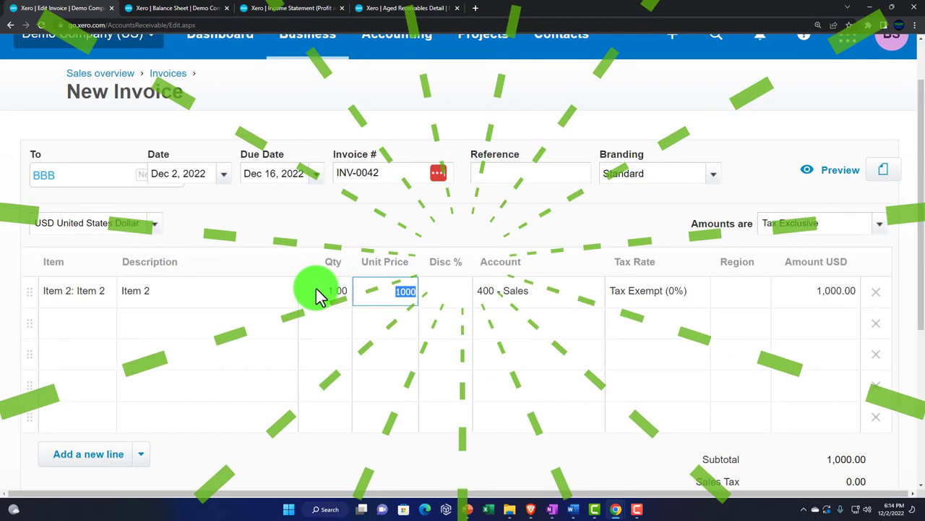
left_click(318, 296)
type("2")
key("Tab")
key("Tab")
scroll(506, 250, "down", 2)
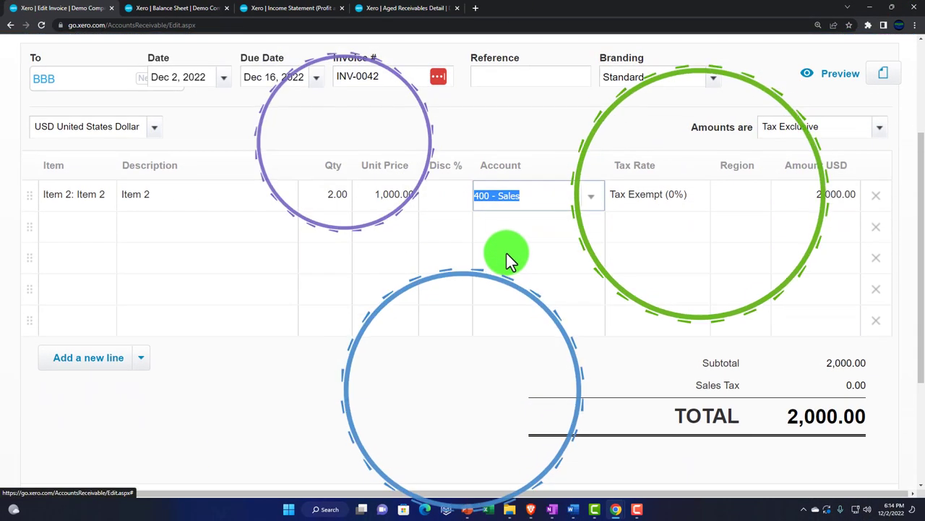
- Review BBB's invoice details and total, and approve the invoice
scroll(190, 116, "up", 3)
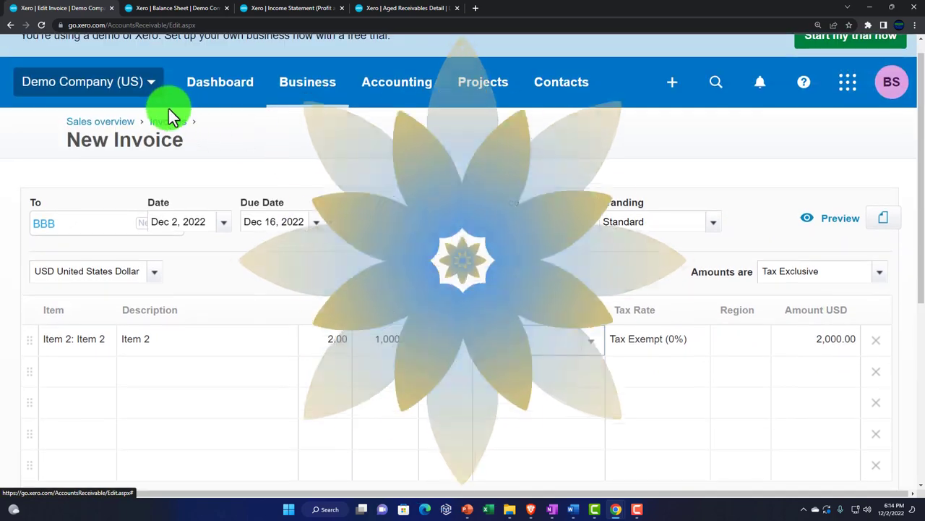
scroll(339, 273, "down", 2)
scroll(339, 274, "down", 2)
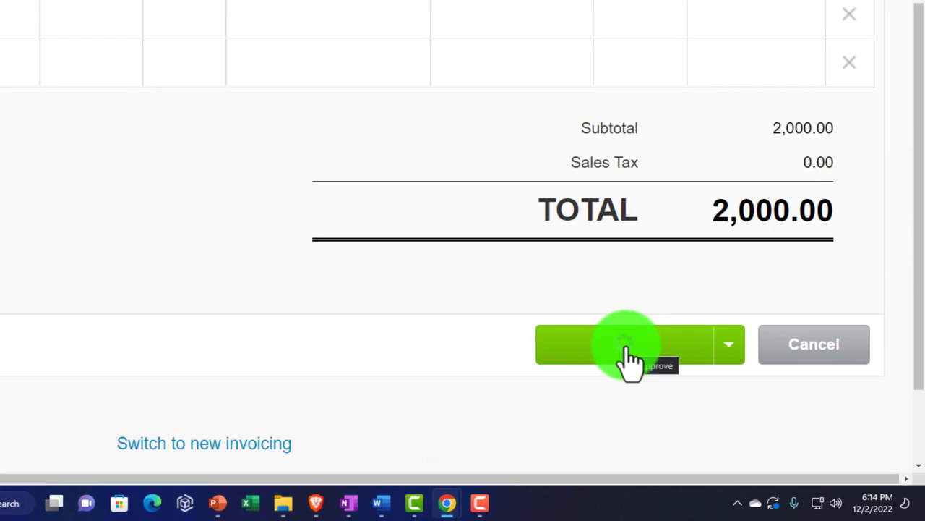
left_click(627, 353)
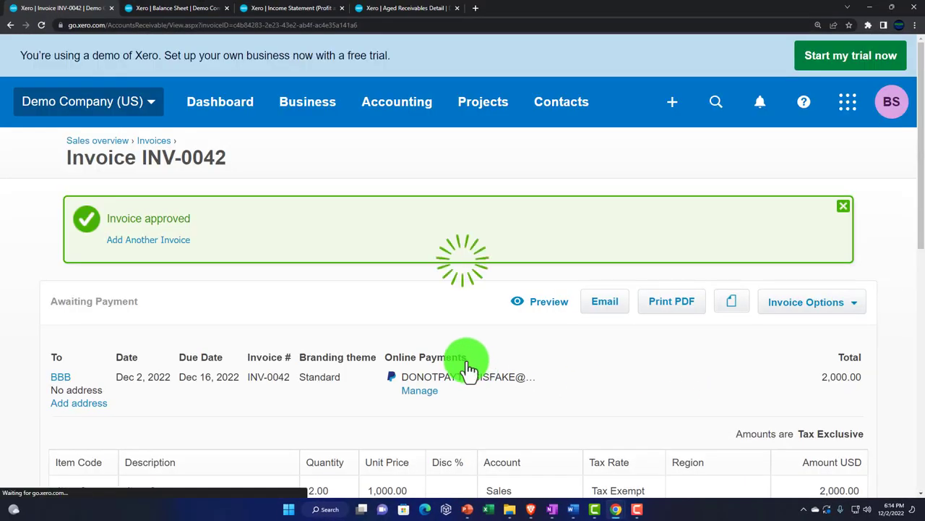
scroll(468, 368, "down", 2)
scroll(469, 368, "up", 2)
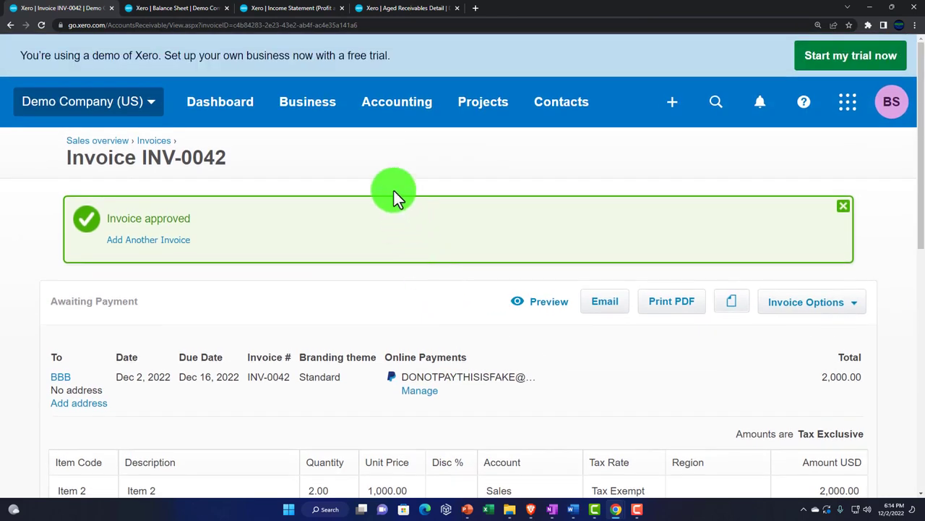
- Open BBB's invoice from the invoices awaiting payment and go to its payment section
left_click(311, 101)
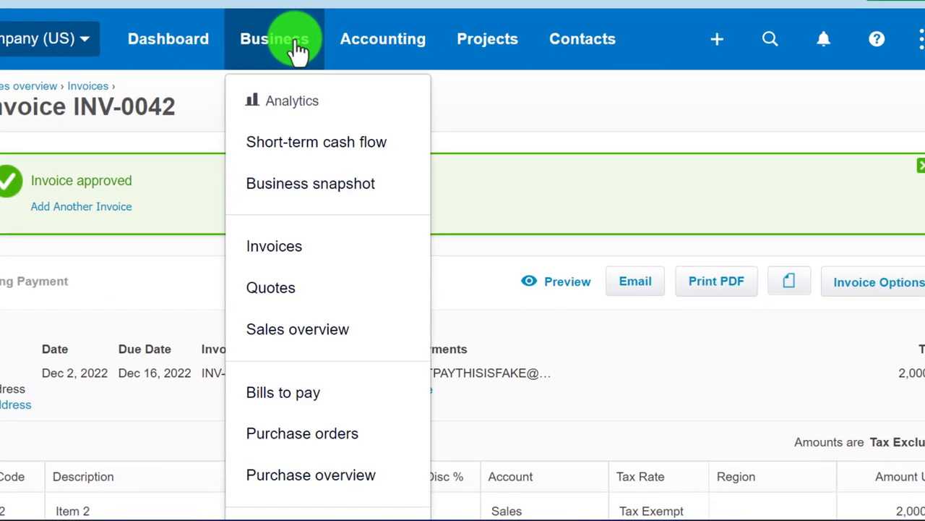
scroll(323, 311, "down", 1)
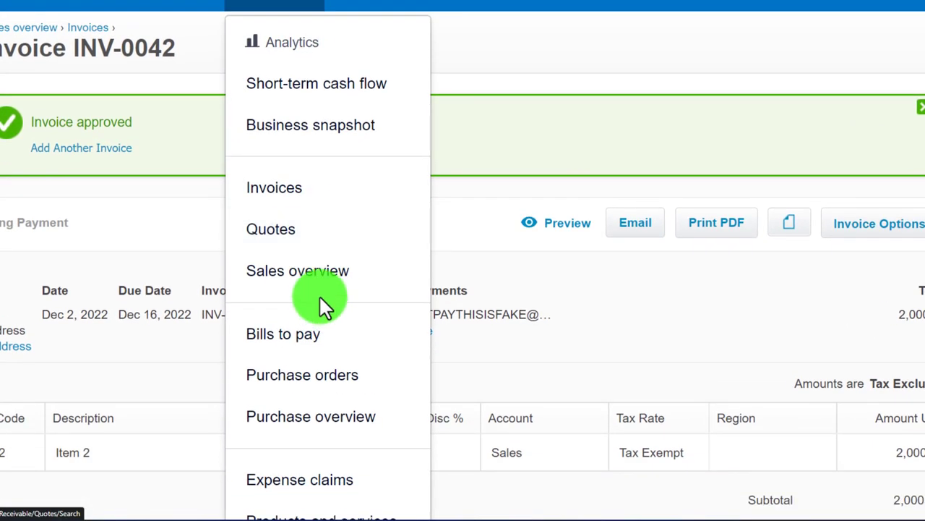
left_click(293, 208)
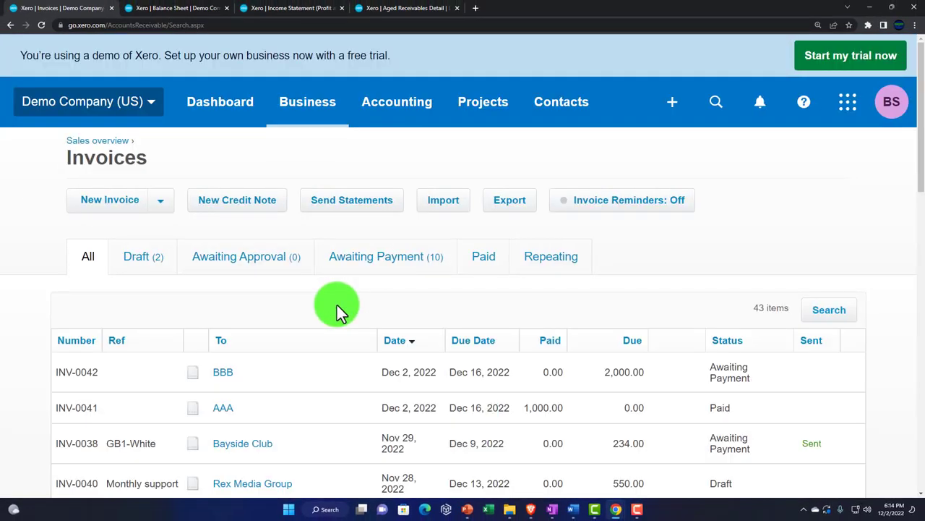
scroll(336, 306, "down", 1)
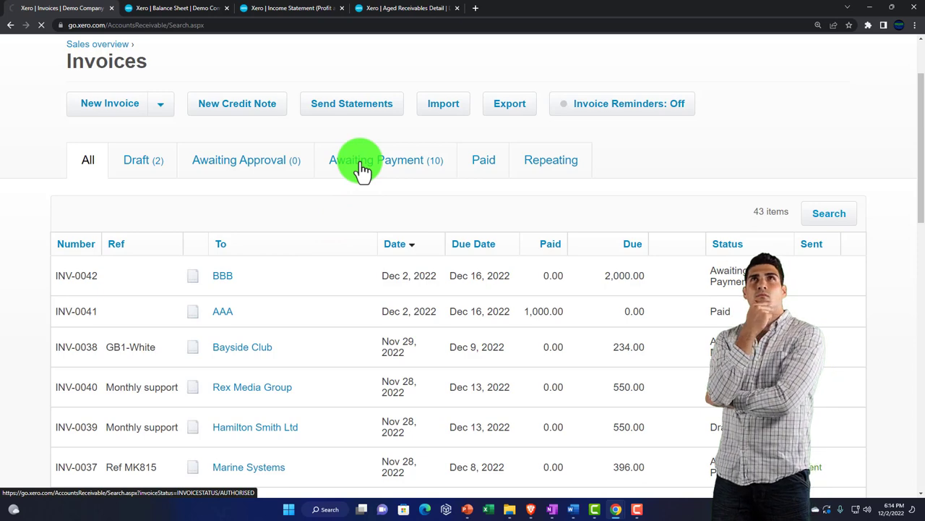
scroll(238, 387, "down", 1)
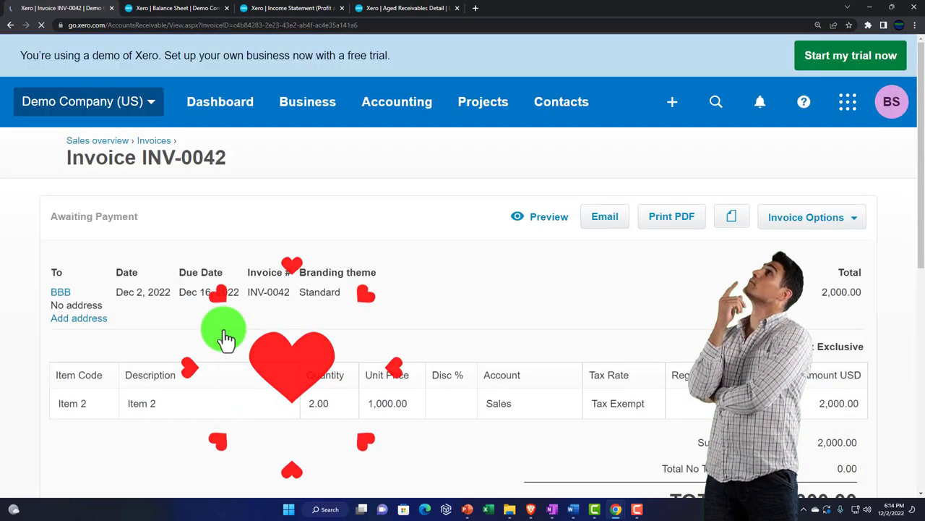
scroll(224, 333, "down", 5)
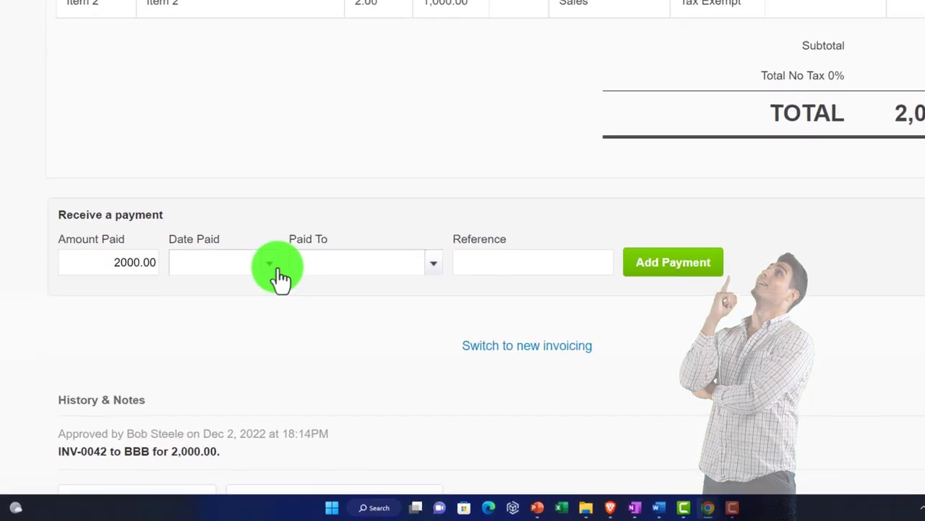
- Record the 2000.00 payment on BBB's invoice, dated Dec 3, 2022 and paid to Undeposited Fund
left_click(273, 266)
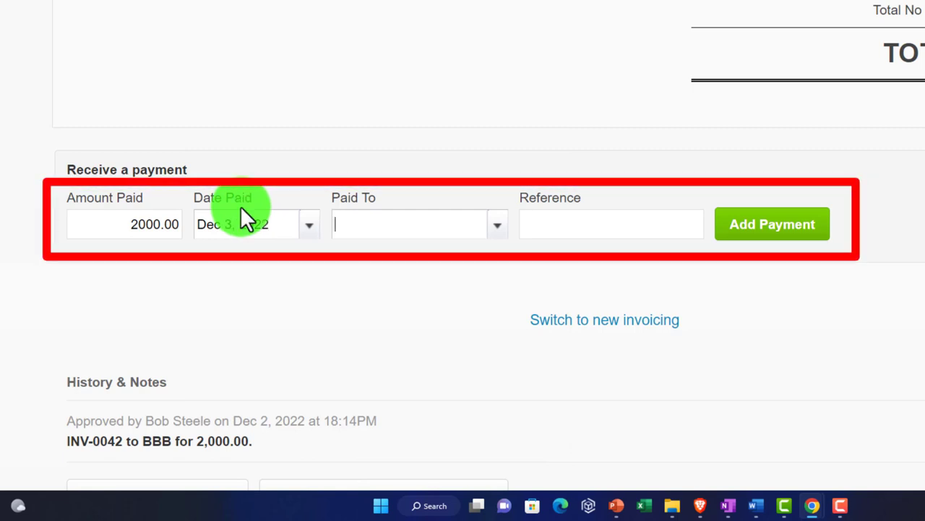
left_click(499, 235)
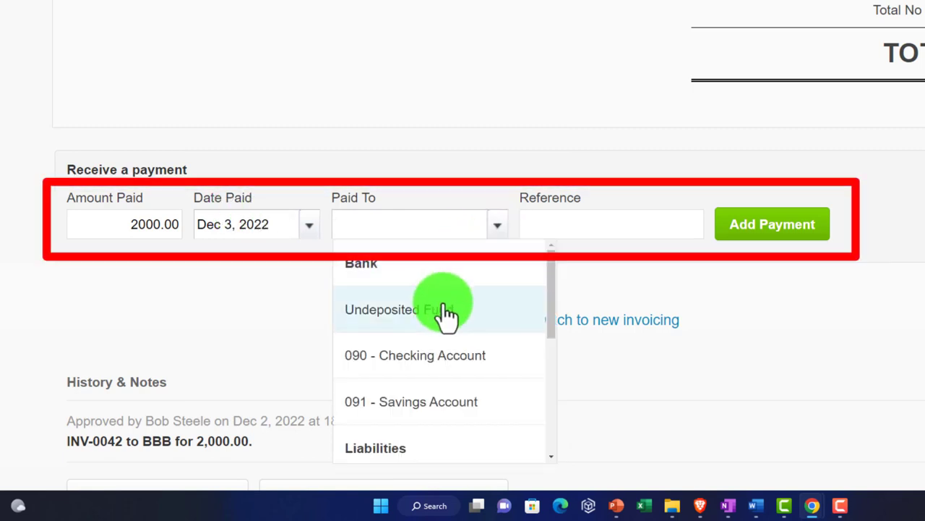
left_click(442, 249)
left_click(768, 235)
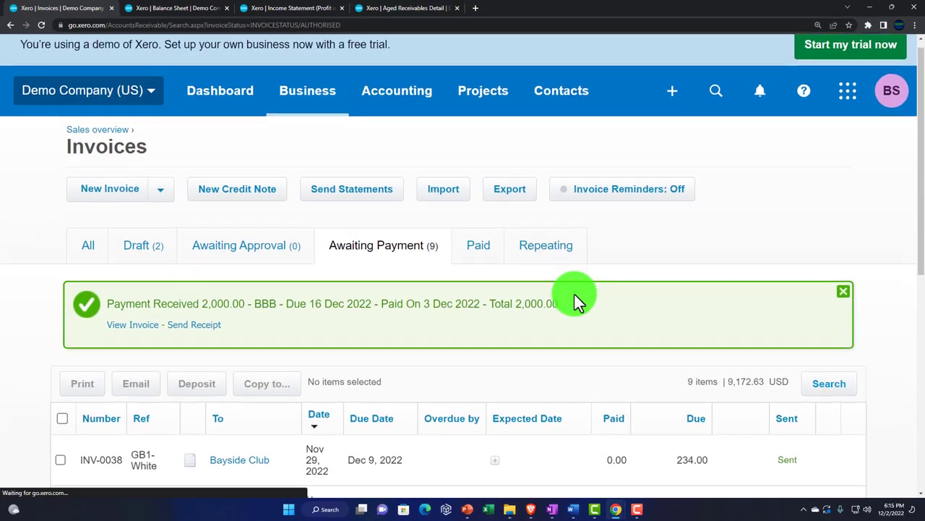
scroll(576, 300, "down", 2)
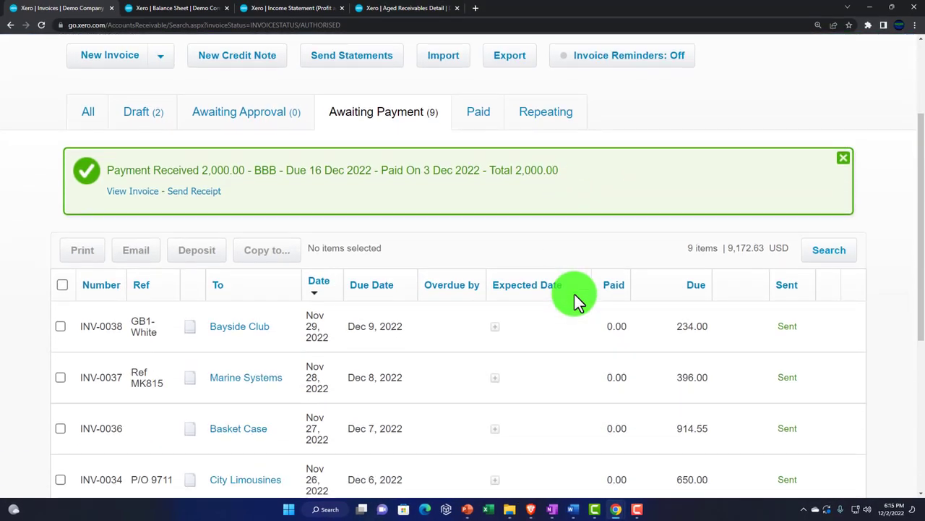
scroll(576, 300, "up", 2)
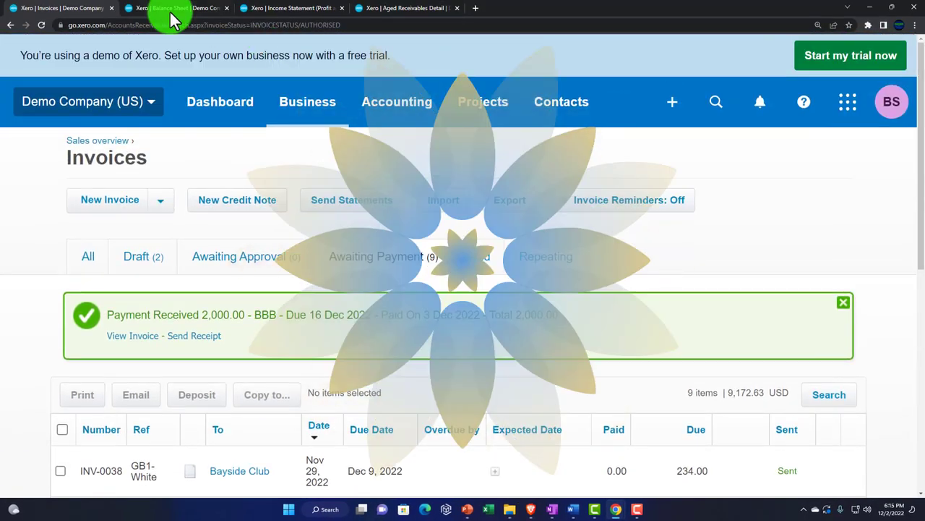
- Update the Balance Sheet dated Dec 31, 2022 and examine the Undeposited Fund balance under Cash and Cash Equivalents
left_click(171, 9)
scroll(365, 254, "up", 3)
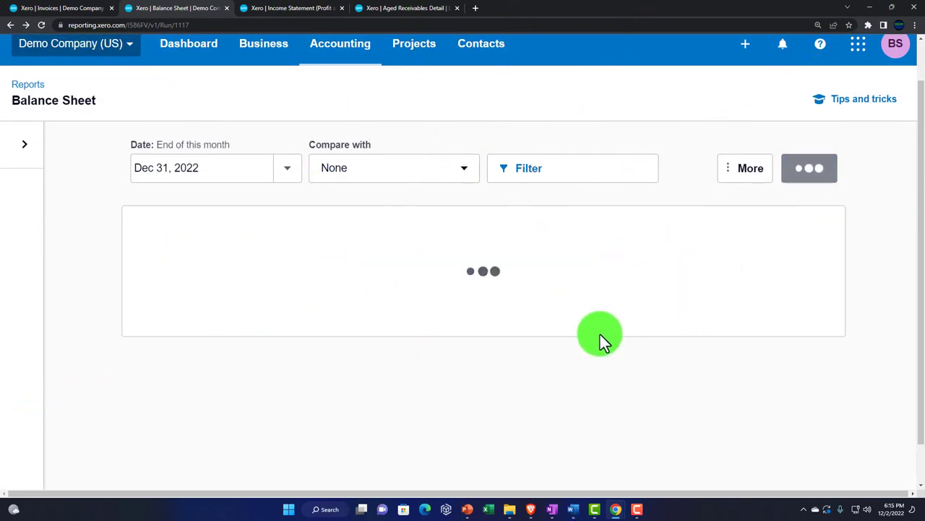
scroll(531, 360, "down", 2)
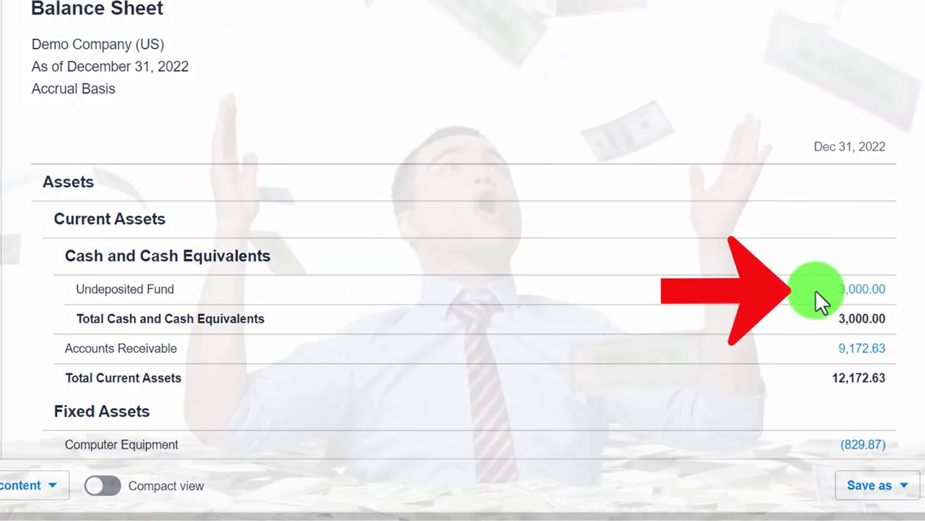
scroll(814, 292, "down", 1)
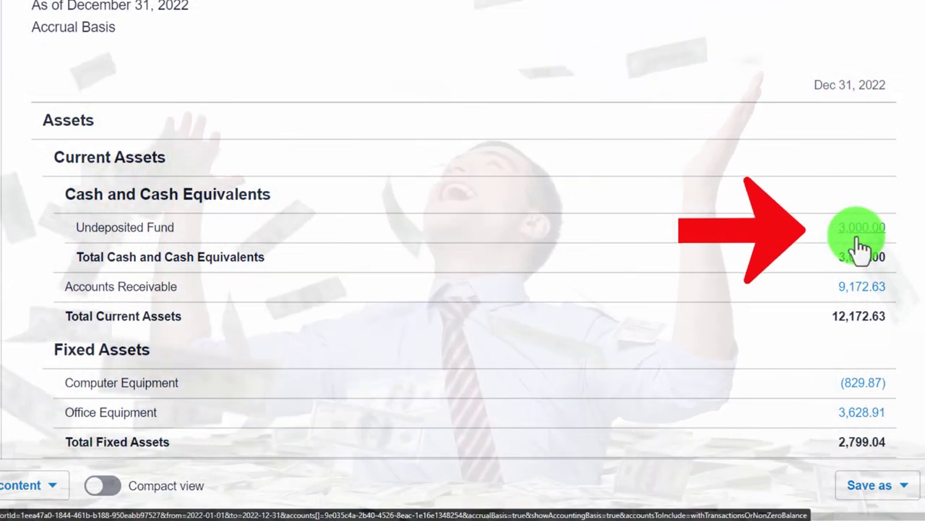
scroll(861, 247, "down", 4)
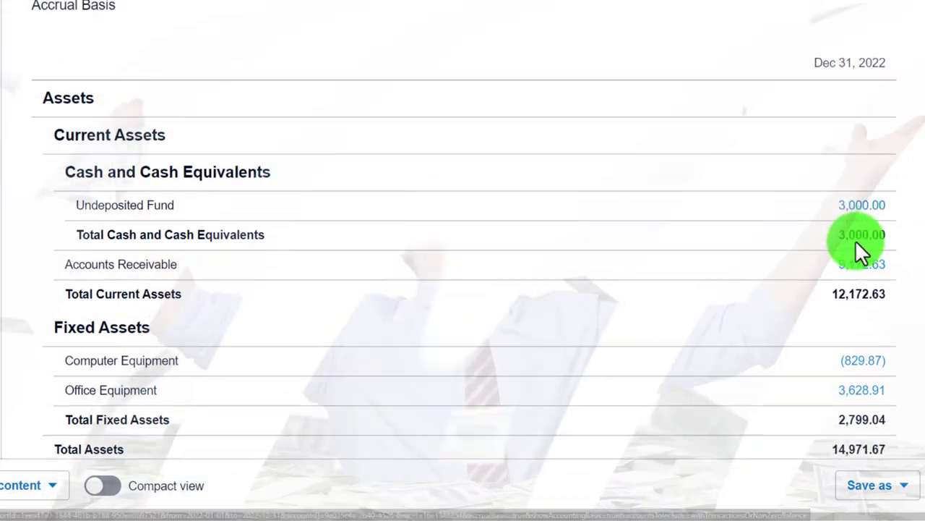
- Compare the Checking Account balance under Current Liabilities with the Undeposited Fund balance under Current Assets
scroll(858, 244, "down", 3)
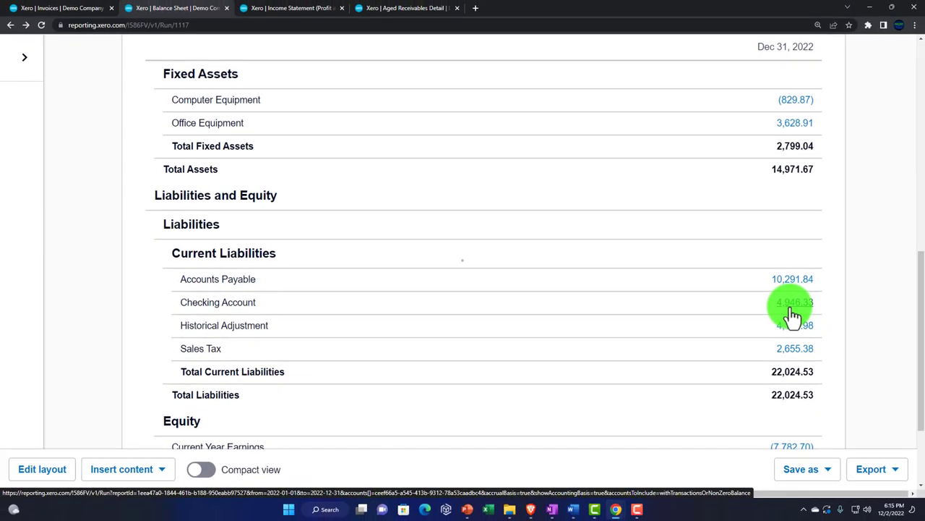
scroll(793, 312, "up", 3)
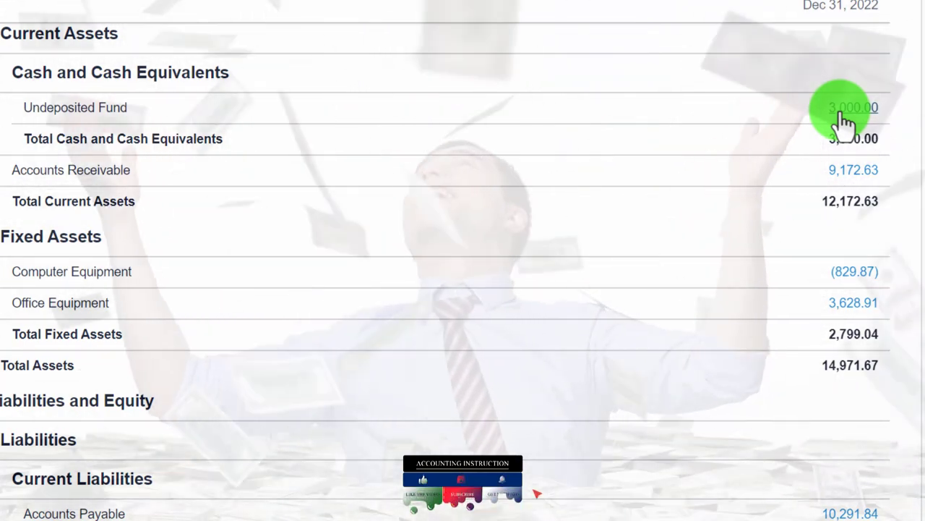
scroll(777, 282, "down", 3)
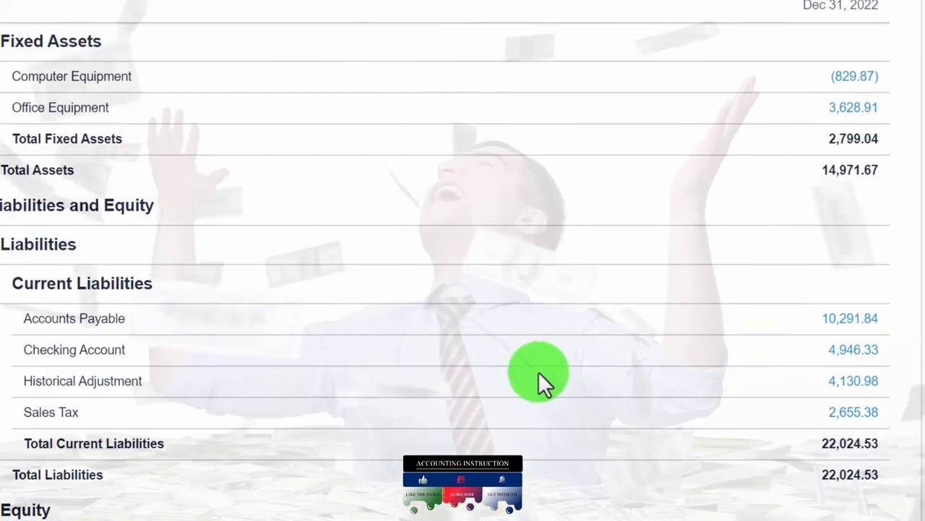
key("ctrl+plus")
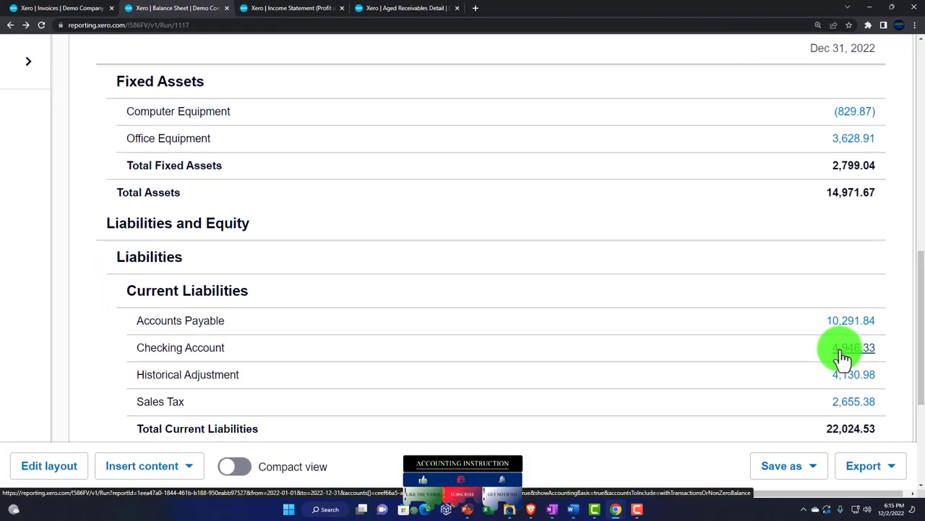
scroll(842, 355, "up", 3)
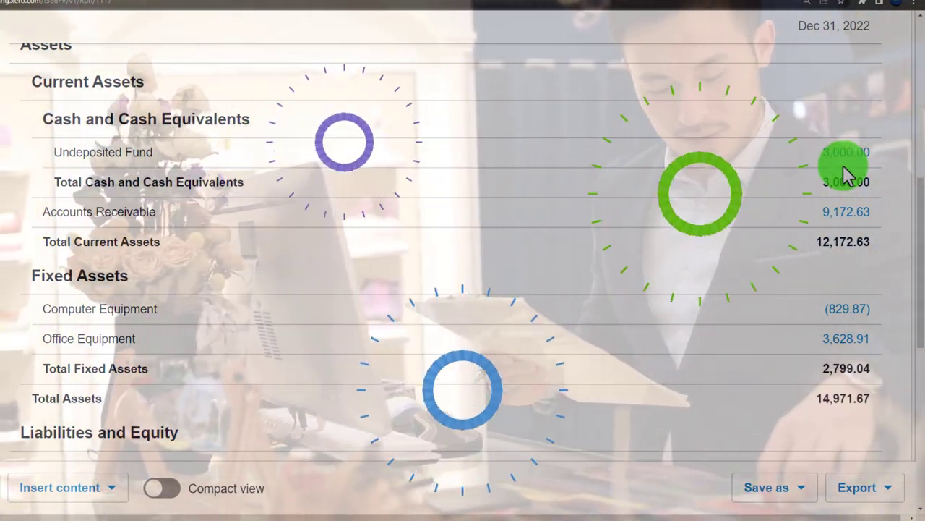
scroll(846, 173, "up", 1)
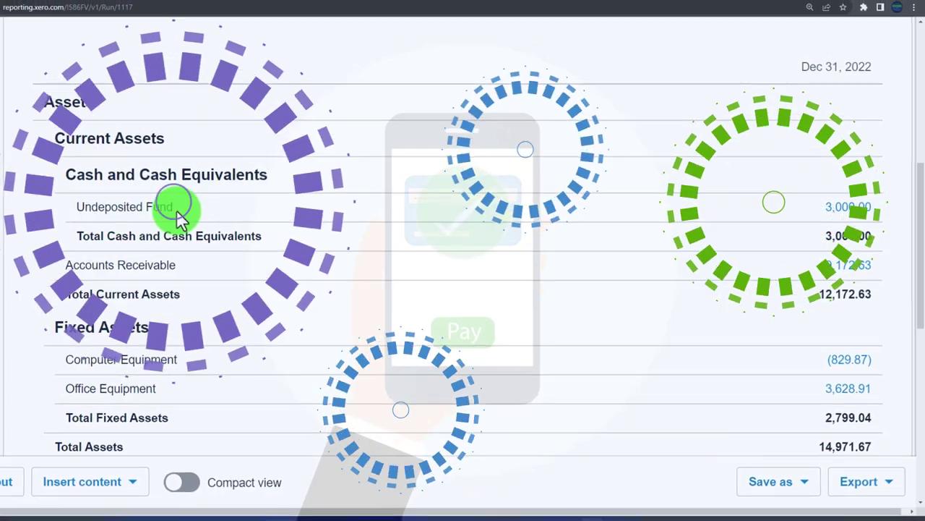
scroll(463, 362, "down", 5)
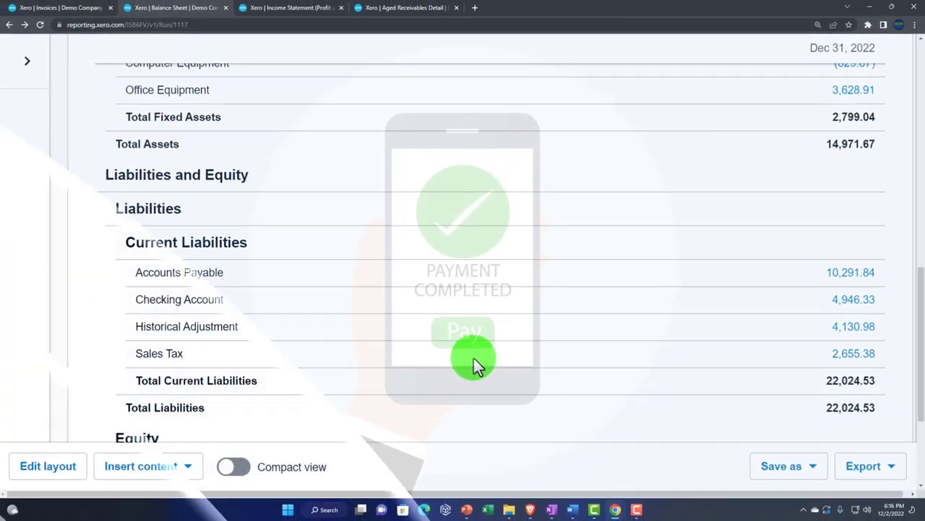